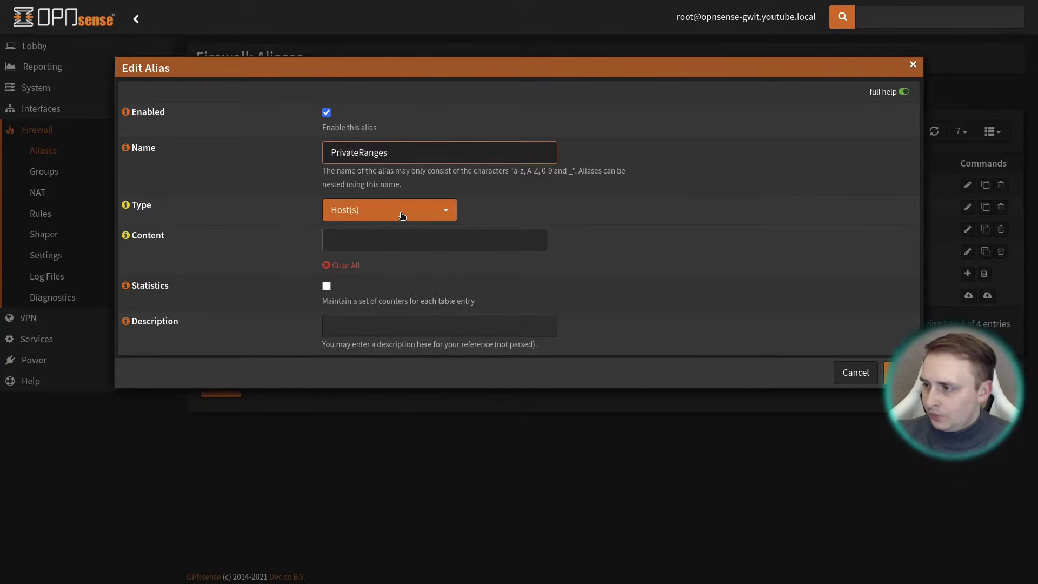
Set the PrivateRanges alias type to Network(s) and add 10.0.0.0/8, 172.16.0.0/12 and 192.168.0.0/16 as its content
left_click(376, 213)
left_click(379, 254)
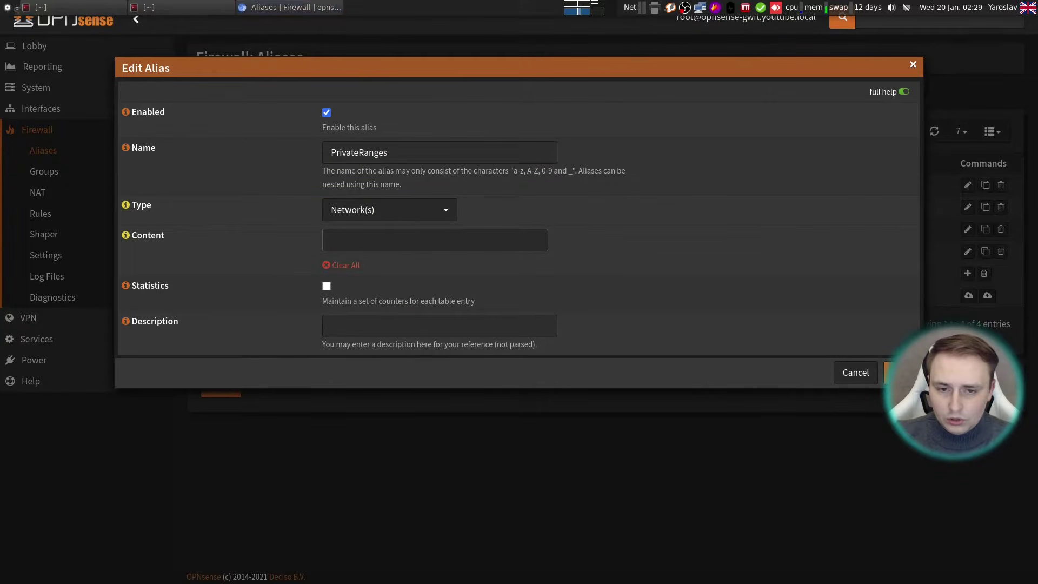
left_click(377, 240)
key("ctrl+v")
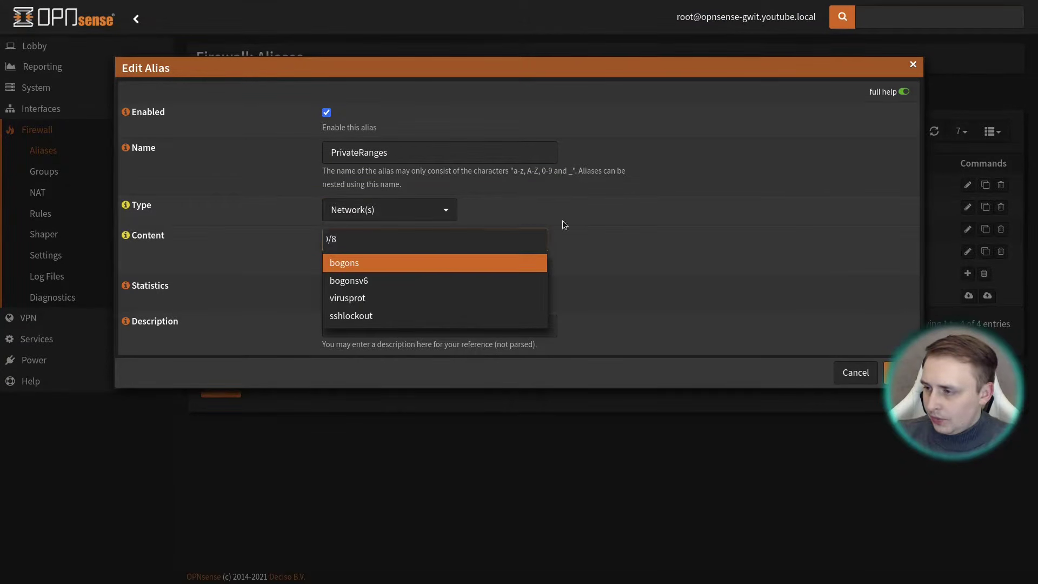
key("Return")
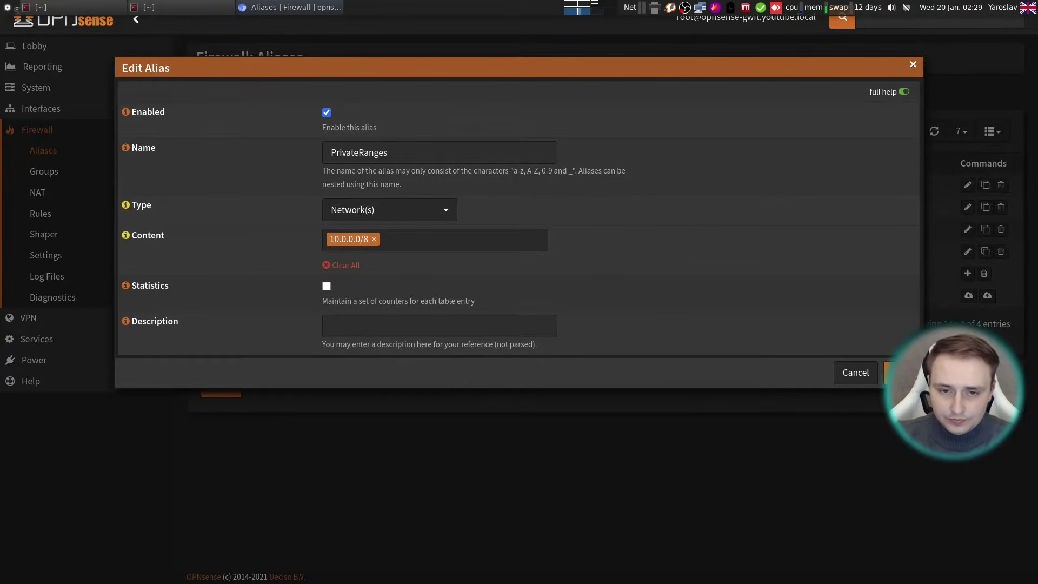
left_click(479, 244)
key("ctrl+v")
key("Return")
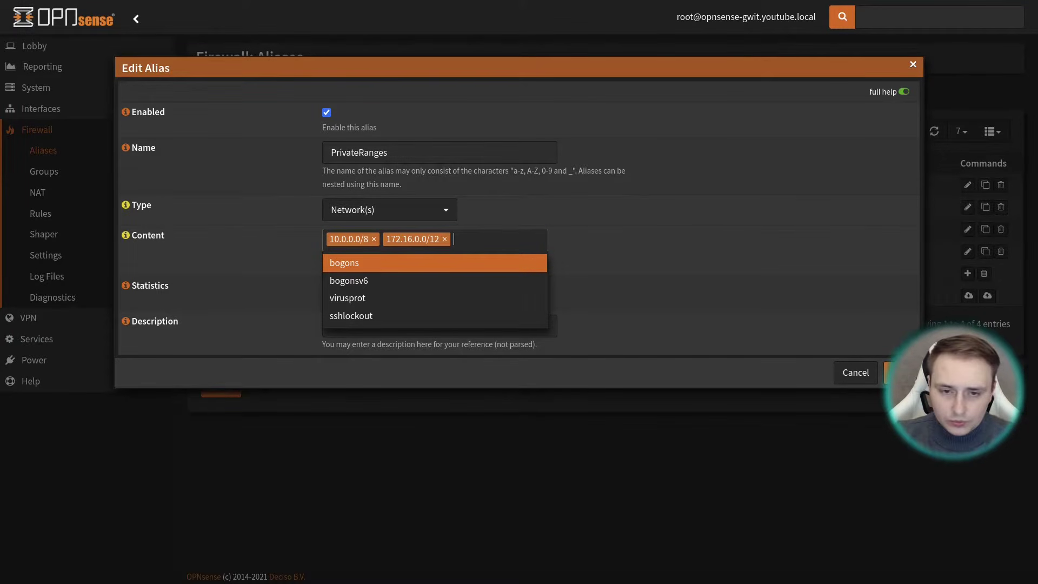
left_click(497, 241)
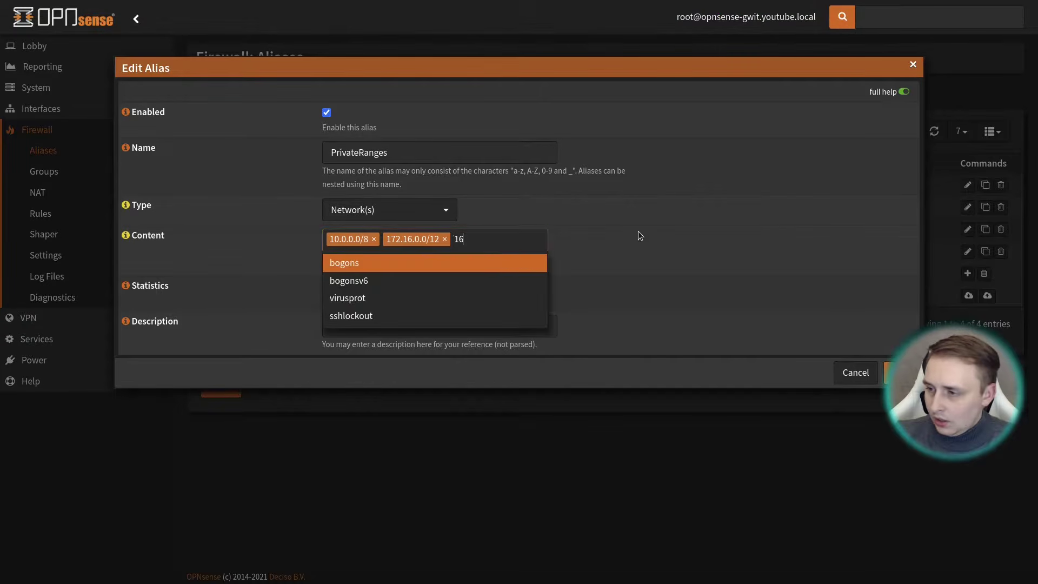
key("ctrl+v")
key("Return")
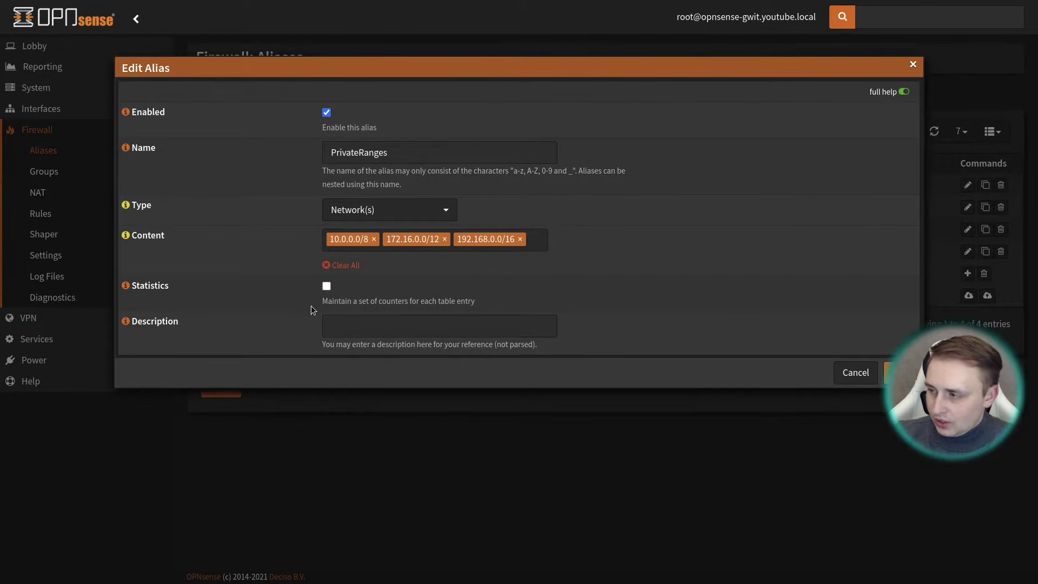
Enable statistics for the PrivateRanges alias, leave its description empty, then save and apply the alias
left_click(327, 286)
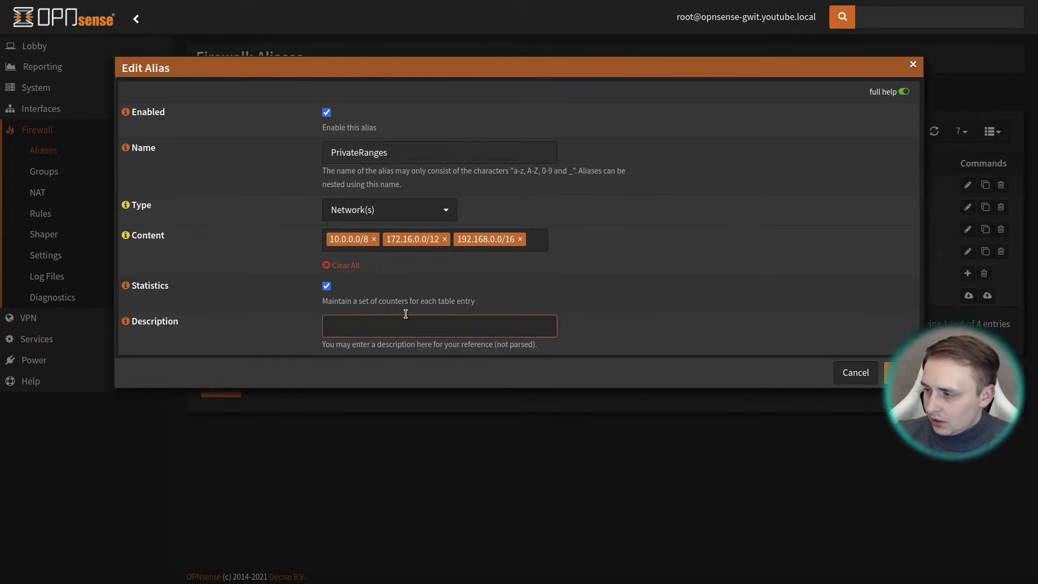
left_click(384, 326)
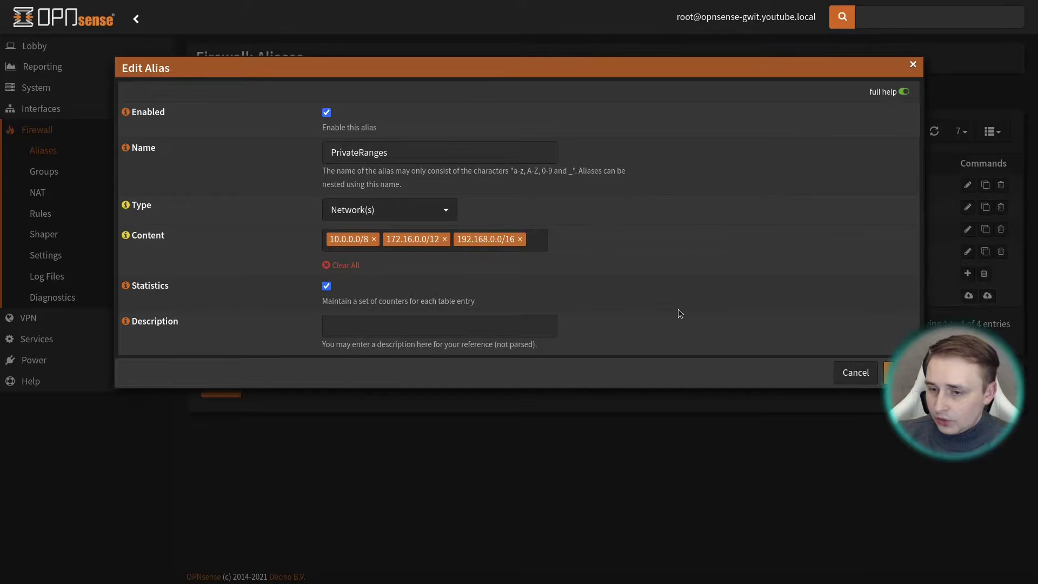
left_click(900, 373)
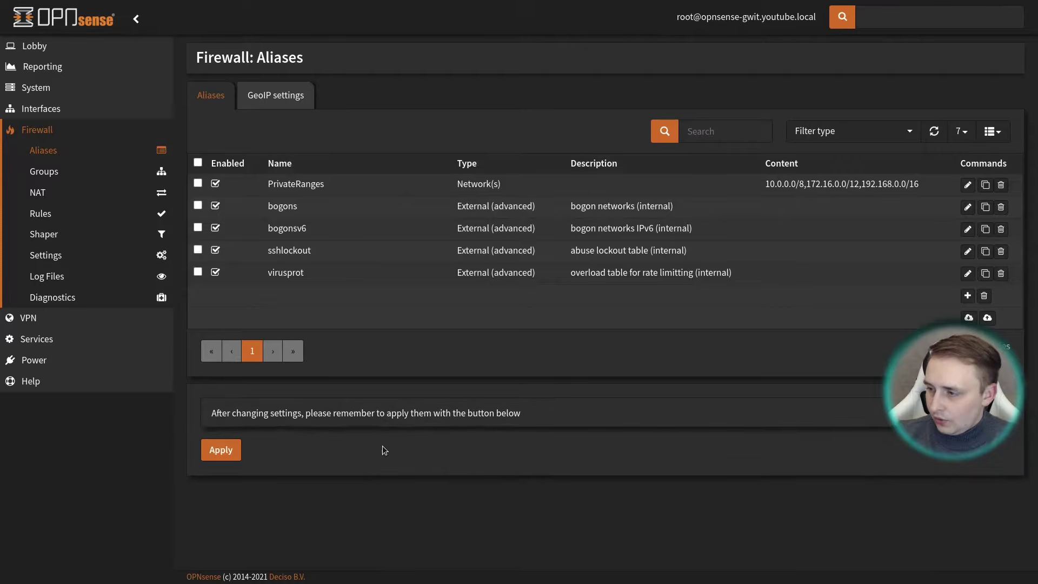
left_click(232, 459)
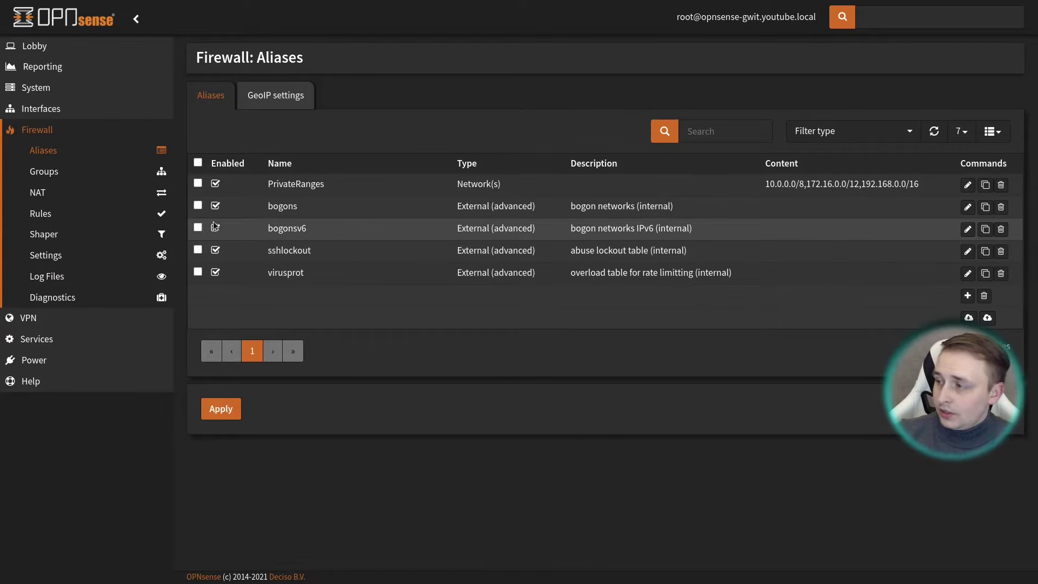
Examine the existing firewall rules of the LAN1 and LAN2 interfaces, ending on the LAN1 rules
left_click(65, 214)
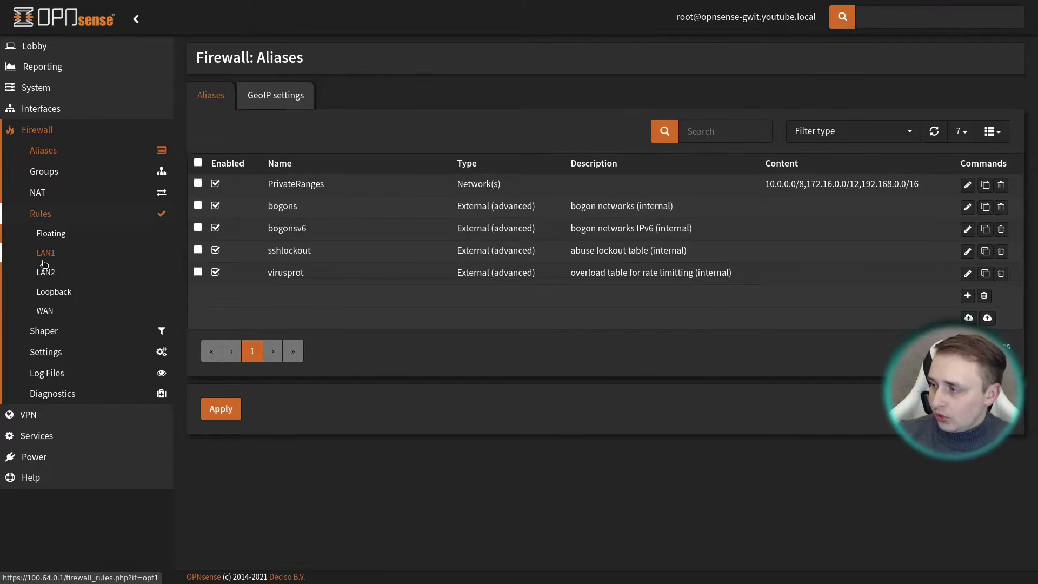
left_click(77, 257)
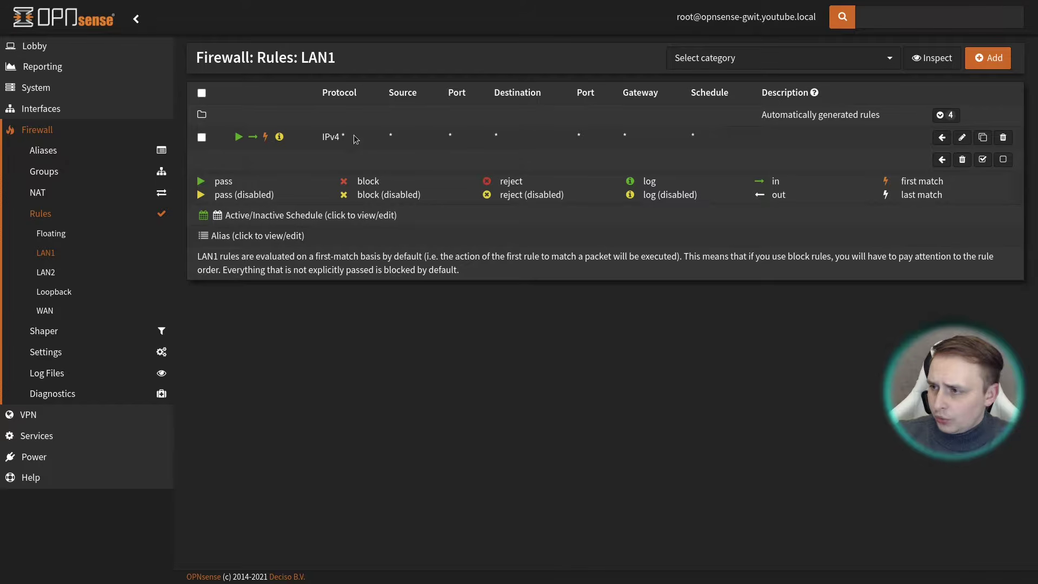
left_click(64, 258)
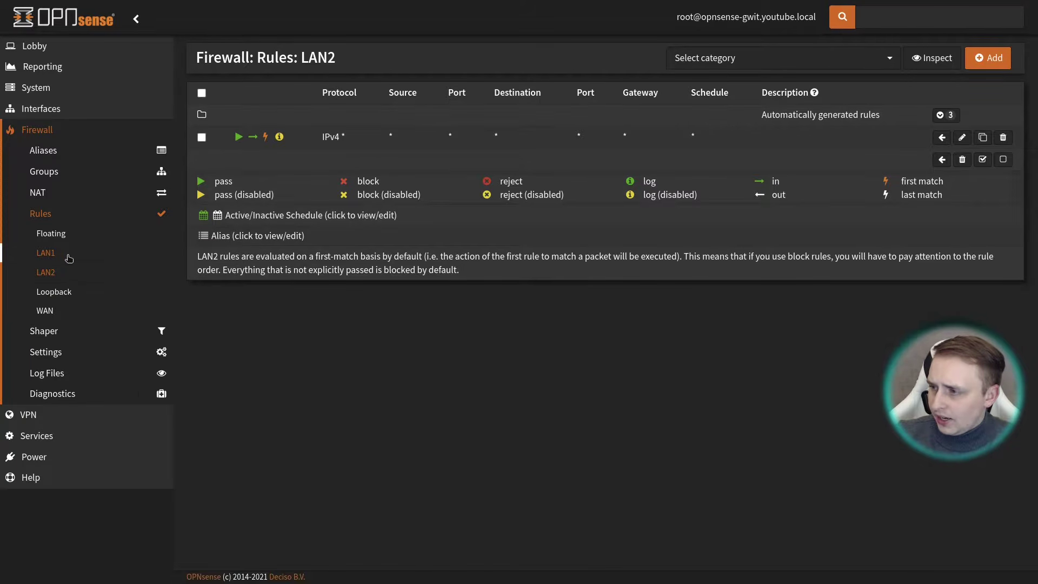
left_click(98, 256)
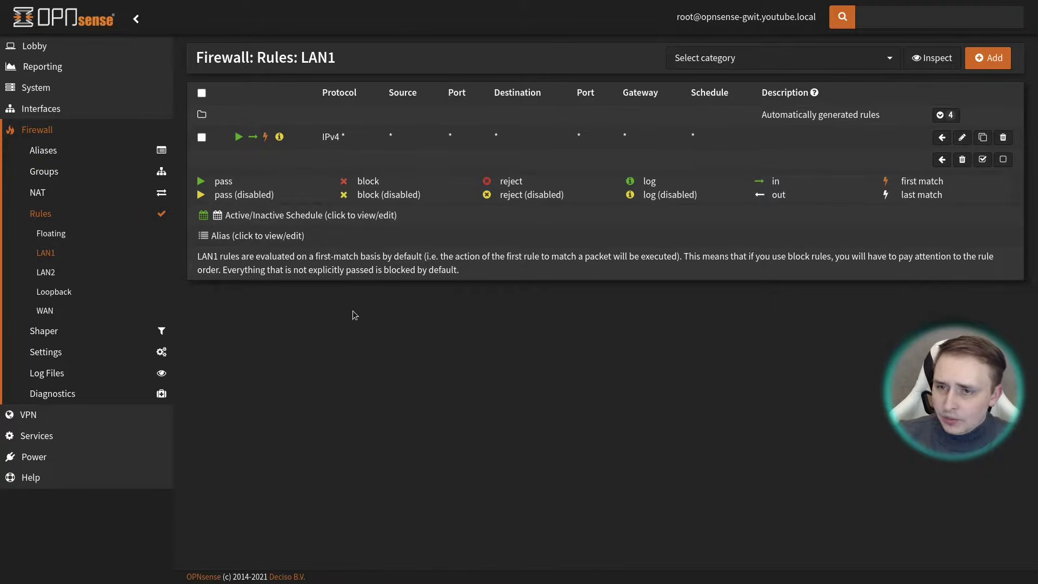
Switch to the terminal and test connectivity from youtube-demo-linux-2 by pinging 192.168.10.1, stopping after a few packets
key("alt+Tab")
left_click(382, 275)
key("Up")
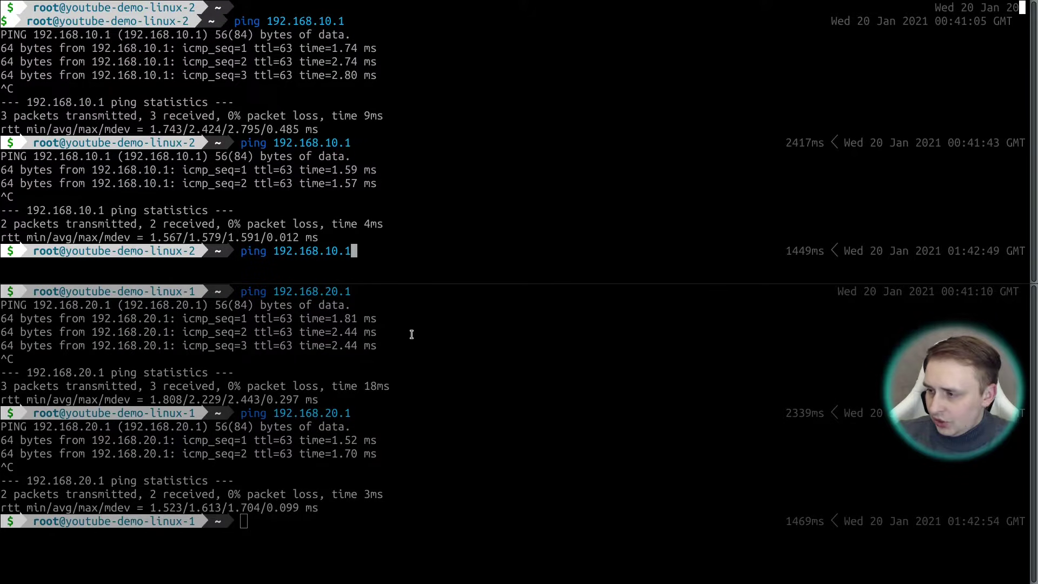
key("Return")
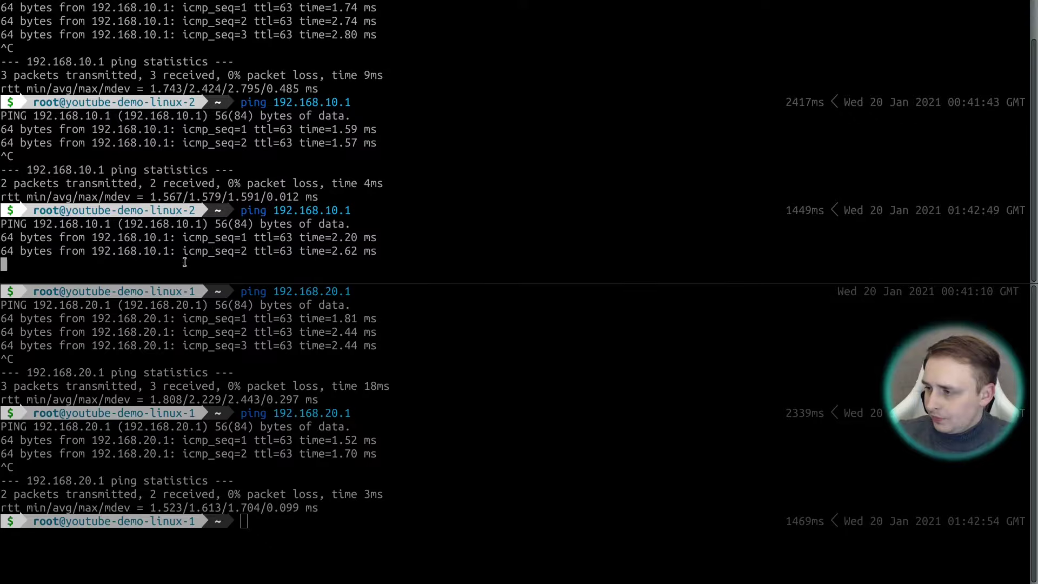
key("ctrl+c")
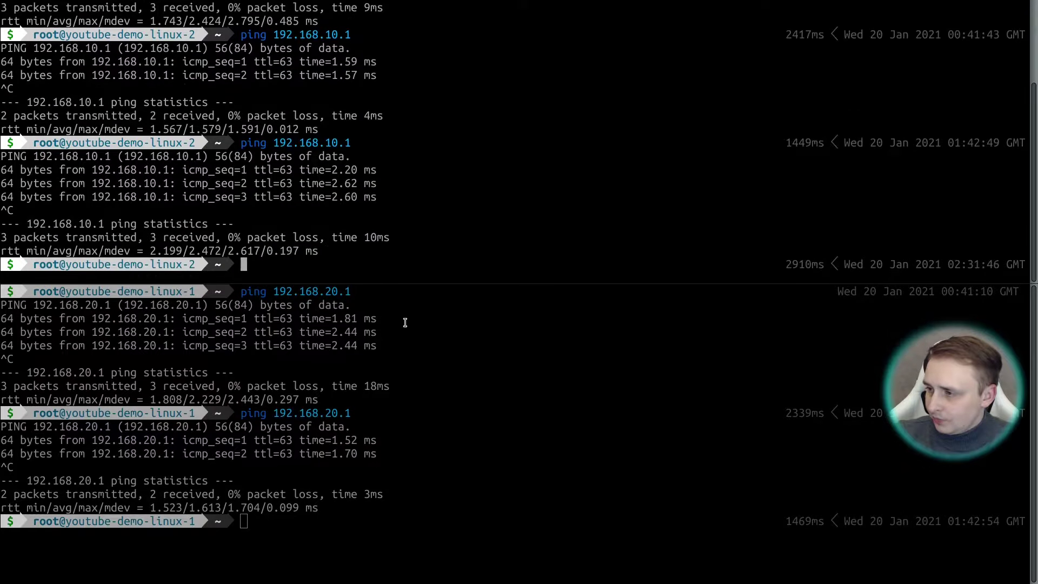
Ping 192.168.20.1 from youtube-demo-linux-1 and stop after a few packets
left_click(432, 399)
key("Up")
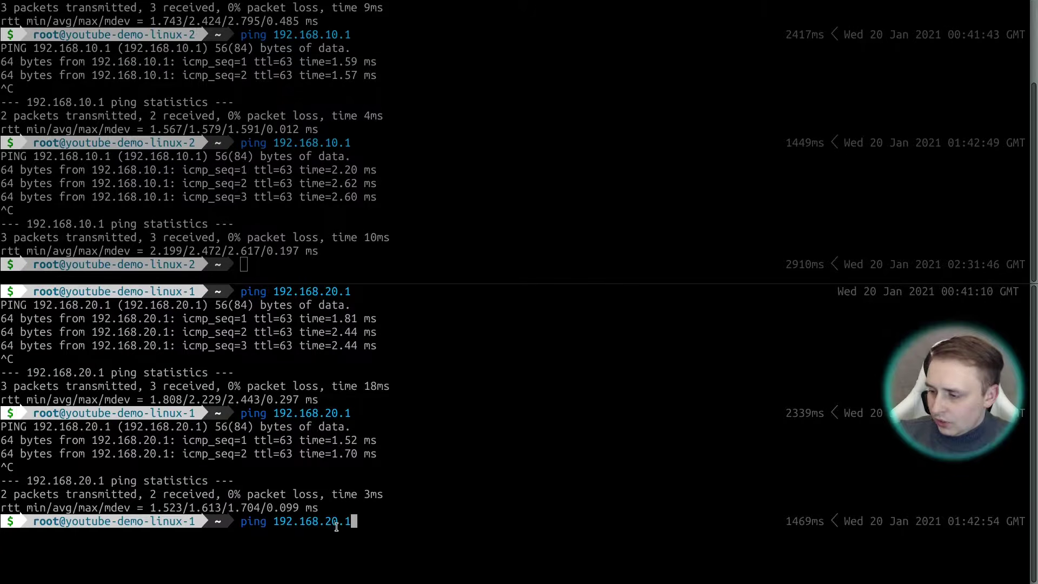
key("Return")
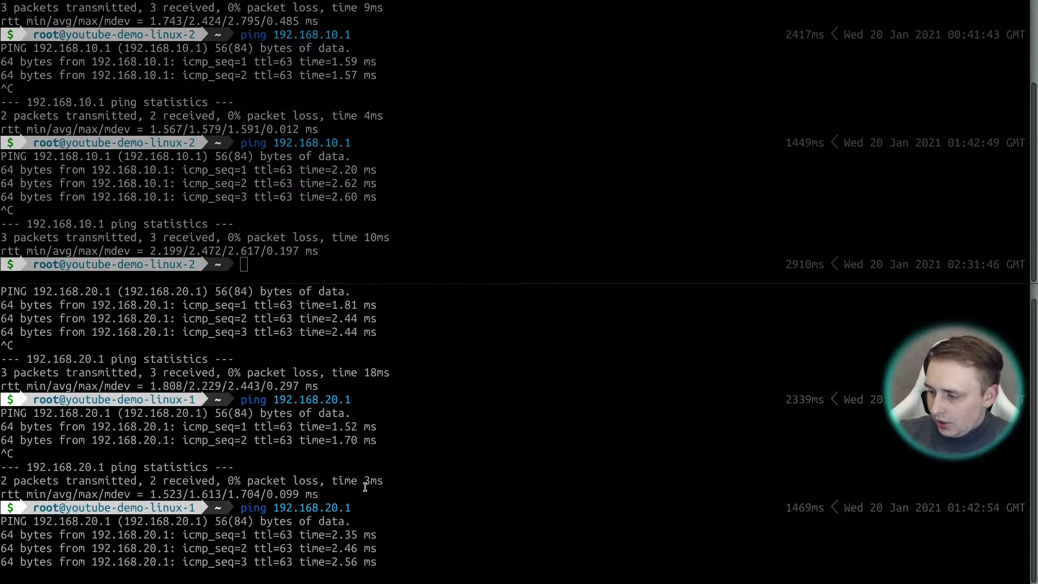
key("ctrl+c")
Switch back to OPNsense, delete the IPv4 pass rule on both LAN1 and LAN2, and apply the changes
key("alt+Tab")
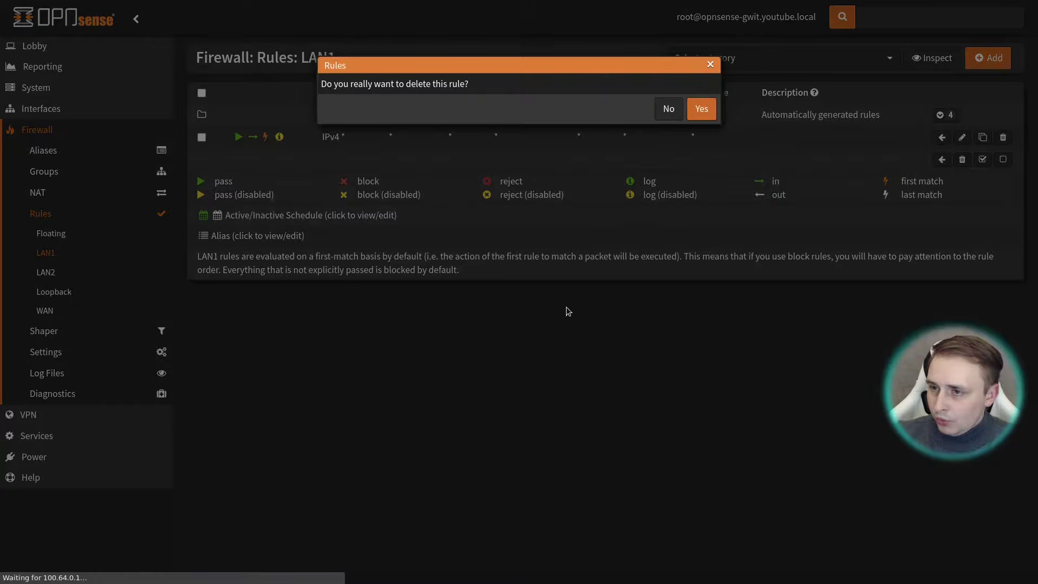
key("Return")
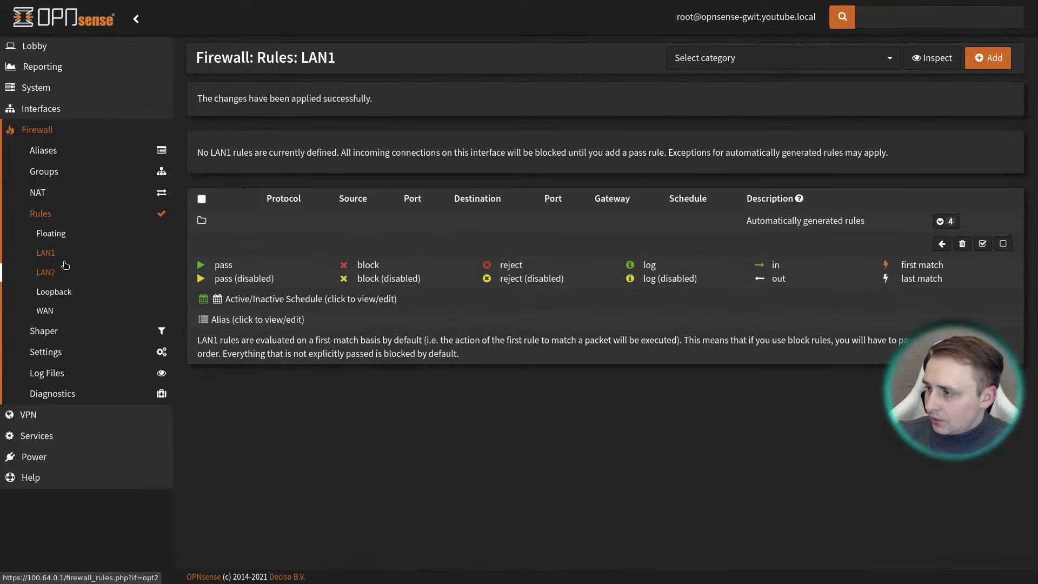
left_click(62, 272)
left_click(1003, 138)
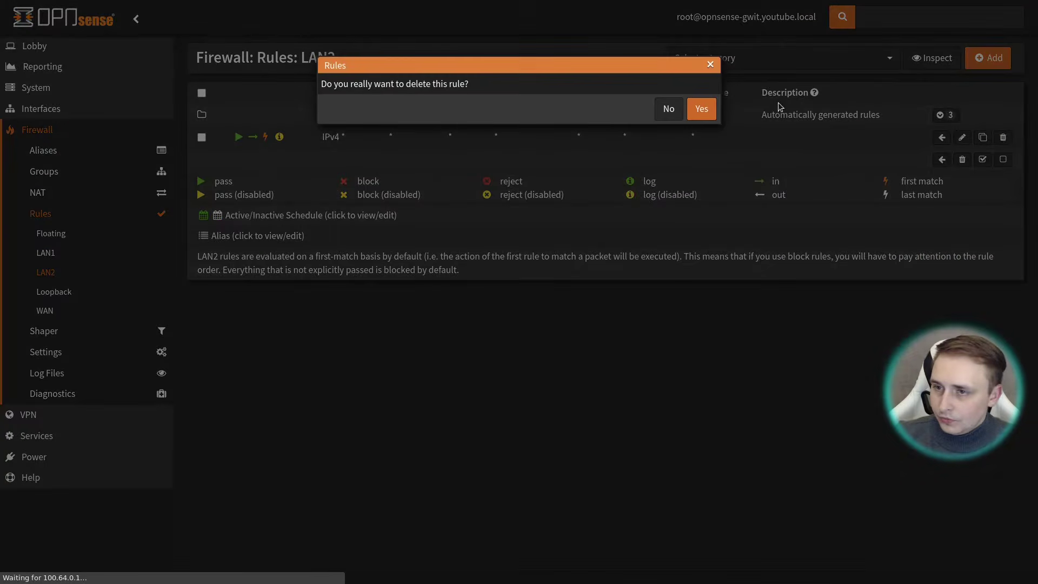
key("Return")
left_click(974, 105)
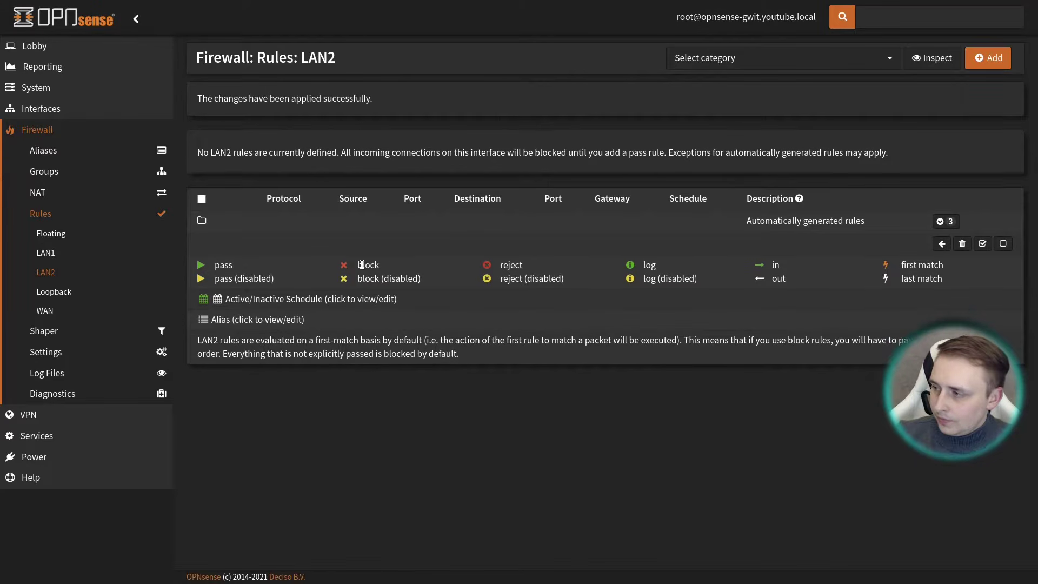
Return to the terminal and repeat the ping to 192.168.10.1 from youtube-demo-linux-2 with the pass rules removed
key("alt+Tab")
left_click(382, 218)
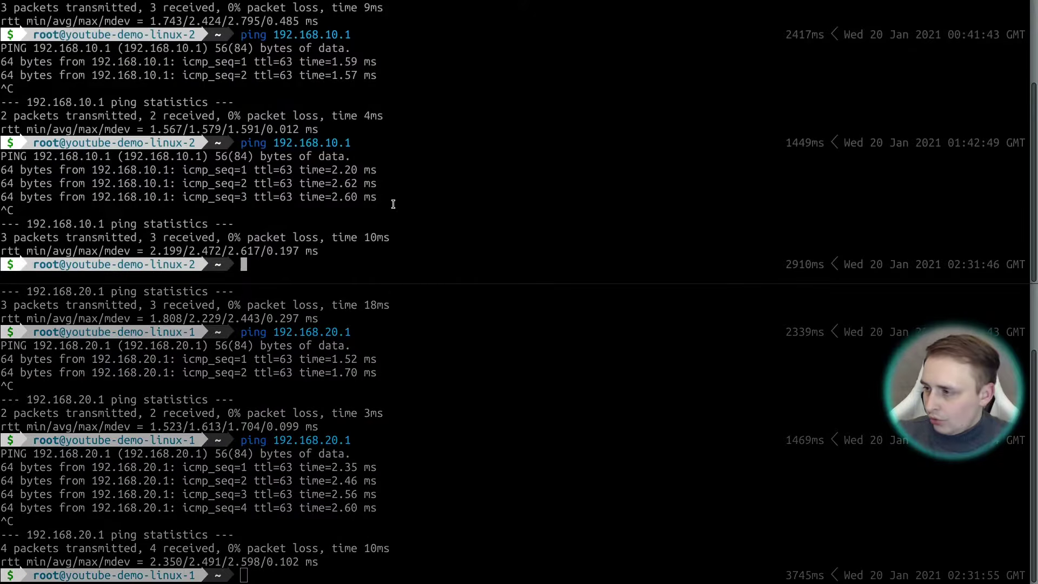
key("Up")
key("Return")
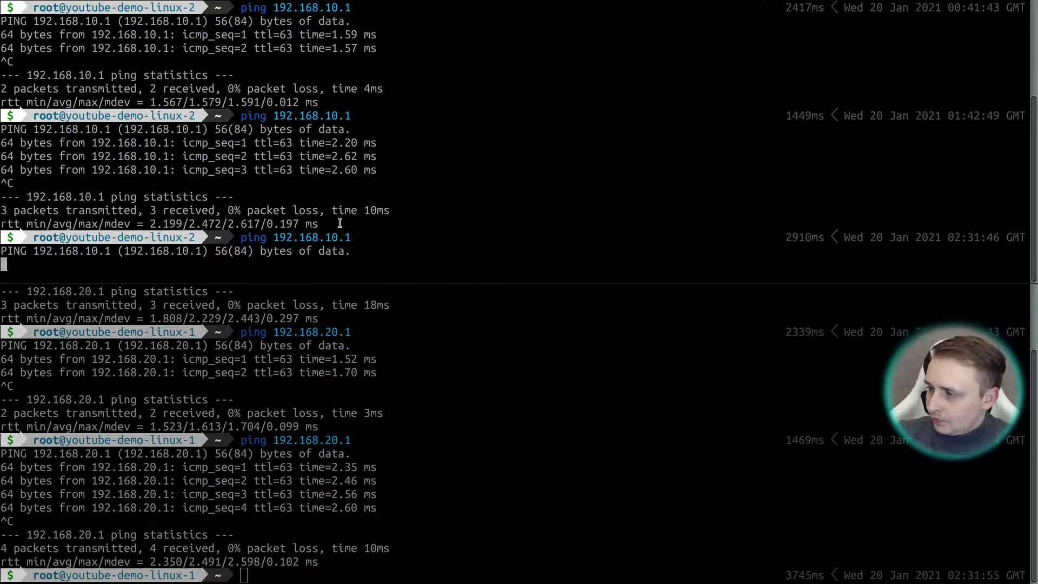
key("ctrl+c")
Repeat the ping to 192.168.20.1 from youtube-demo-linux-1 with the pass rules removed, and stop it
left_click(434, 398)
key("Up")
key("Return")
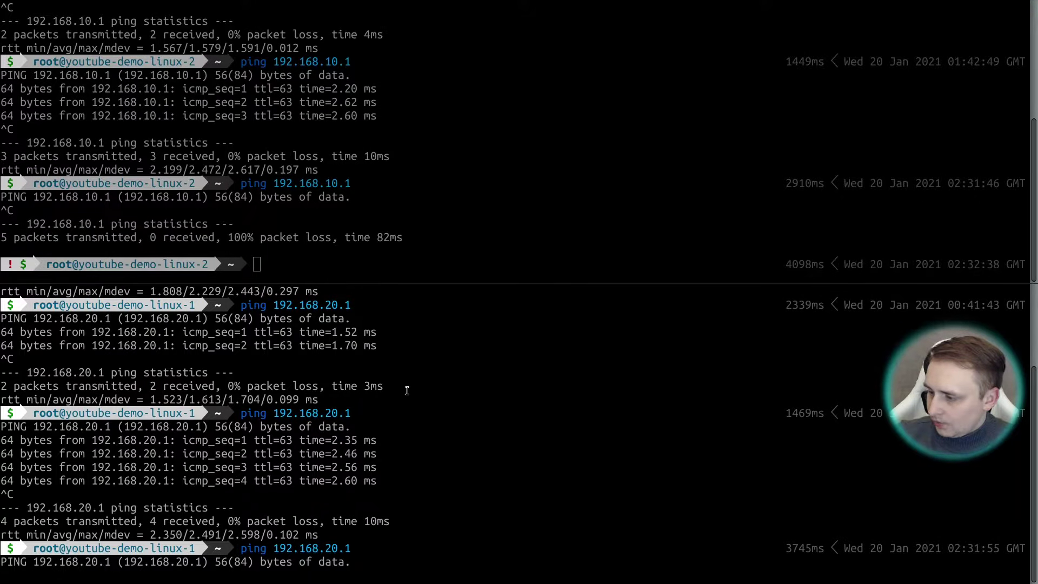
key("ctrl+c")
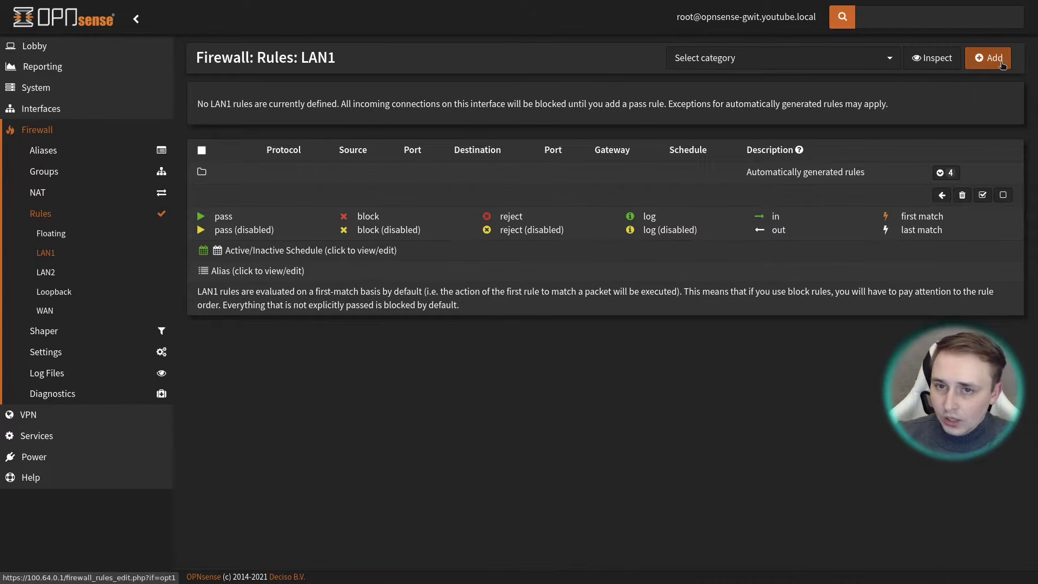
Start a new firewall rule on LAN1 and review its default action, interface, direction, protocol, source and destination settings
left_click(992, 58)
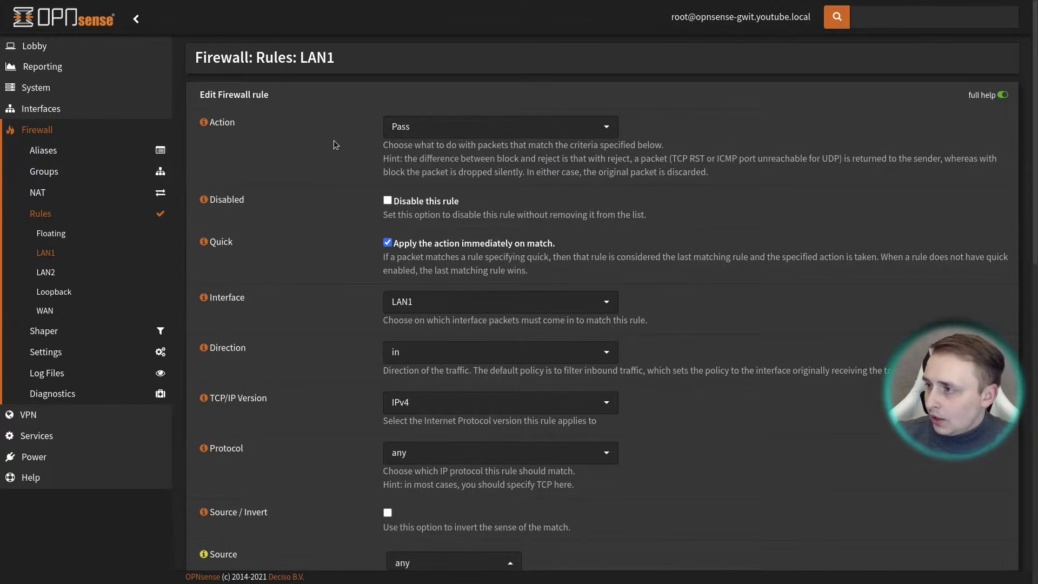
scroll(324, 157, "down", 4)
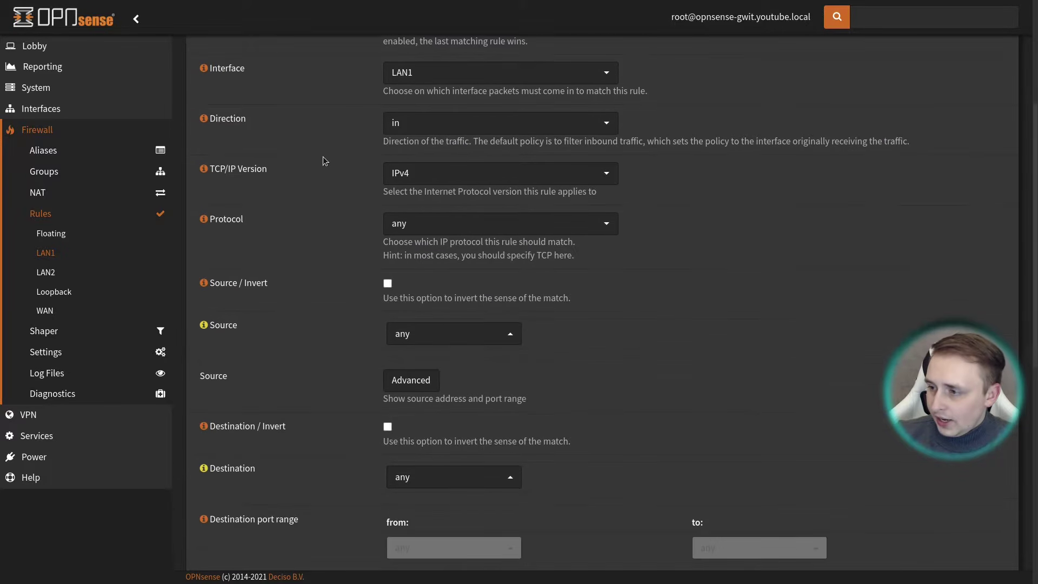
scroll(324, 161, "up", 4)
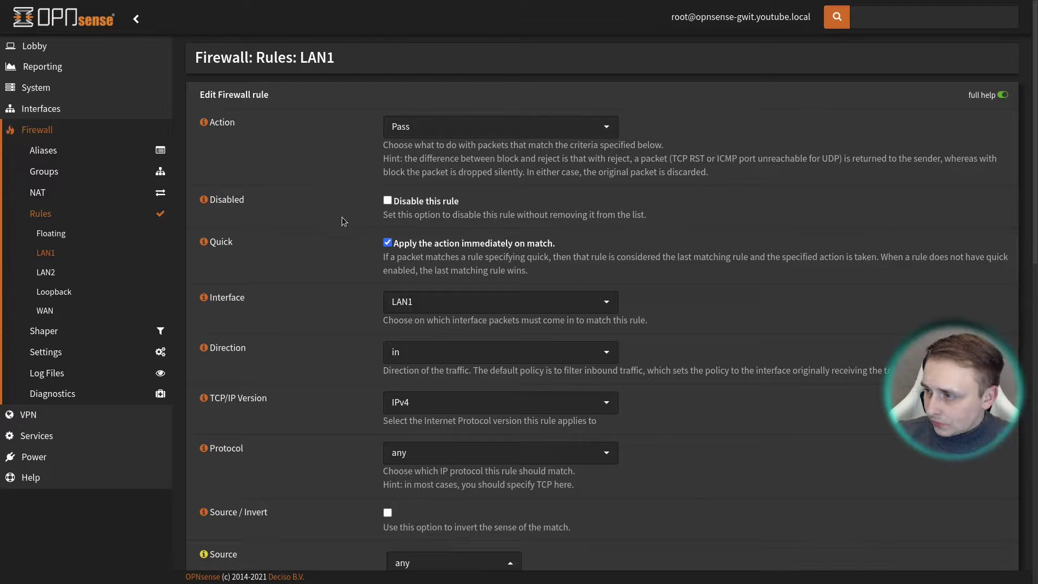
scroll(335, 216, "down", 1)
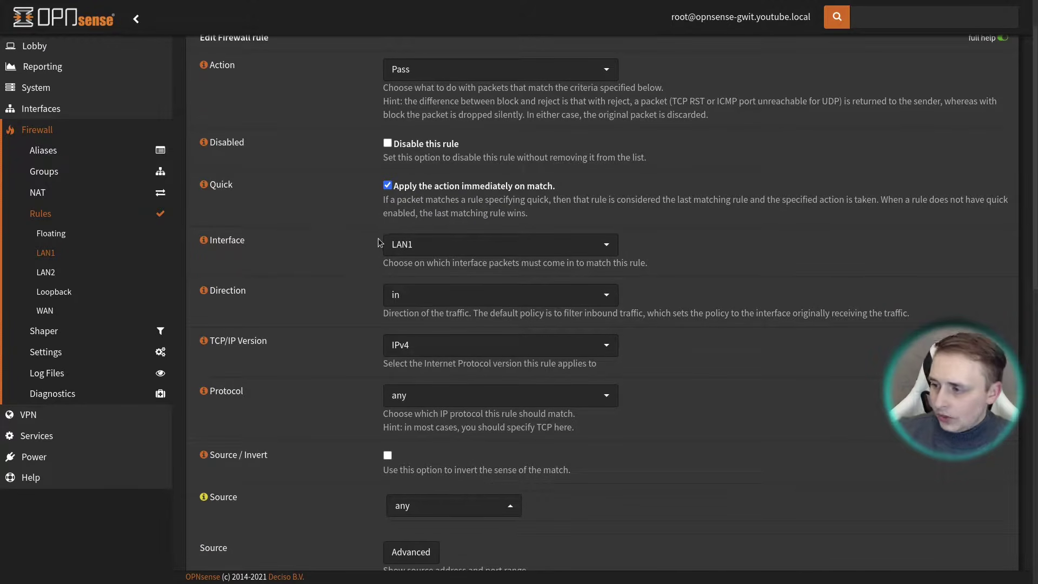
scroll(387, 174, "down", 2)
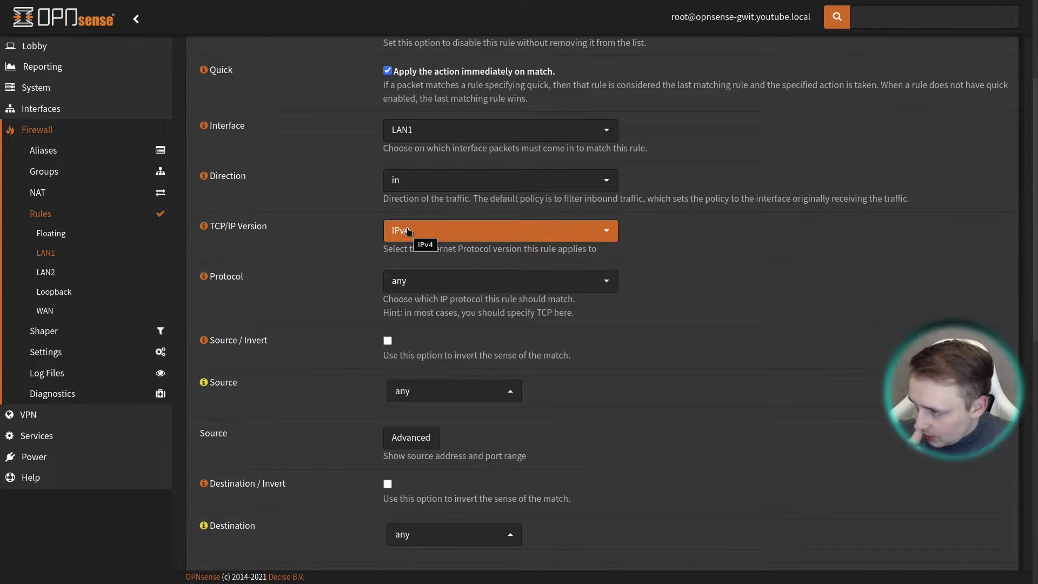
scroll(339, 301, "down", 2)
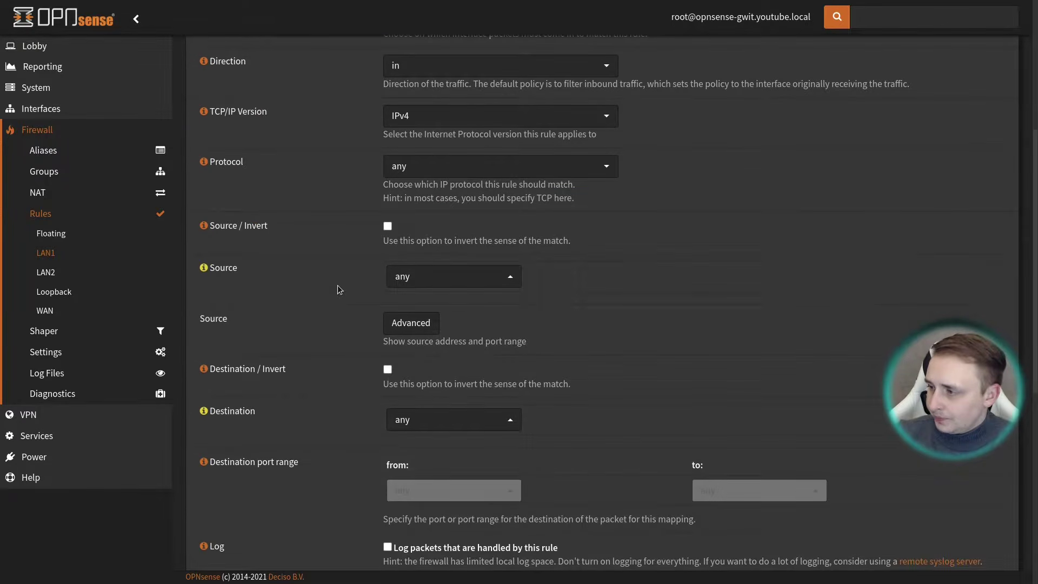
scroll(338, 288, "down", 3)
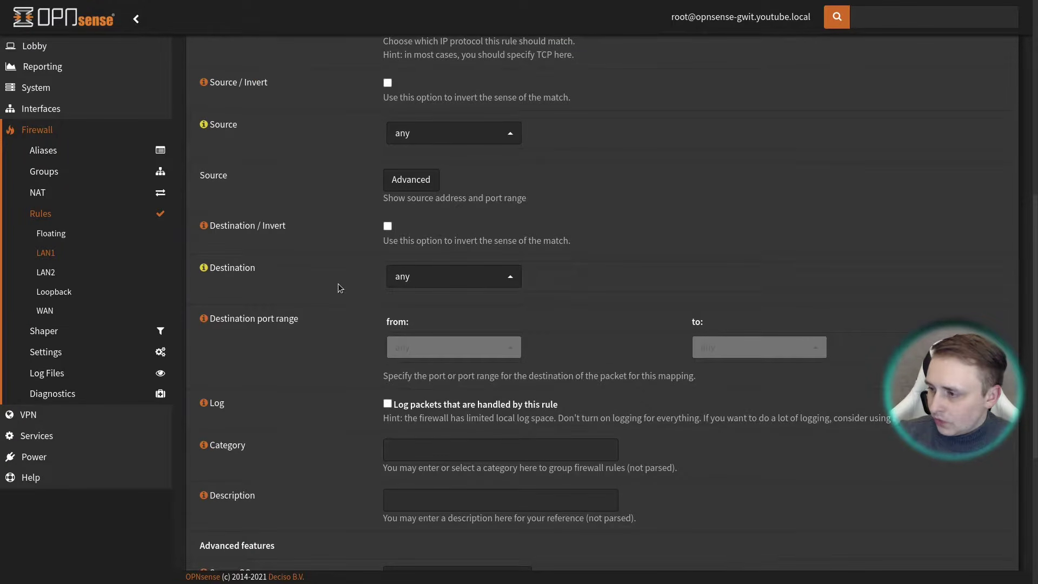
scroll(340, 287, "down", 1)
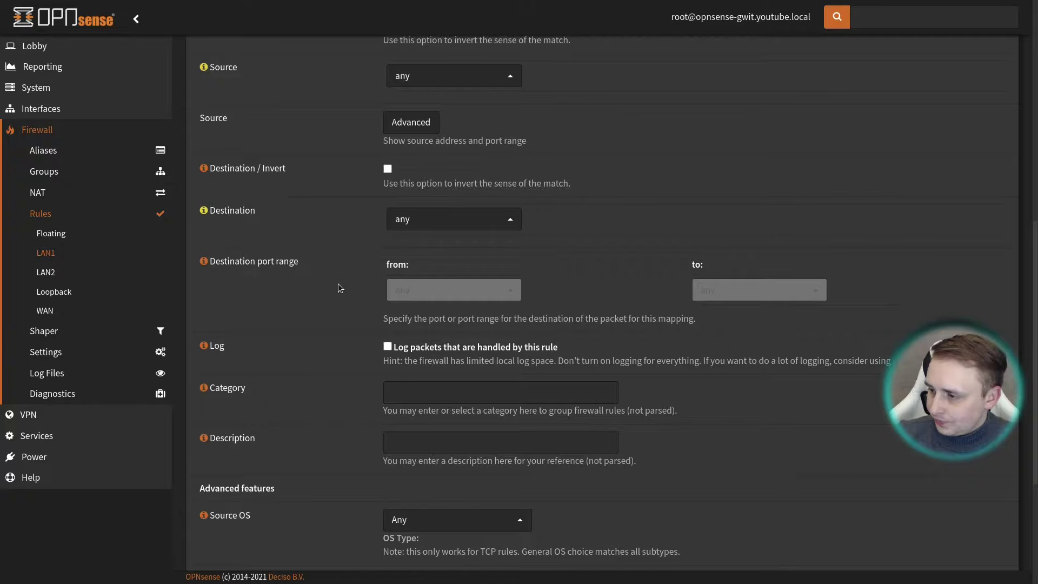
scroll(338, 284, "down", 2)
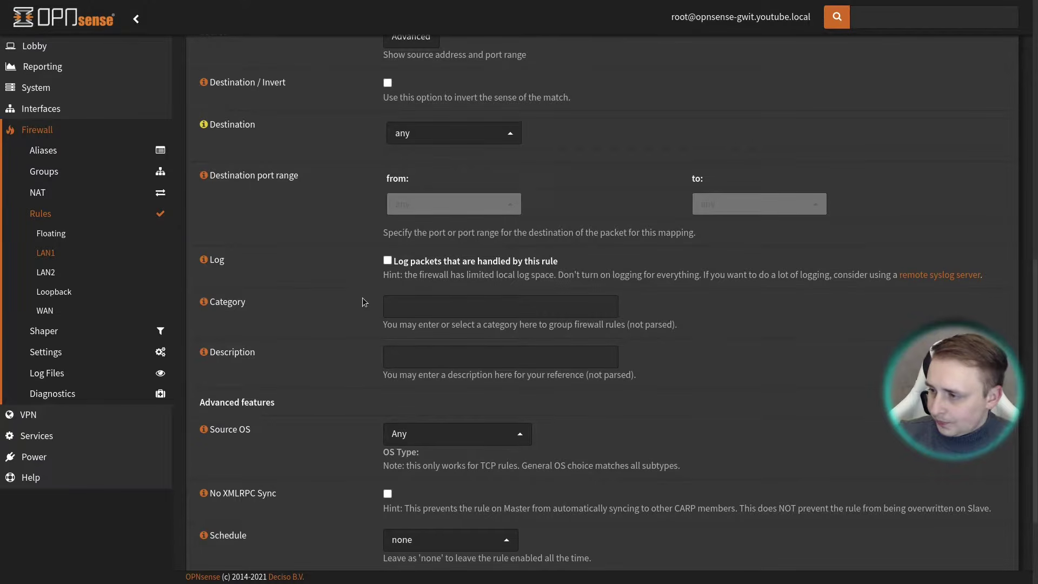
scroll(362, 297, "down", 2)
Set the LAN1 pass rule's category and description to "Allow Internet", then save the rule and apply the changes
left_click(472, 225)
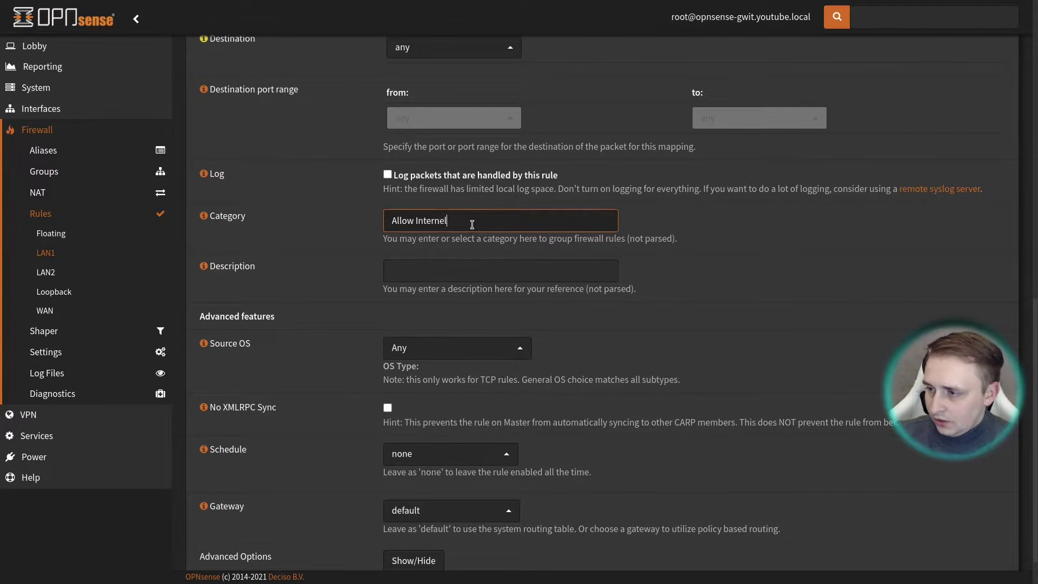
type("Allow Internet")
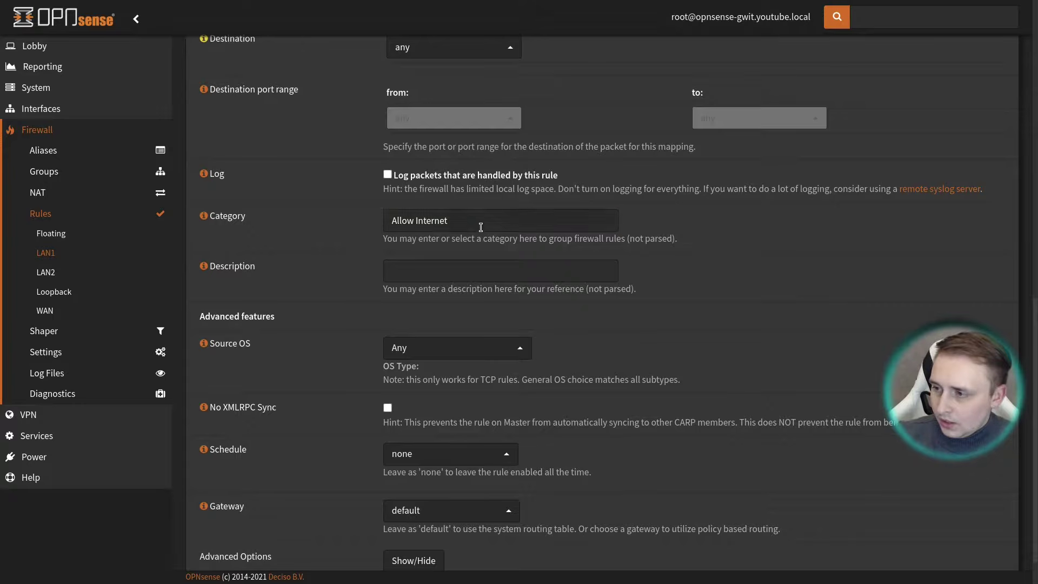
left_click_drag(481, 227, 342, 226)
key("ctrl+c")
left_click(428, 276)
key("ctrl+v")
left_click(342, 278)
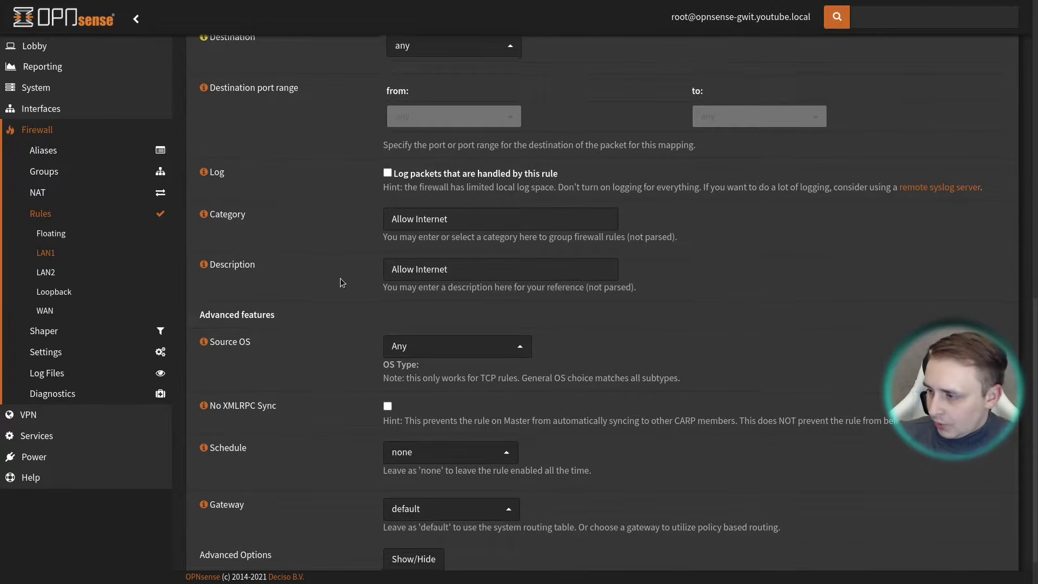
scroll(339, 278, "down", 1)
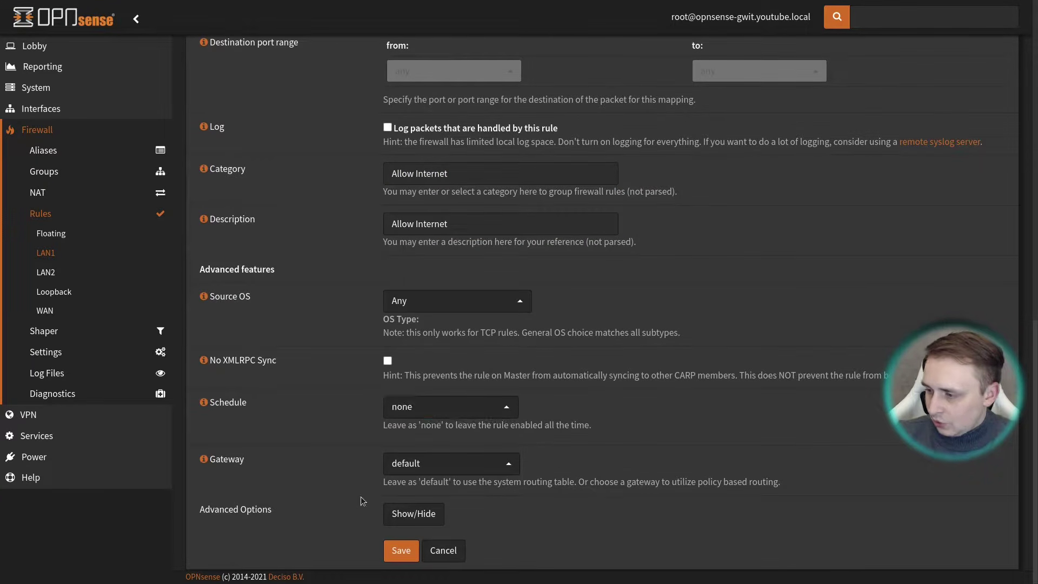
left_click(399, 550)
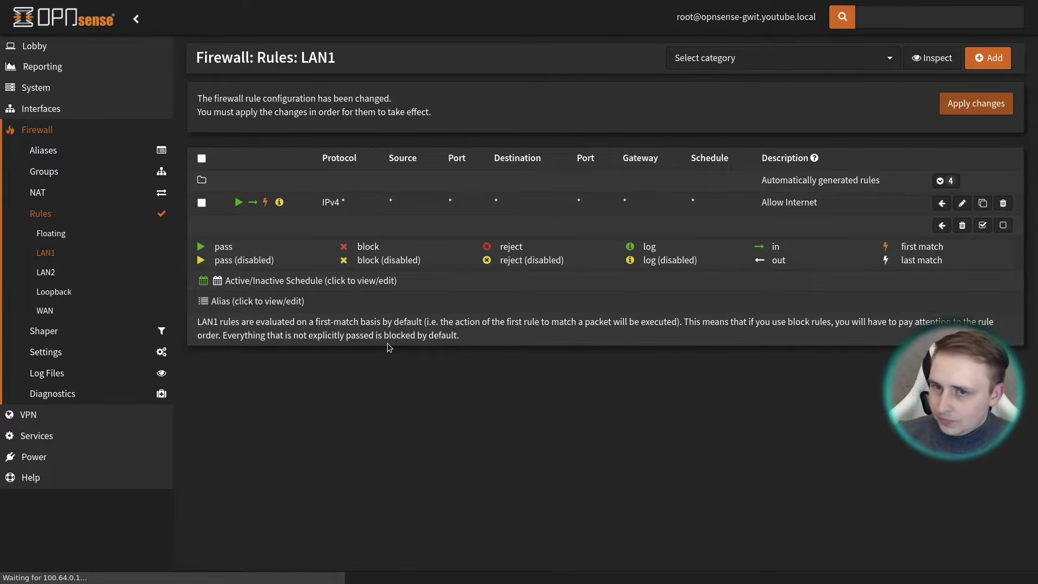
Switch to the terminal and ping 192.168.20.1 from youtube-demo-linux-1 with the Allow Internet rule active, stopping after a few packets
key("alt+Tab")
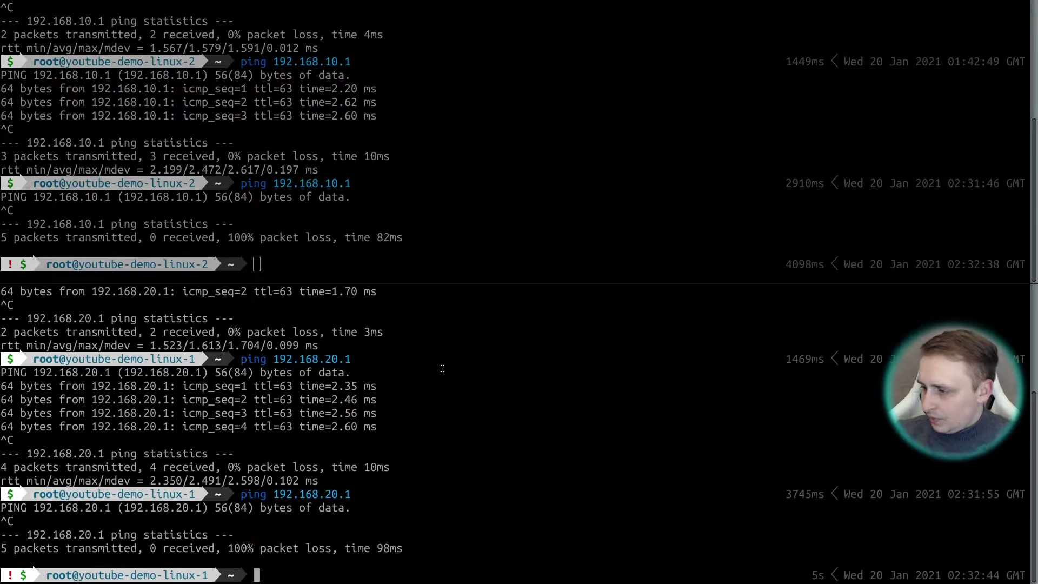
key("Up")
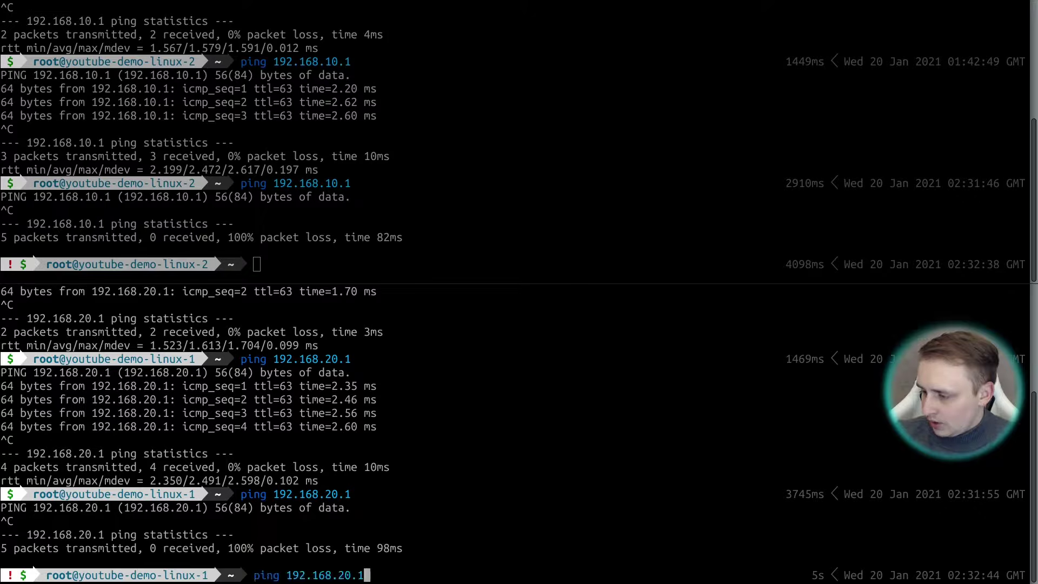
key("Return")
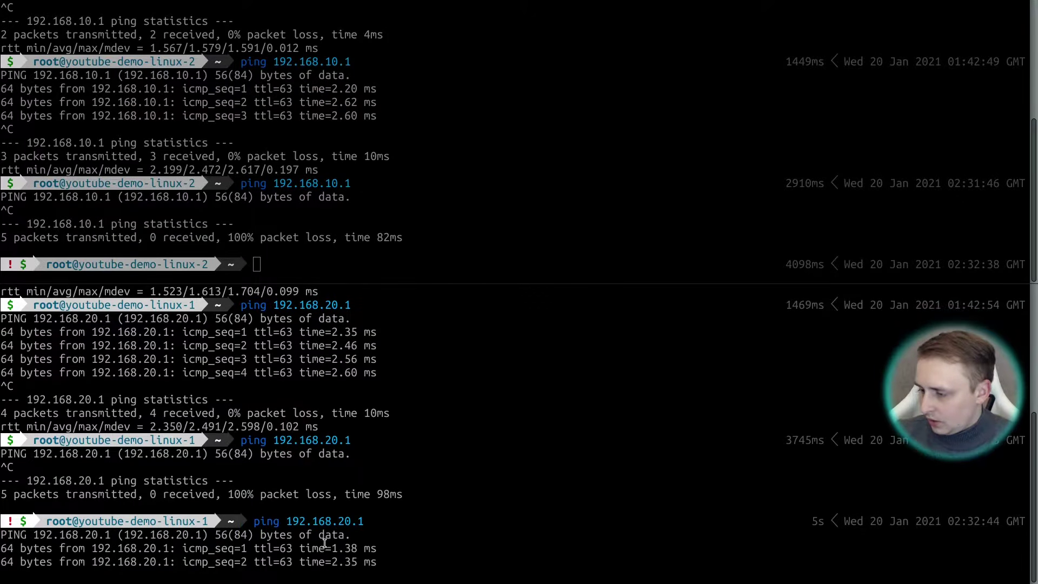
key("ctrl+c")
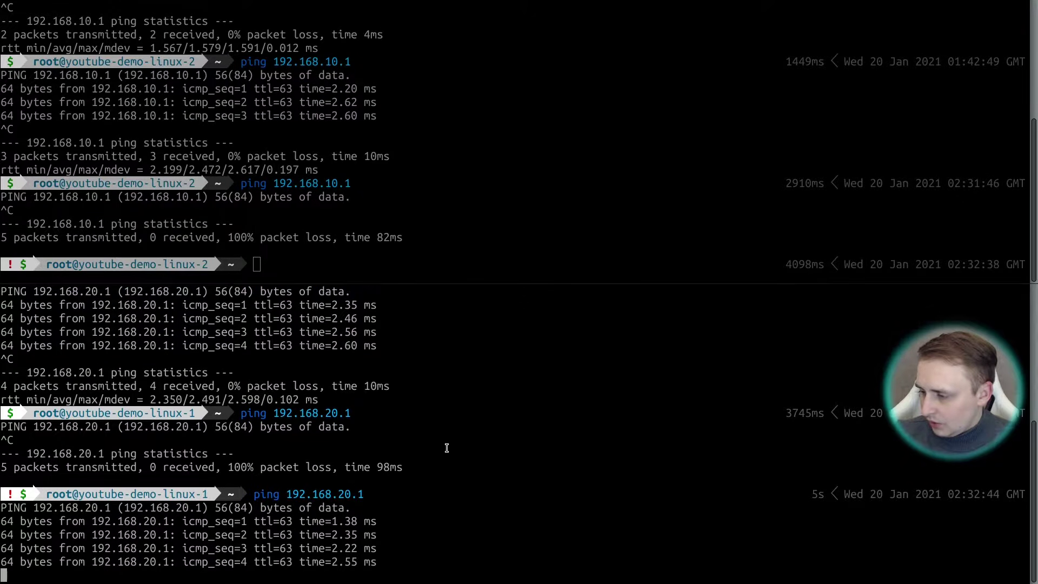
Ping google.com from youtube-demo-linux-1 to check internet access, and stop after a few packets
type("ping go")
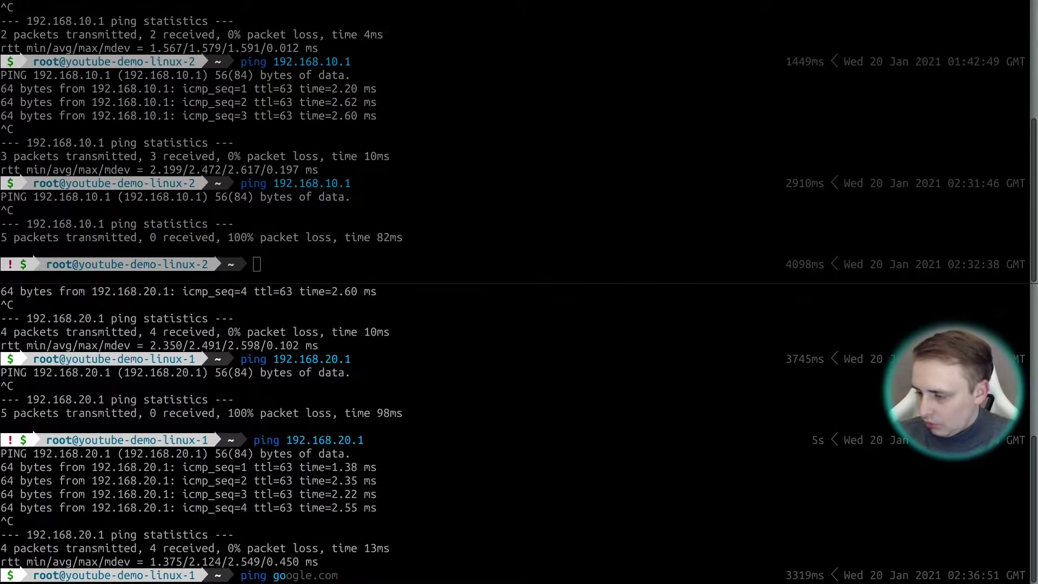
key("Right")
key("Return")
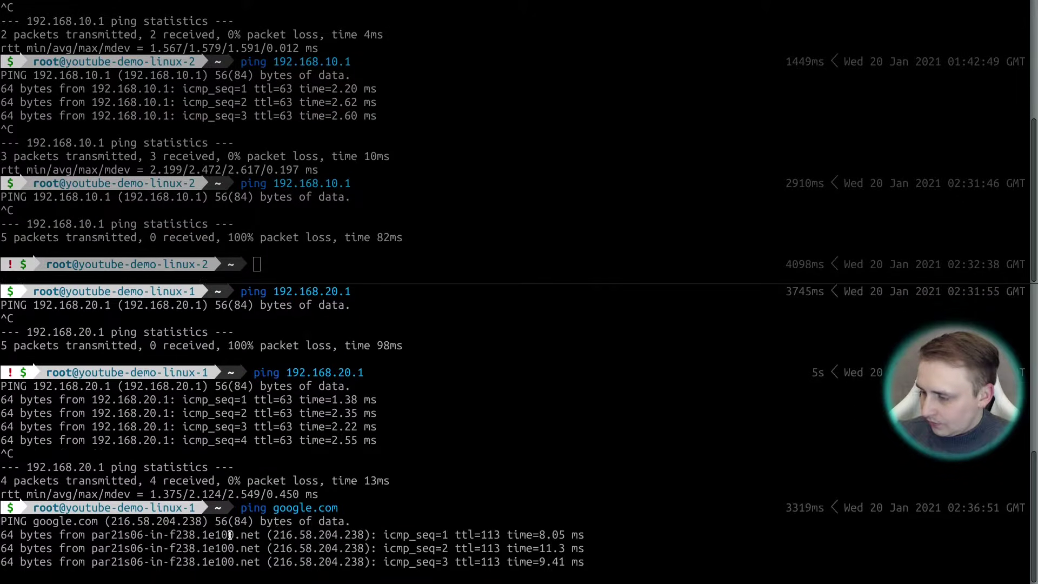
key("ctrl+c")
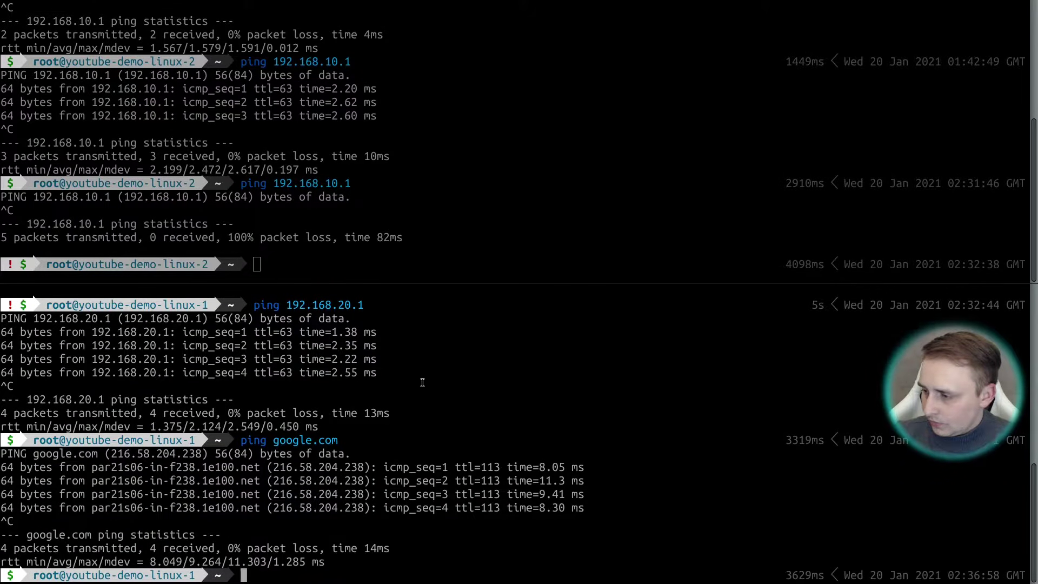
left_click_drag(240, 440, 371, 440)
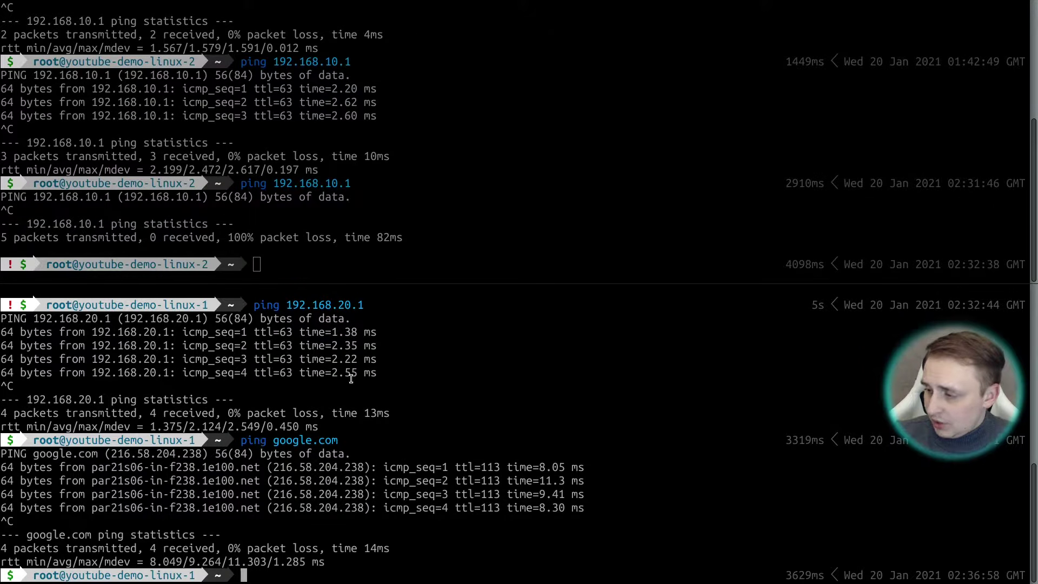
left_click_drag(67, 321, 294, 359)
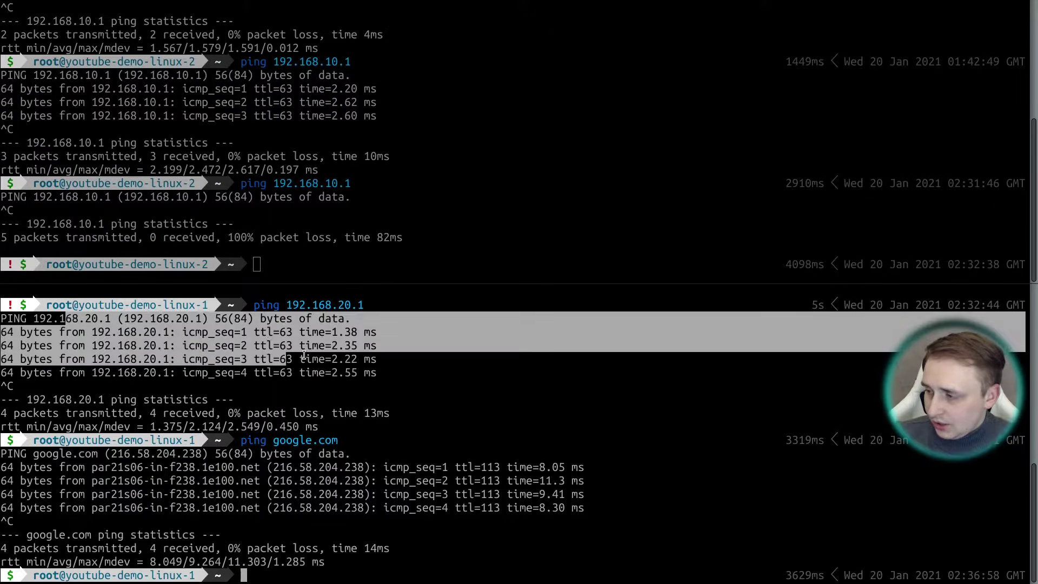
left_click(108, 393)
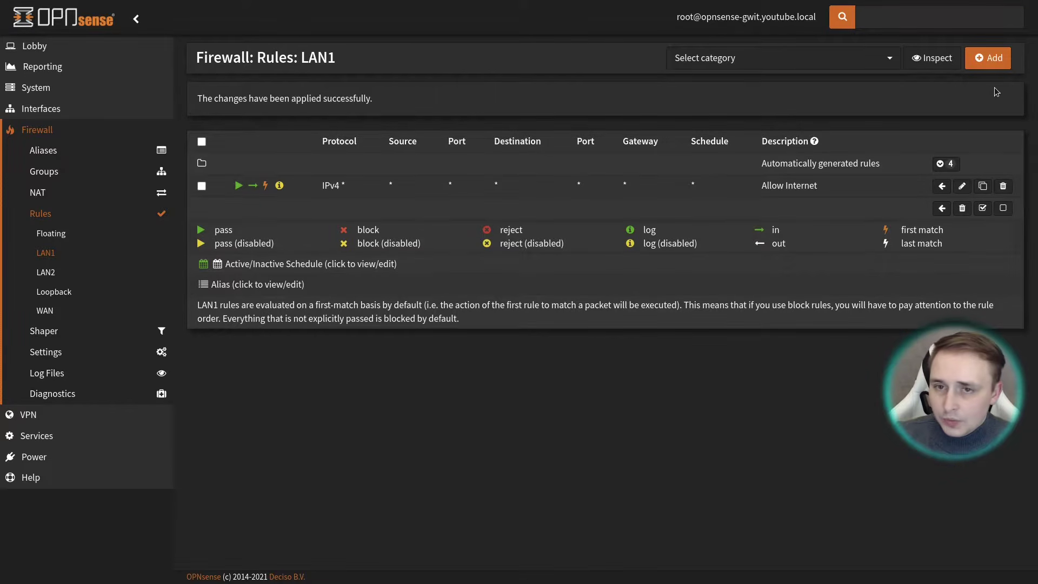
Switch back to OPNsense and start a second LAN1 rule with action Reject and destination PrivateRanges
left_click(988, 58)
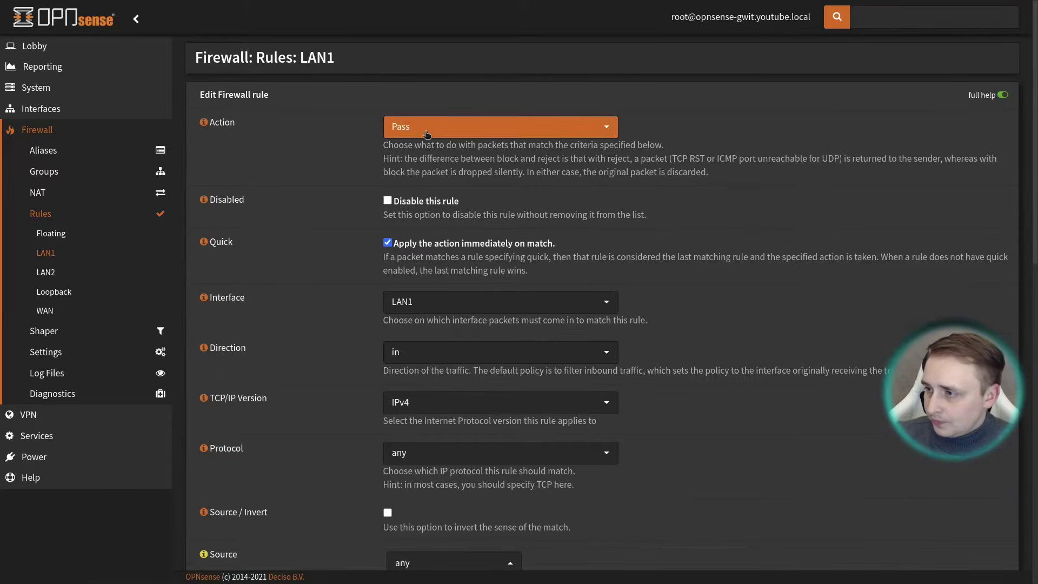
left_click(427, 134)
left_click(430, 216)
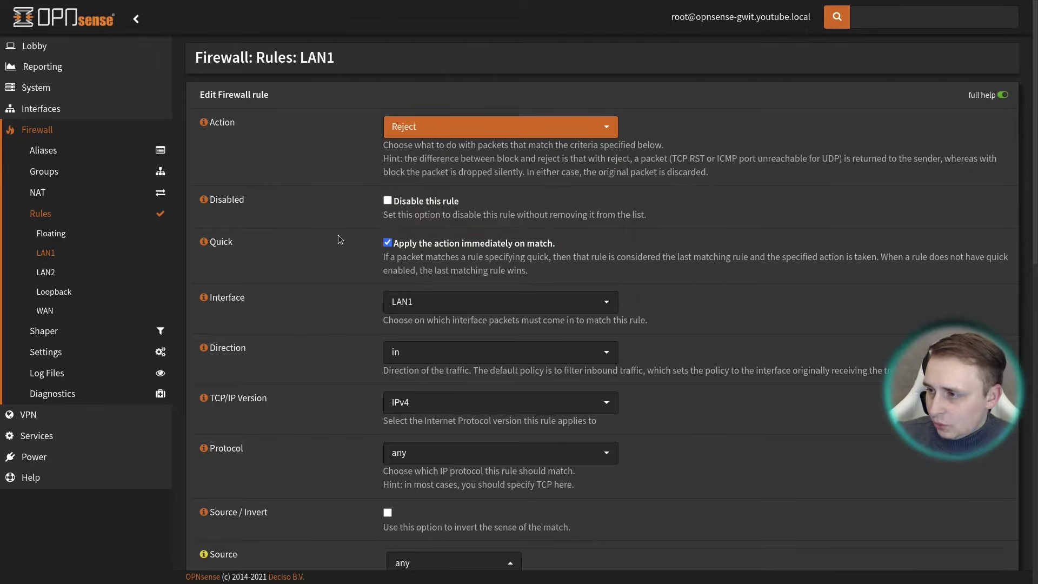
scroll(339, 232, "down", 4)
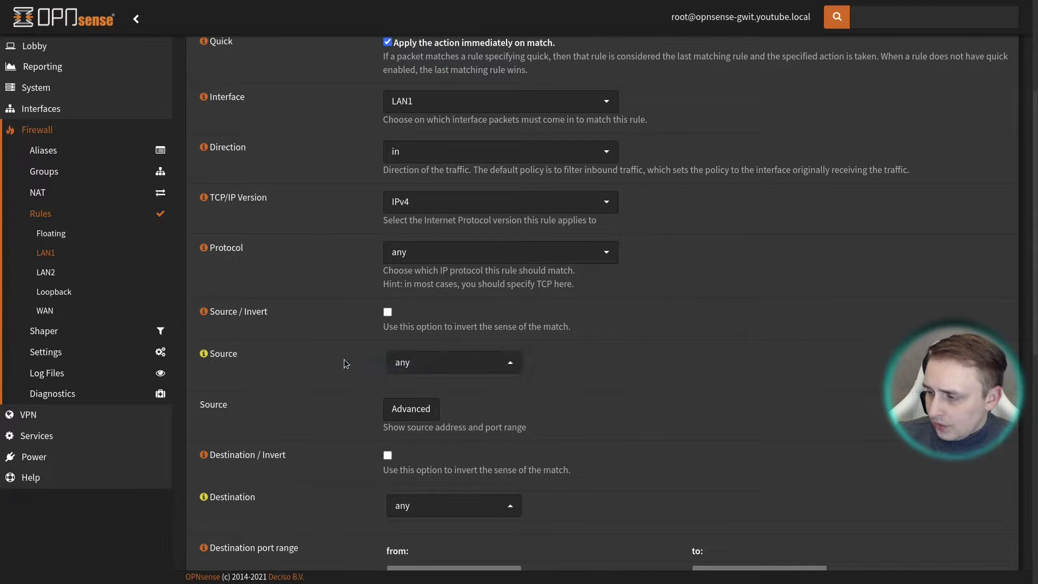
scroll(341, 360, "down", 3)
scroll(379, 324, "down", 3)
left_click(448, 219)
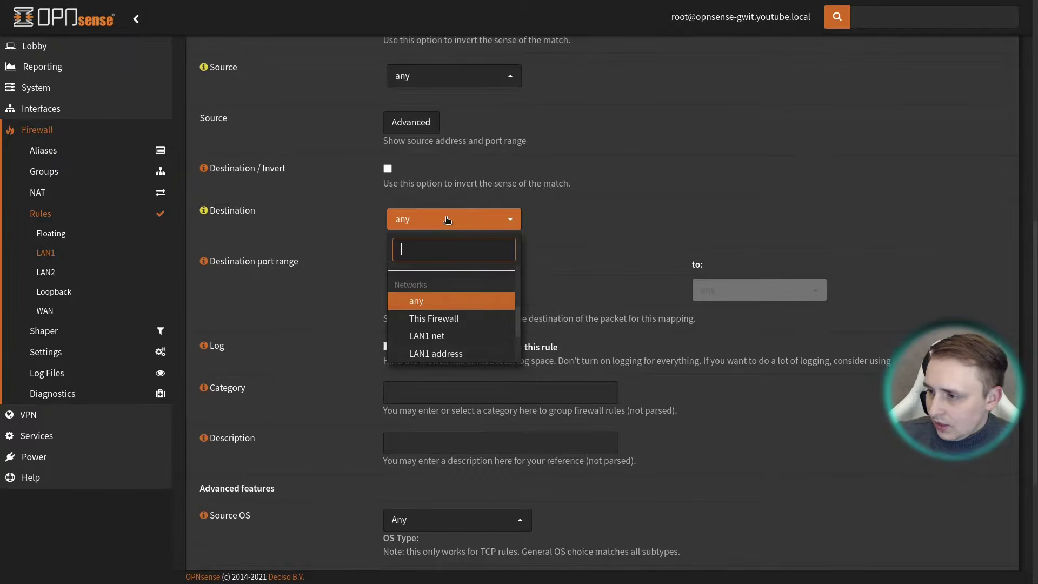
scroll(451, 324, "up", 4)
left_click(455, 324)
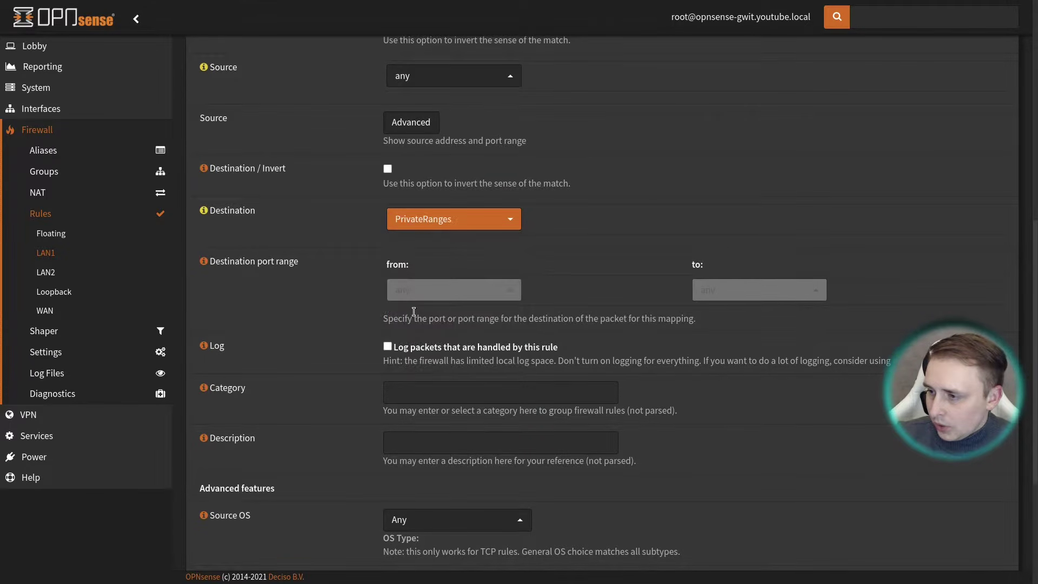
Enable packet logging on the LAN1 reject rule, set its category and description to "Reject PrivateRanges", and save the rule
left_click(388, 347)
scroll(468, 243, "down", 3)
left_click(467, 239)
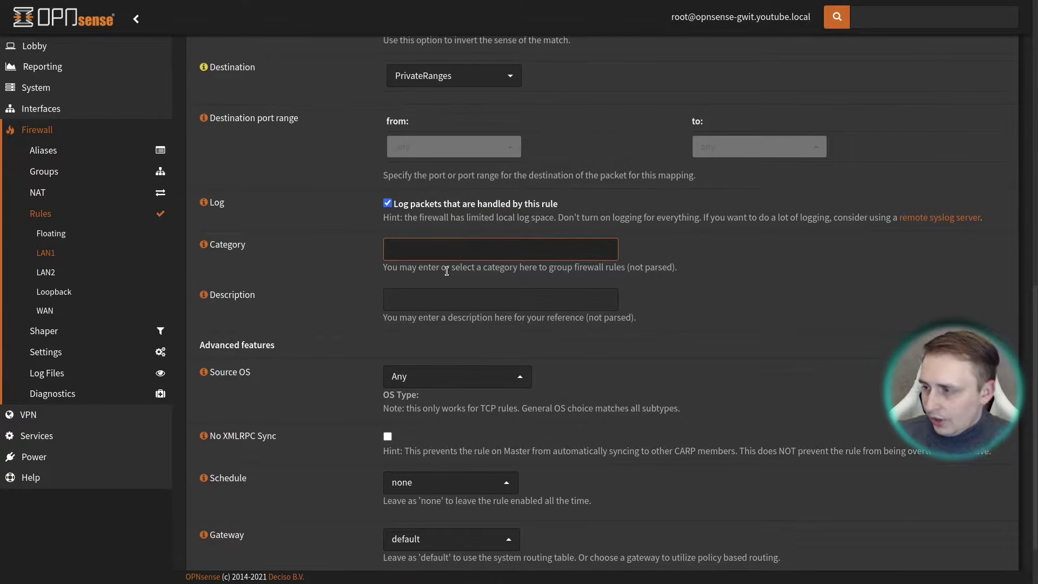
type("R")
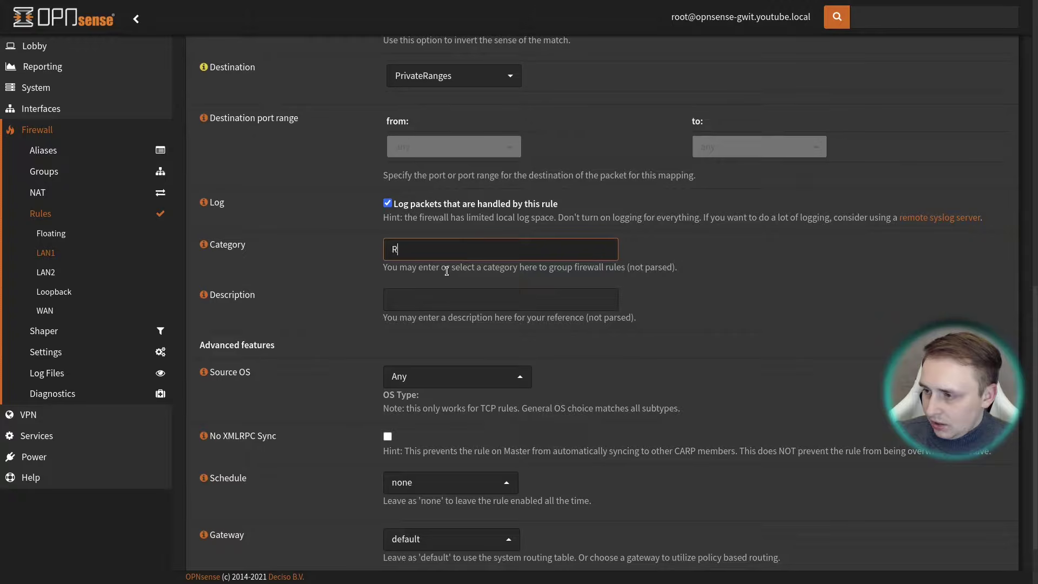
type("eject")
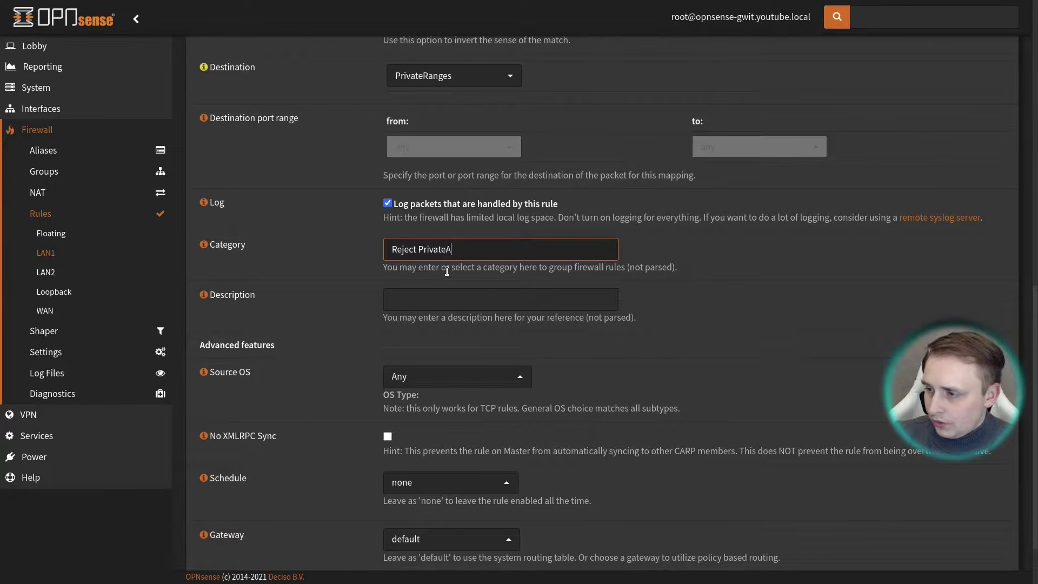
type("PrivateRange")
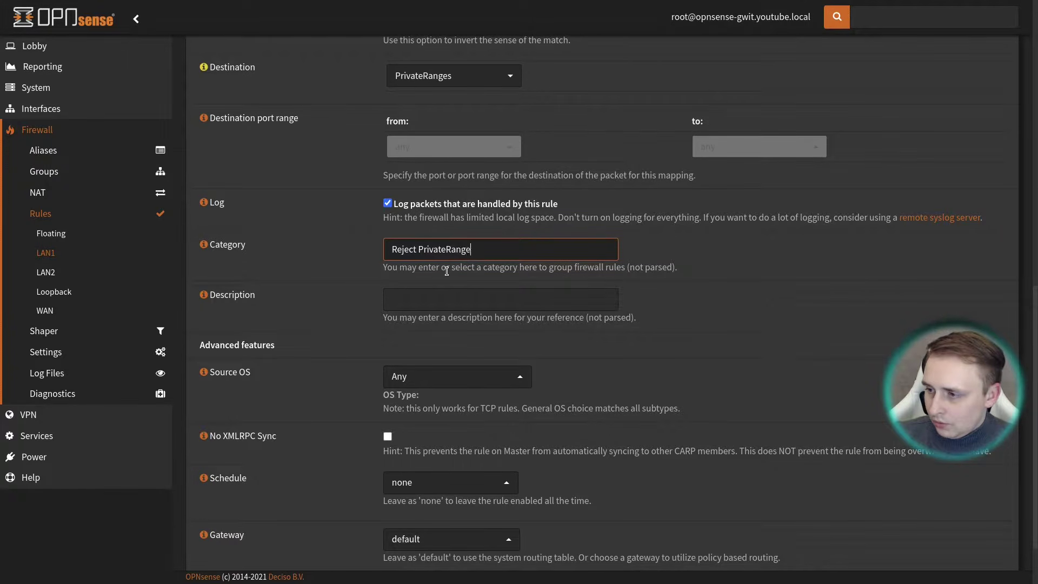
type("s")
key("Tab")
key("ctrl+v")
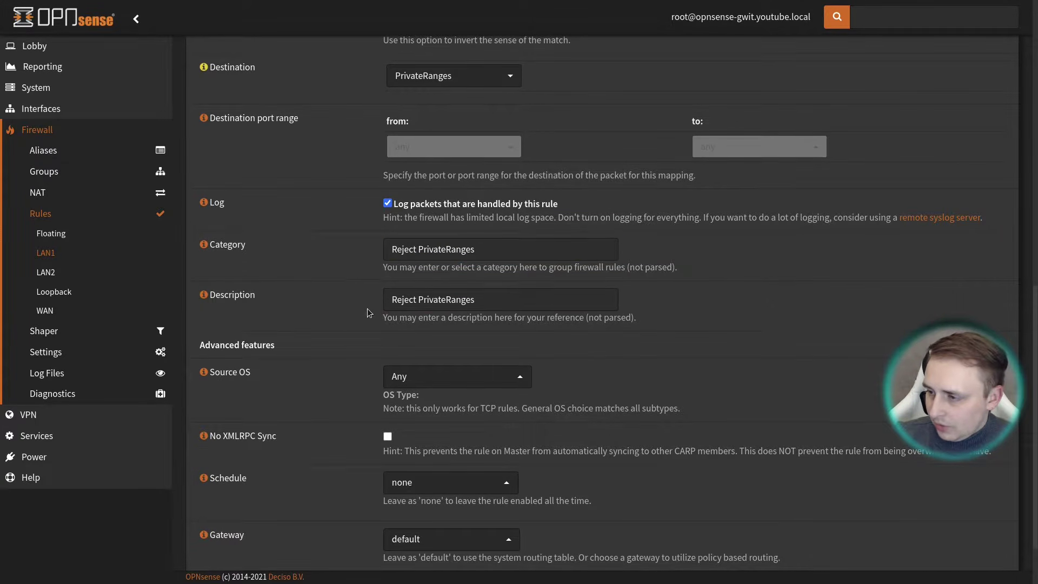
scroll(359, 311, "down", 1)
scroll(359, 316, "down", 2)
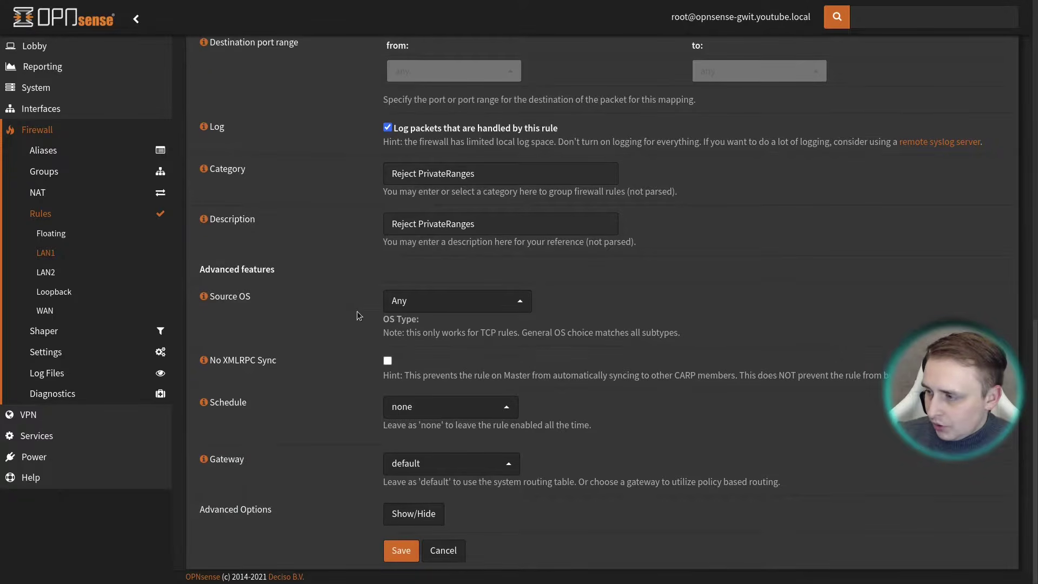
left_click(400, 550)
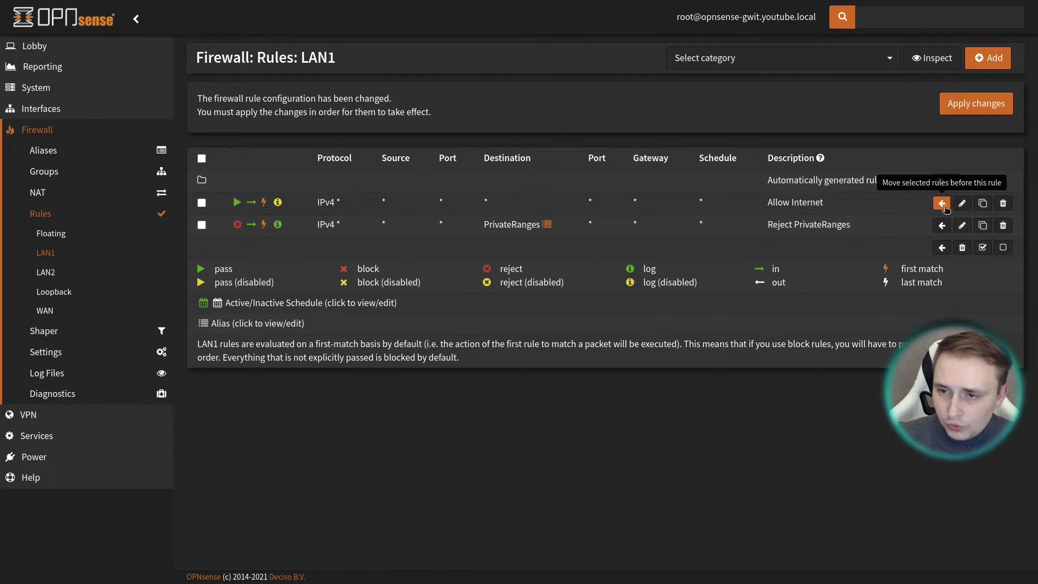
Move the Reject PrivateRanges rule above the Allow Internet rule on LAN1 and apply the changes
left_click(202, 224)
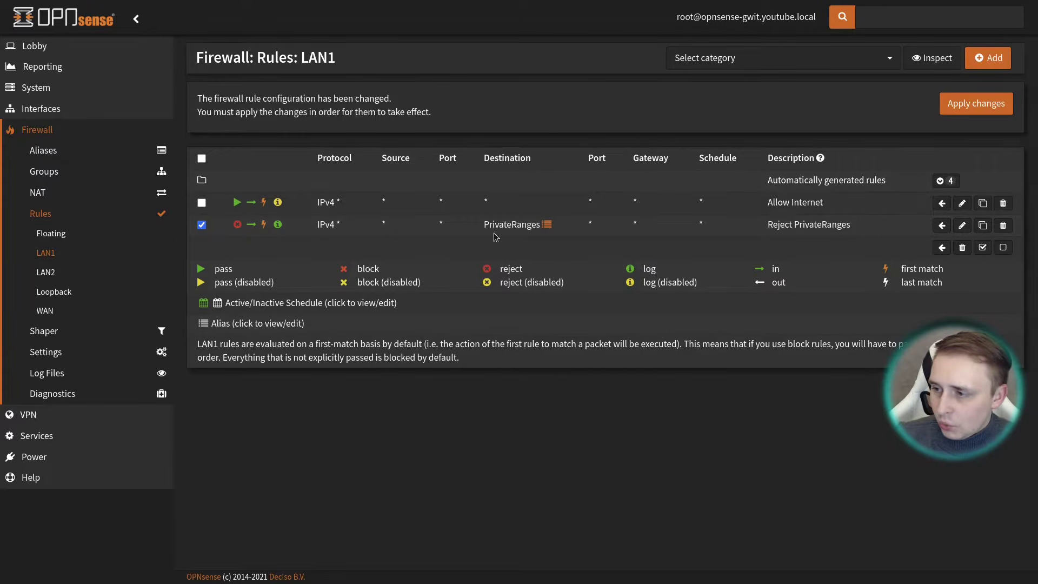
left_click(941, 208)
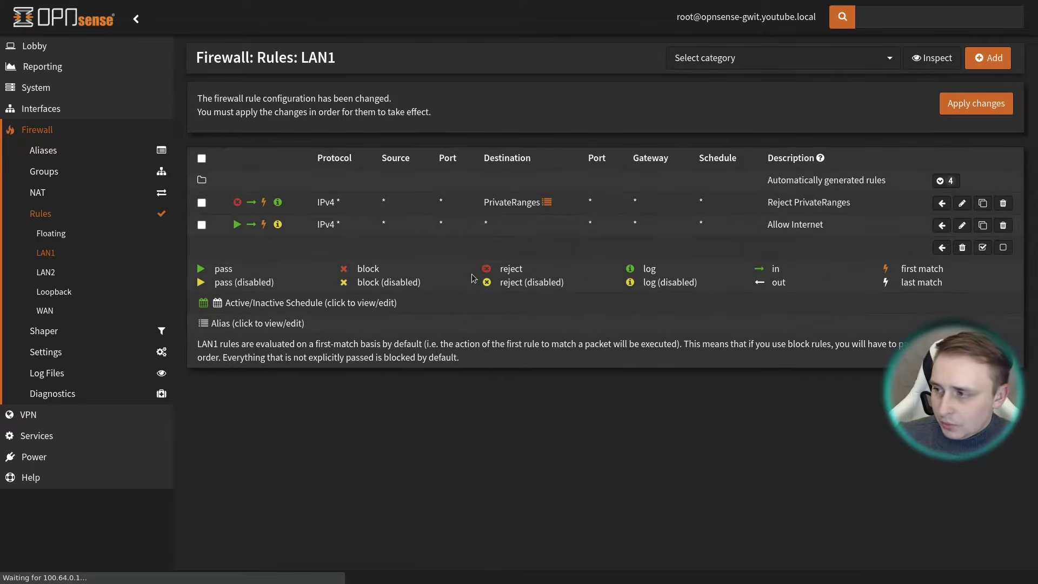
left_click(969, 111)
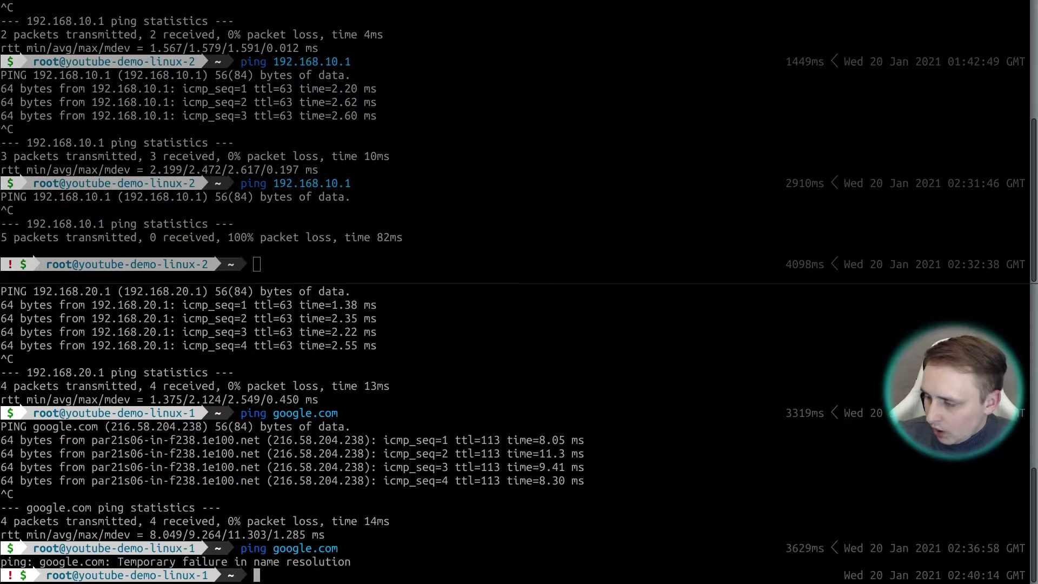
In the terminal, ping 192.168.20.1 from youtube-demo-linux-1 with the reject rule active, and stop after a few packets
type("ping 192.168.20.1")
key("Return")
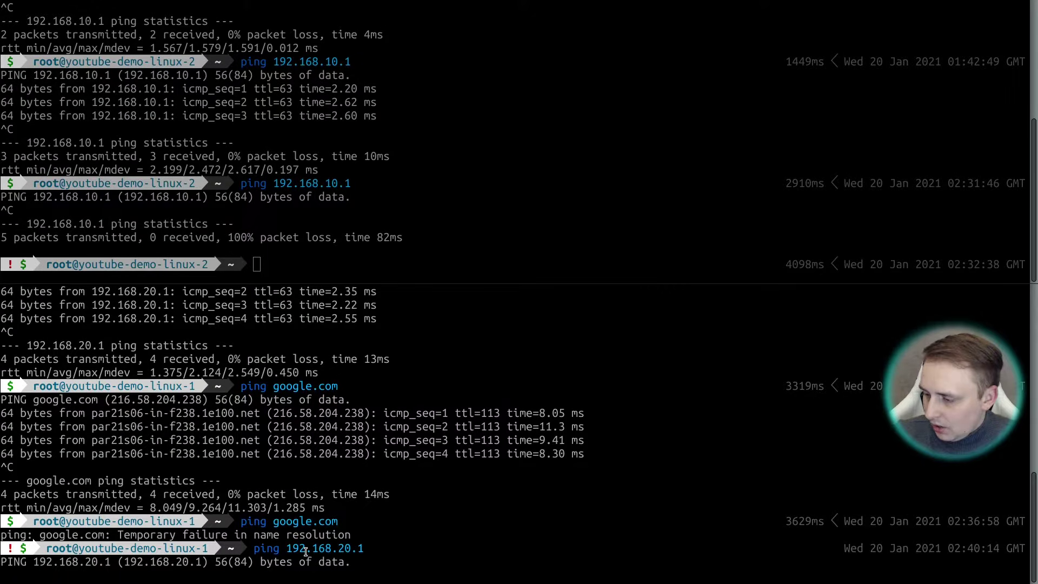
left_click_drag(287, 548, 370, 548)
key("ctrl+c")
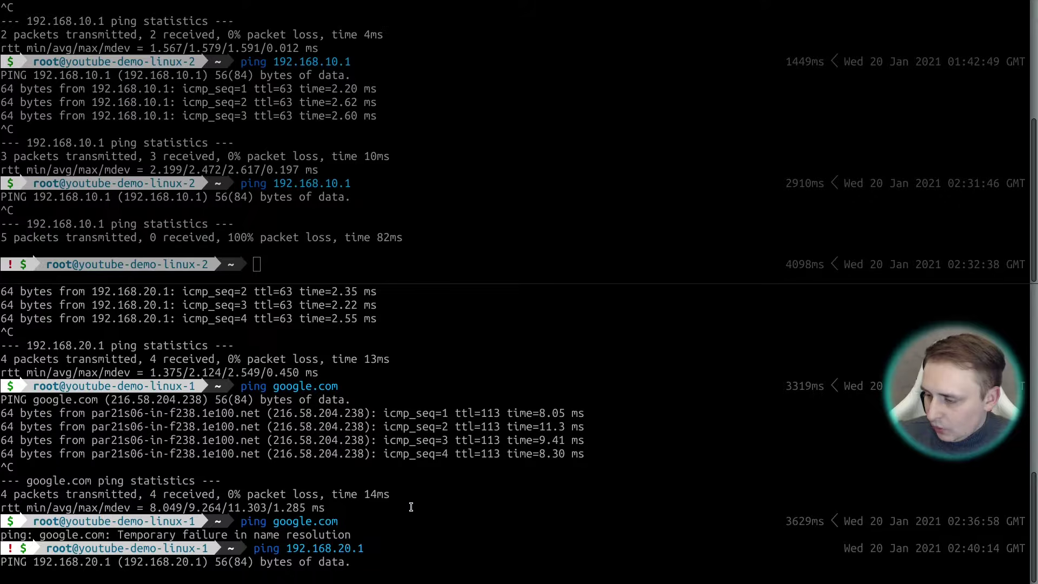
key("ctrl+c")
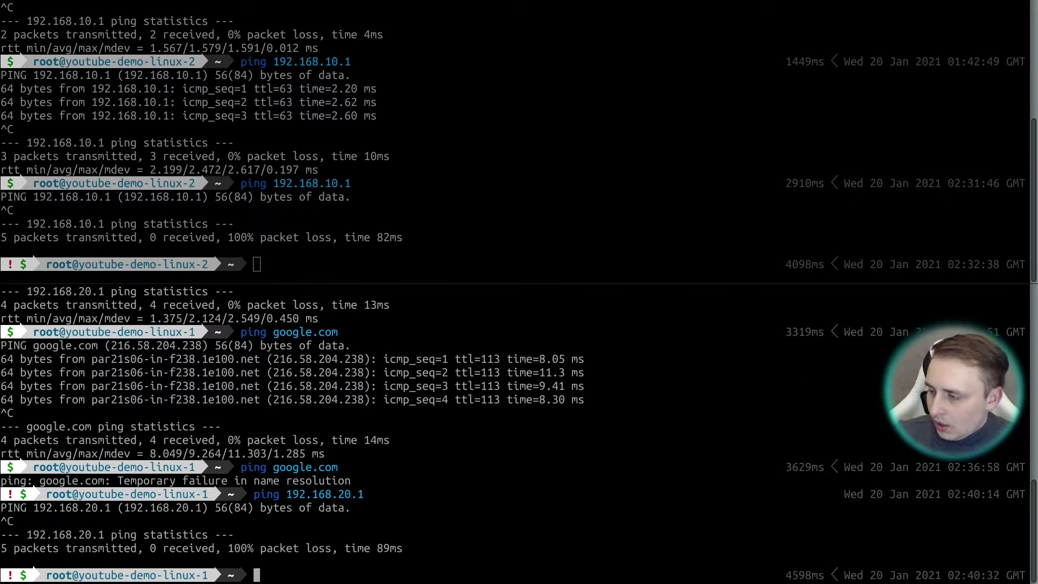
Switch back to OPNsense and view the networks contained in the reject rule's PrivateRanges alias
key("alt+Tab")
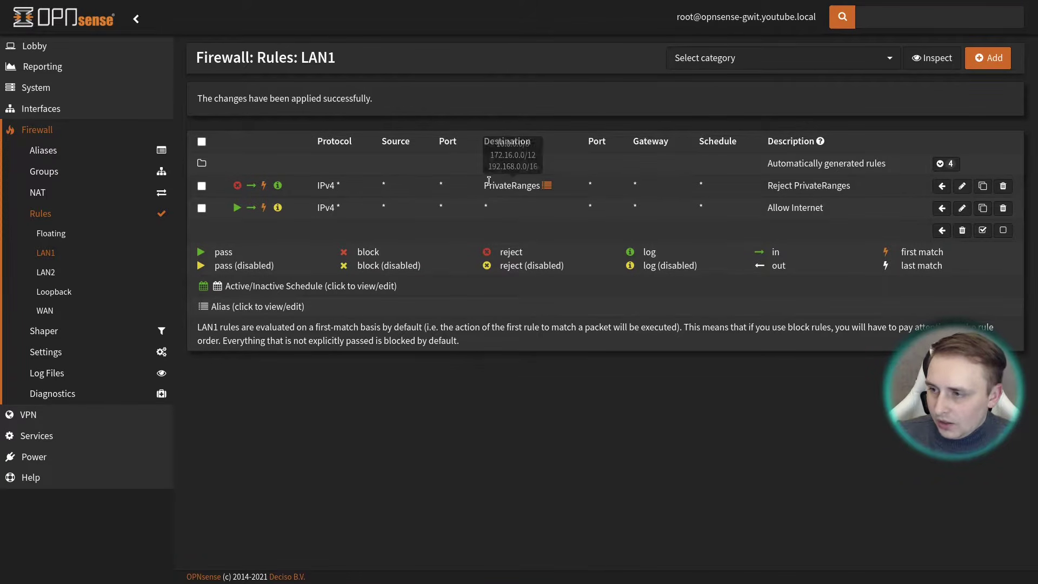
mouse_move(509, 188)
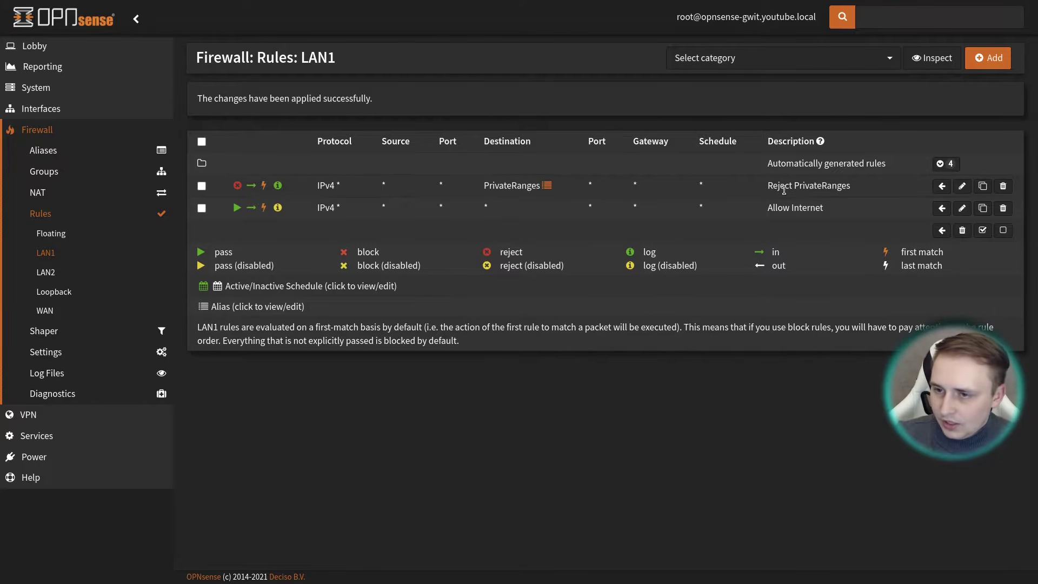
Switch to the terminal, ping 8.8.8.8 from youtube-demo-linux-1 for a few packets, and review the output of the last google.com ping
key("alt+Tab")
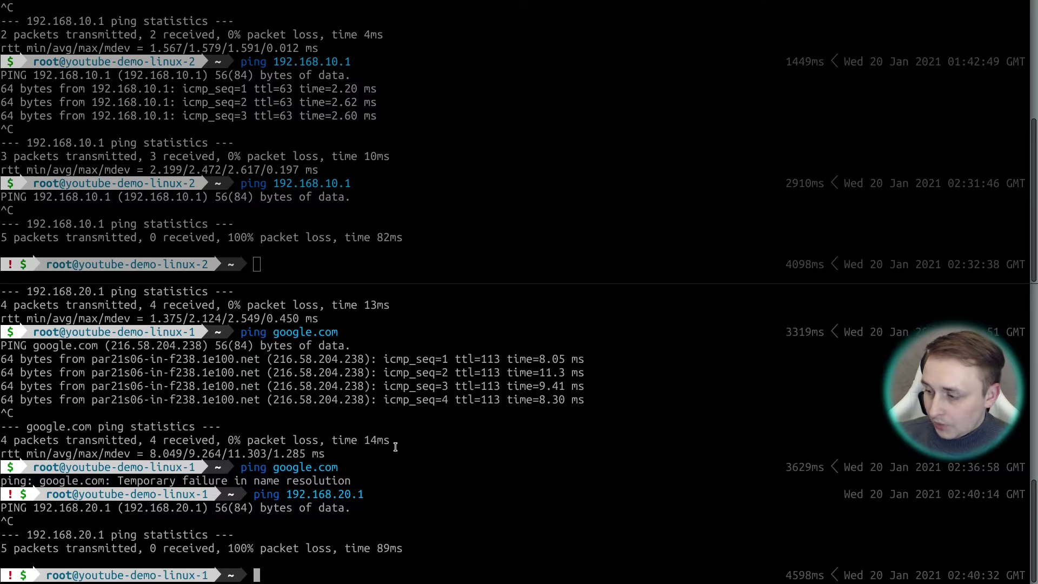
type("ping 8.8.8.8")
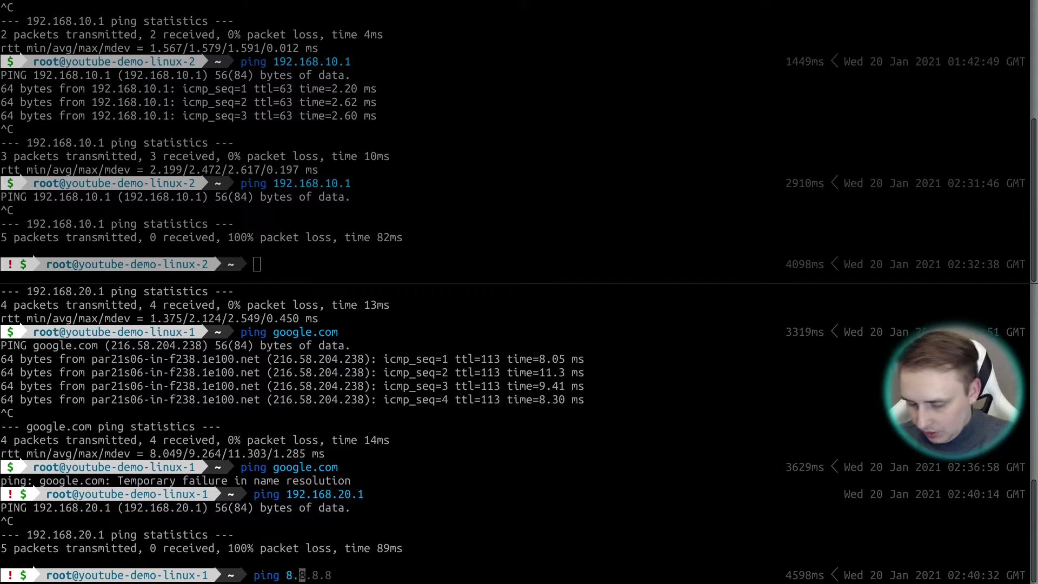
key("Return")
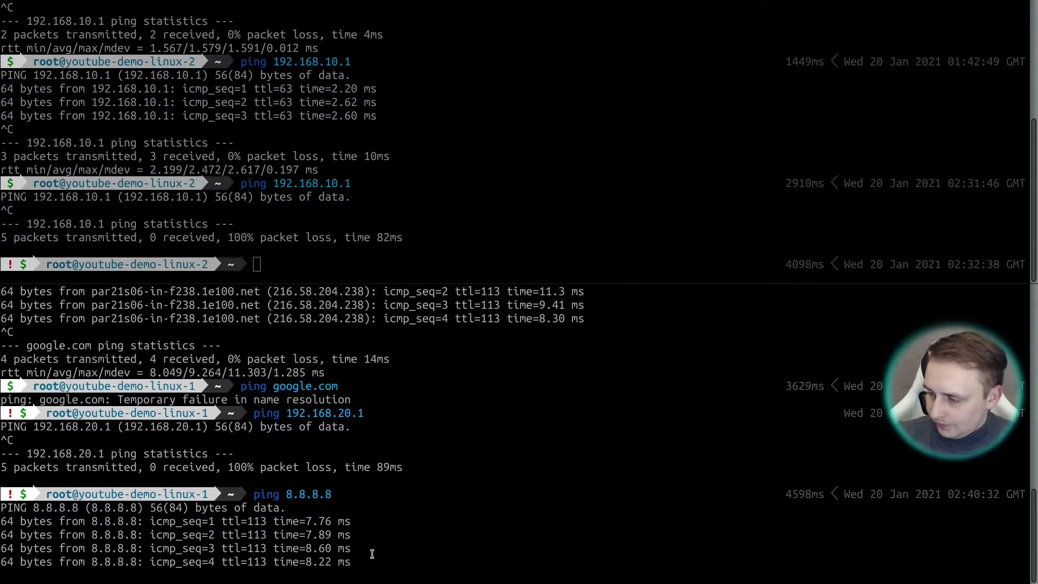
key("ctrl+c")
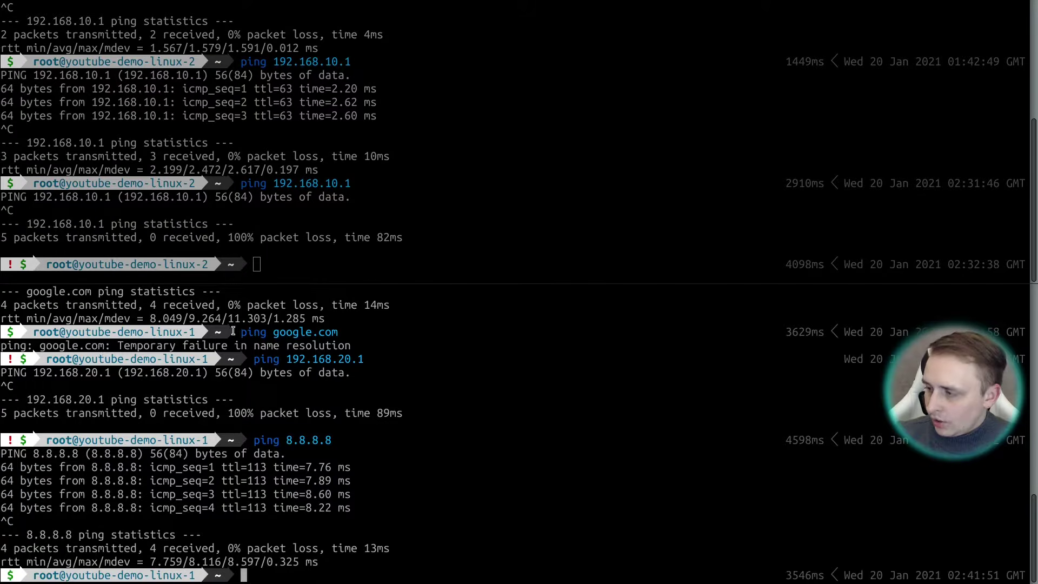
left_click_drag(239, 332, 350, 332)
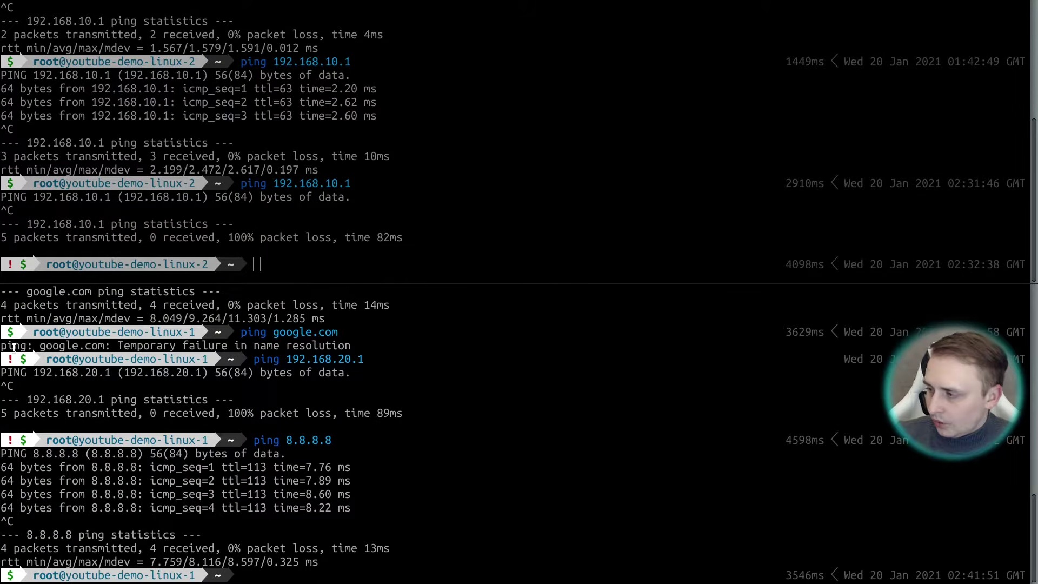
left_click_drag(13, 346, 353, 344)
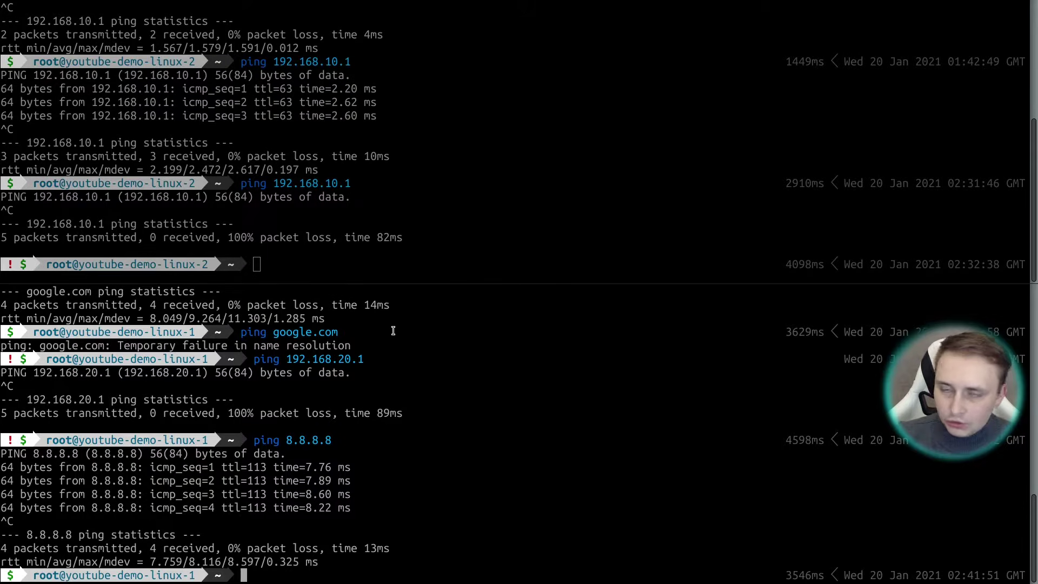
Switch back to OPNsense and start a new LAN1 pass rule with UDP as the protocol
key("alt+Tab")
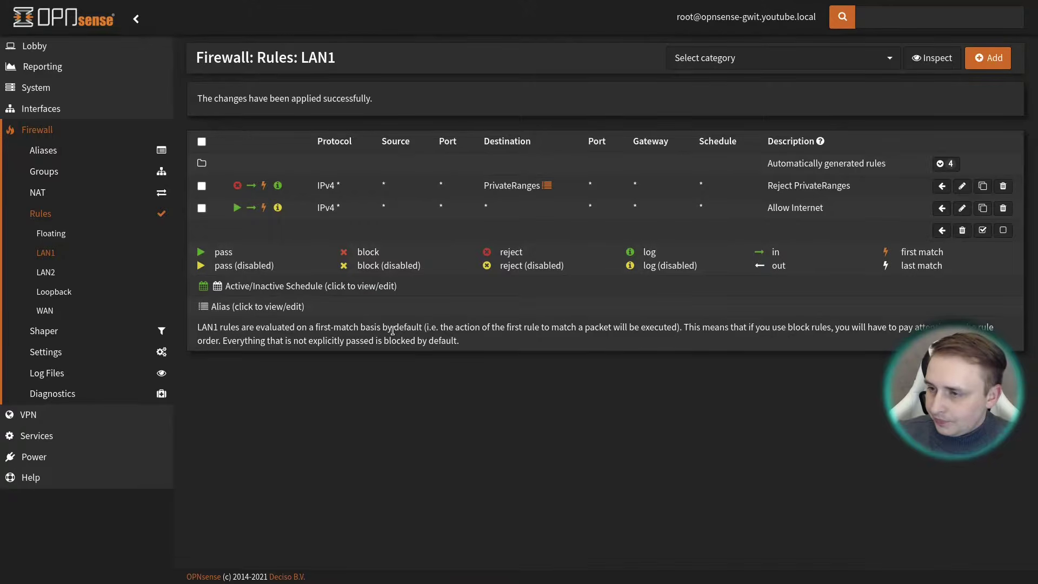
left_click(988, 58)
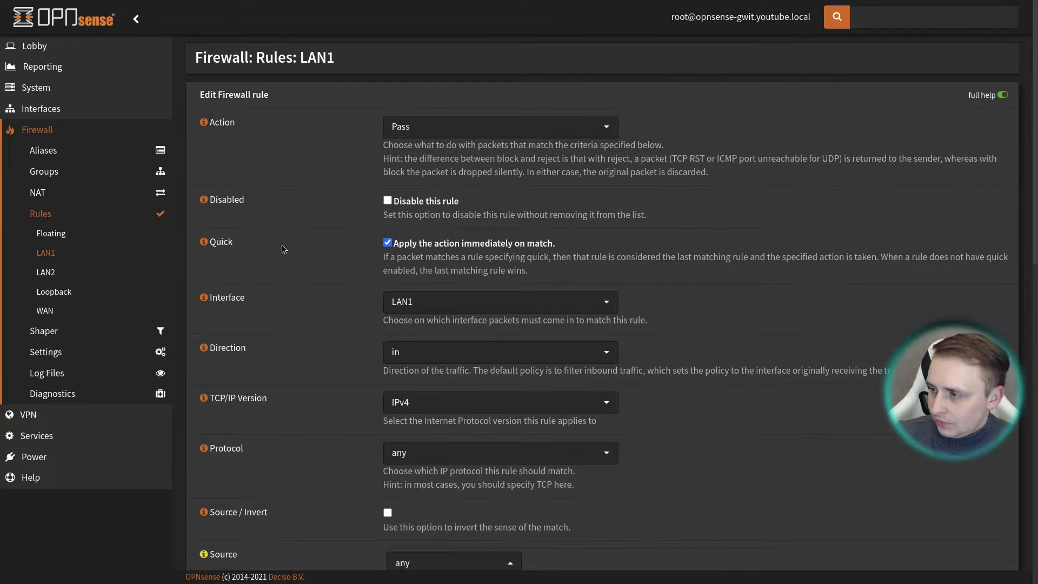
scroll(360, 270, "down", 2)
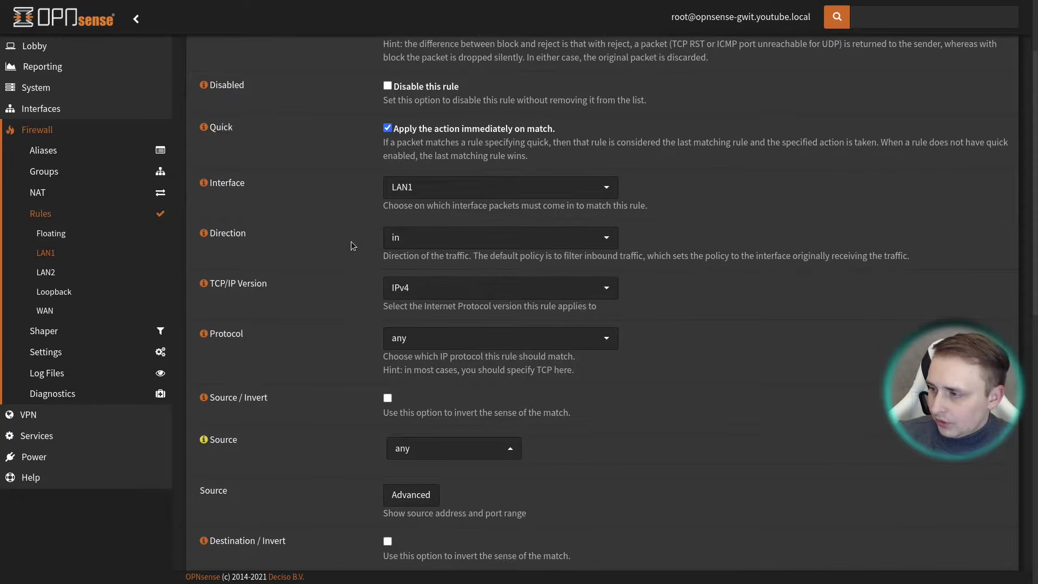
scroll(340, 255, "down", 2)
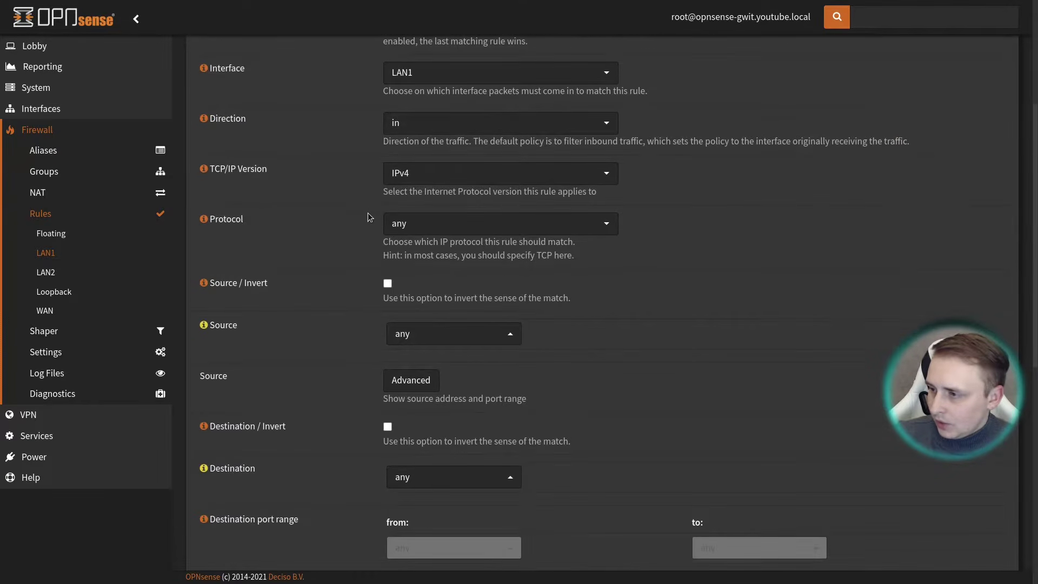
left_click(422, 227)
left_click(421, 313)
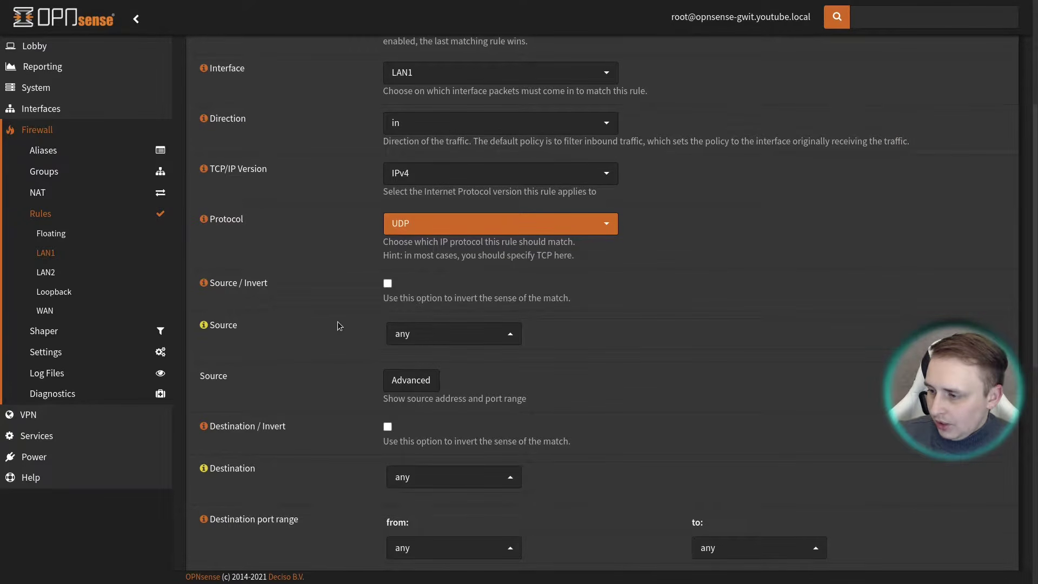
Set the new rule's destination to This Firewall and its destination port range to DNS
scroll(337, 325, "down", 2)
left_click(449, 364)
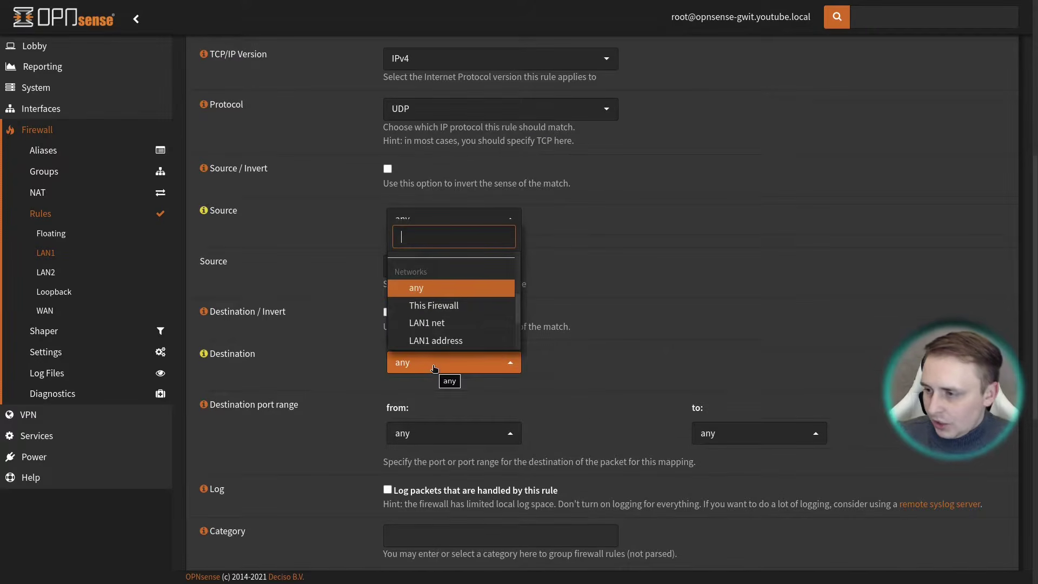
left_click(432, 305)
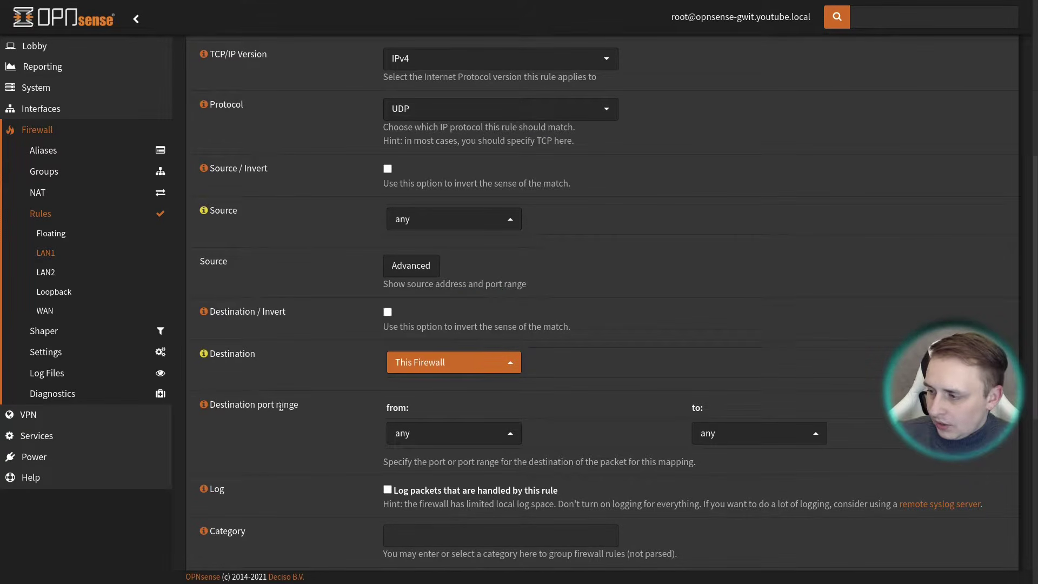
left_click(424, 433)
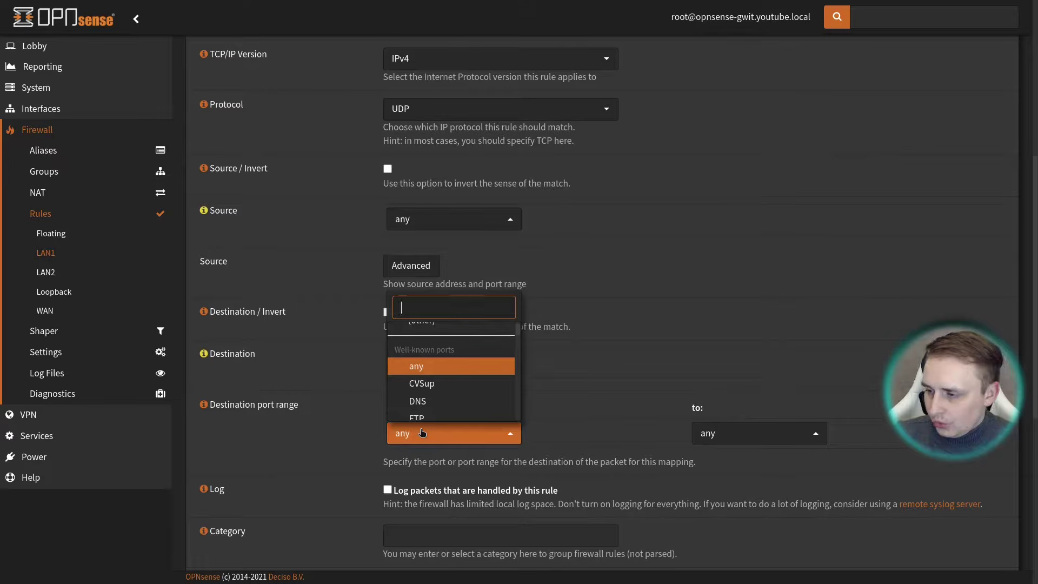
left_click(418, 401)
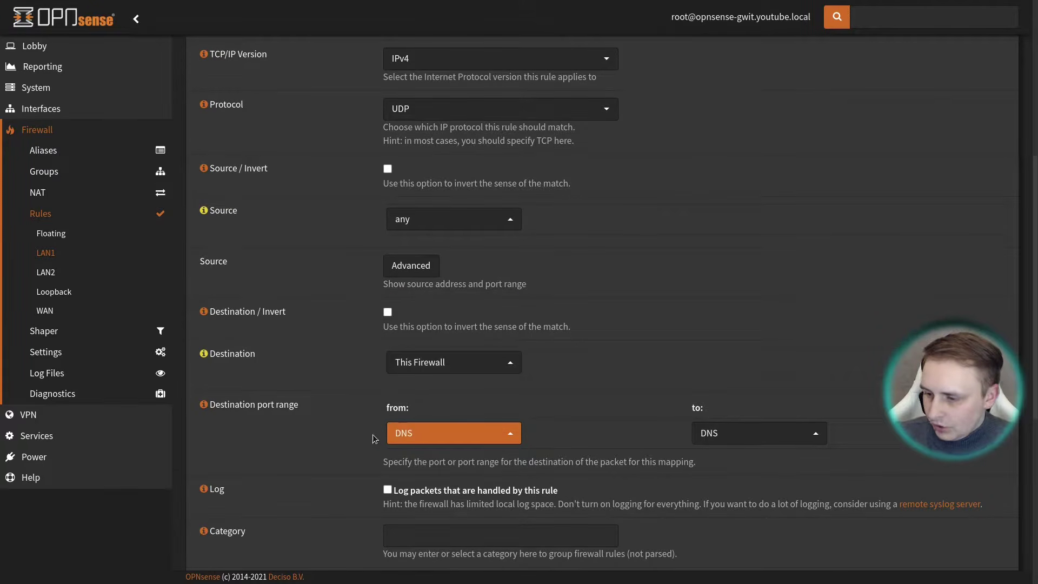
Set the new LAN1 rule's category and description to "Allow DNS", then save the rule and apply the changes
scroll(405, 324, "down", 6)
left_click(440, 223)
left_click(440, 184)
type("Al")
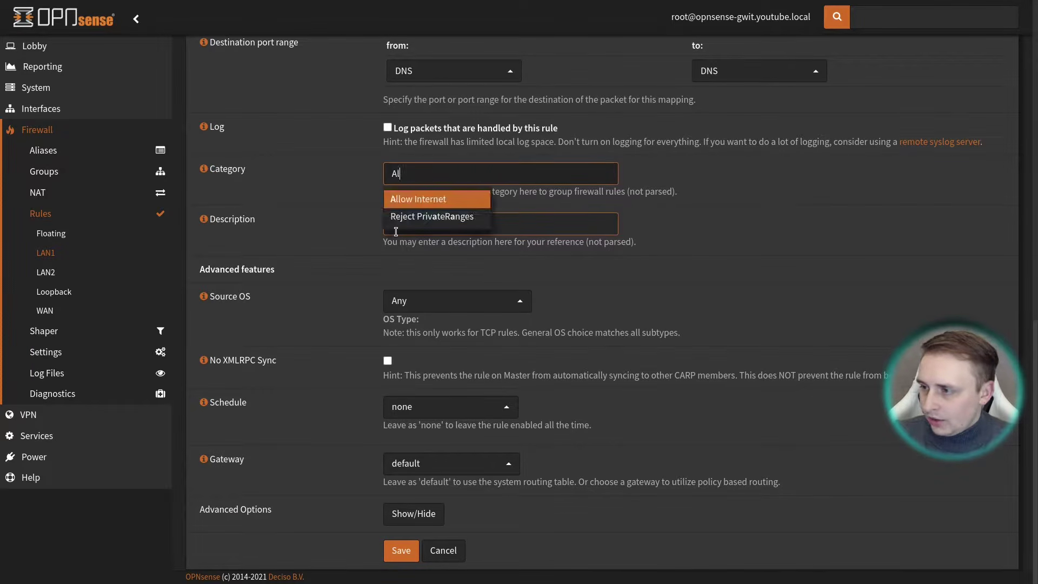
type("low DNS")
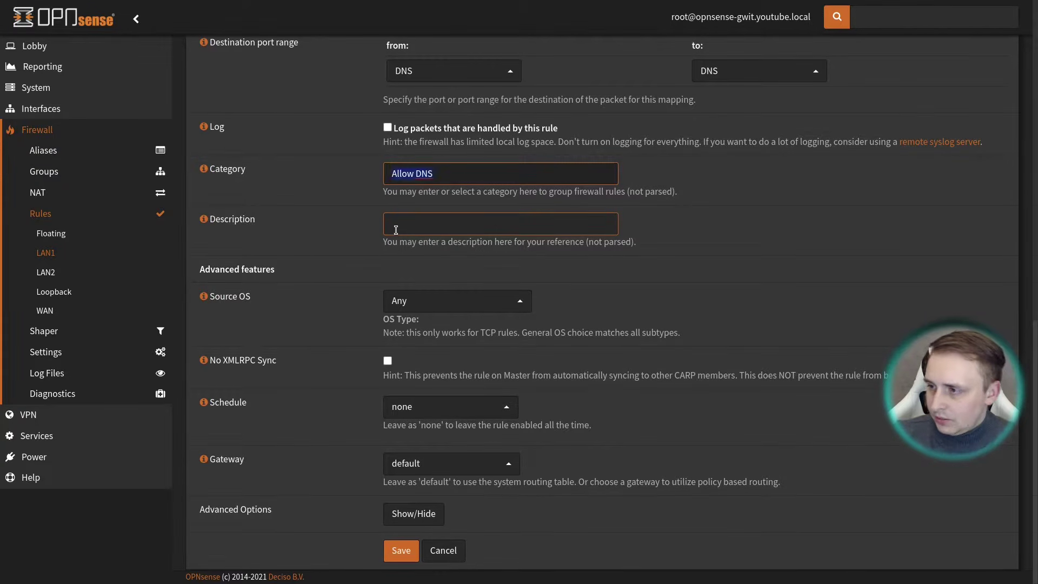
left_click(396, 230)
key("ctrl+v")
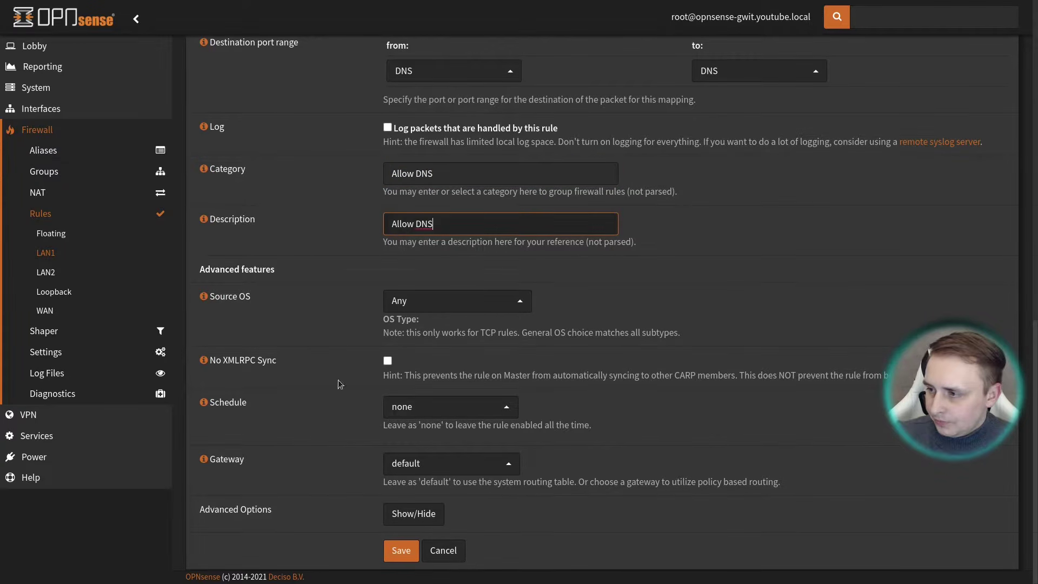
left_click(401, 551)
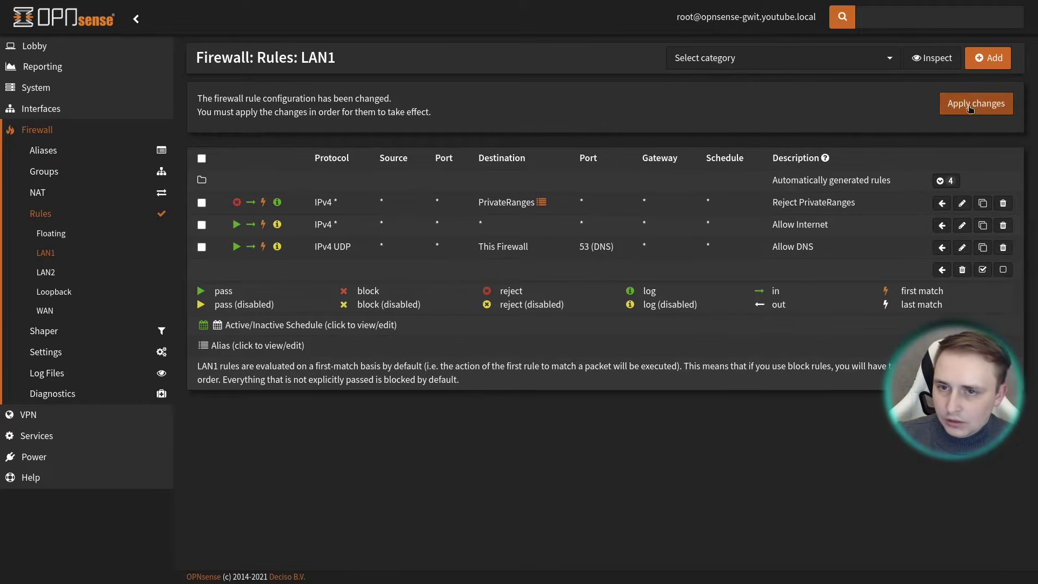
left_click(971, 108)
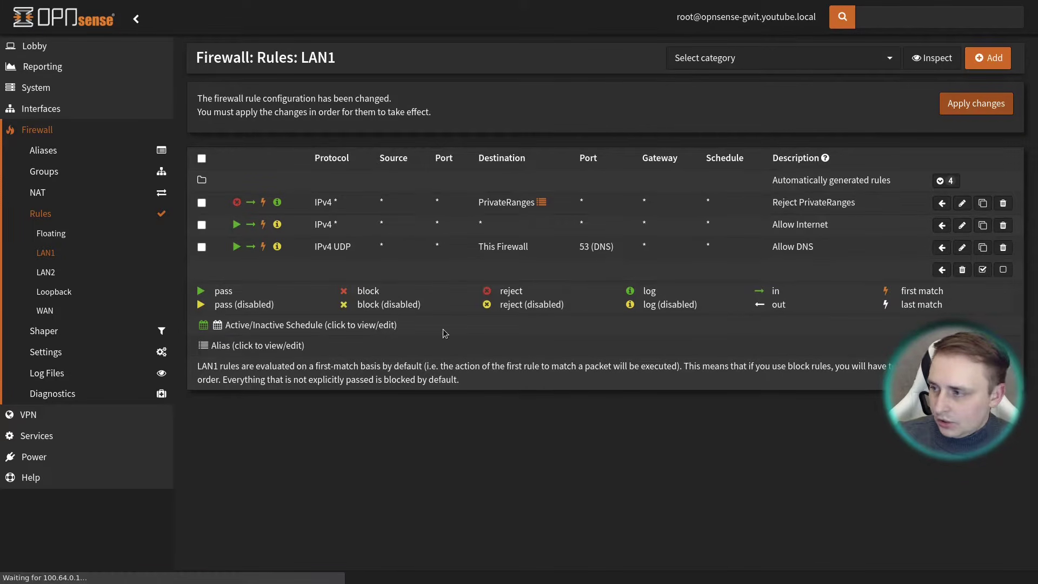
Move the Allow DNS rule above the Reject PrivateRanges rule on LAN1 and apply the changes
left_click(202, 232)
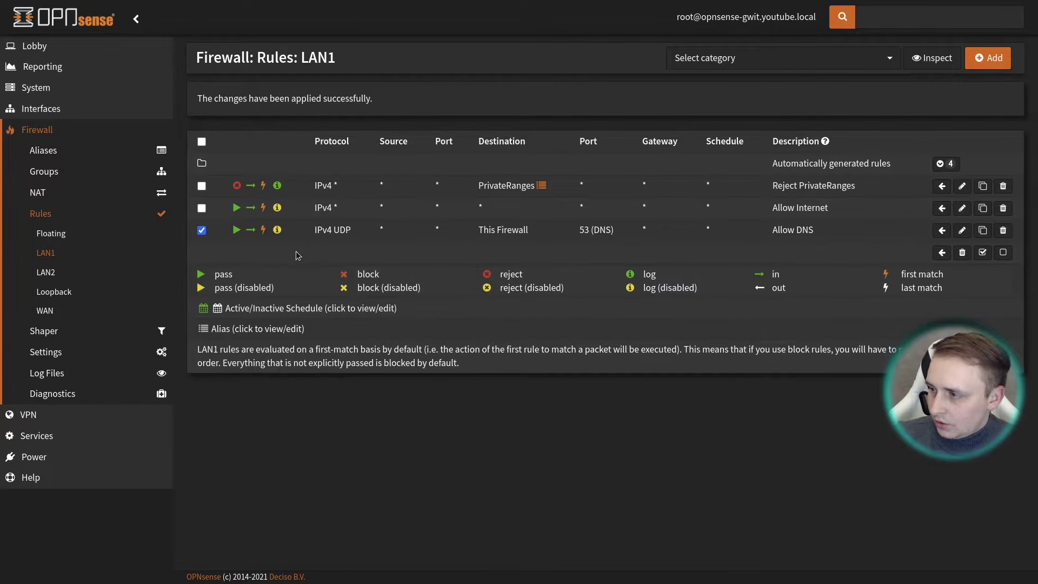
left_click(942, 186)
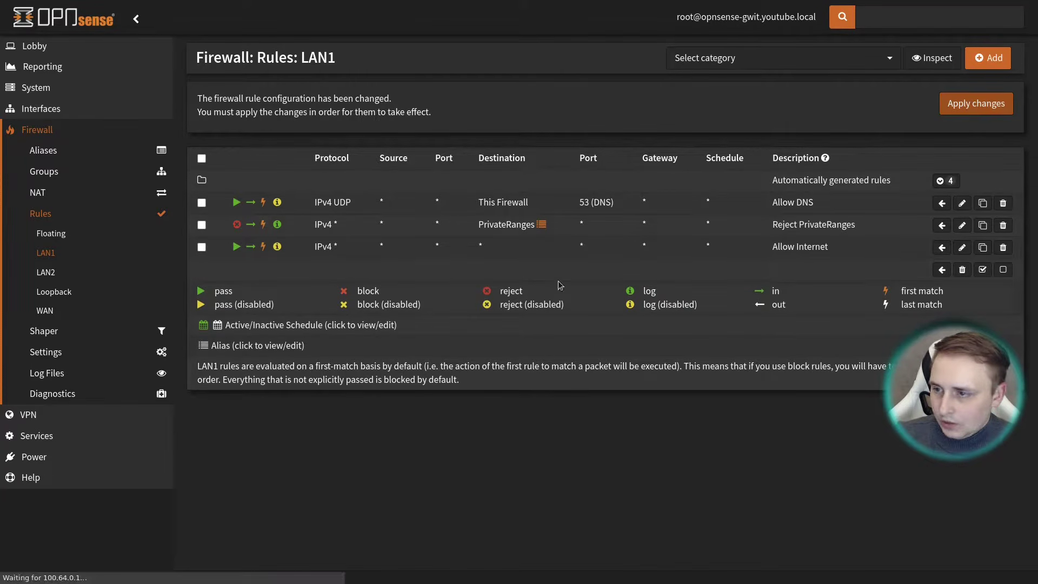
Switch to the terminal and ping 8.8.8.8 from youtube-demo-linux-1 for a few packets
key("alt+Tab")
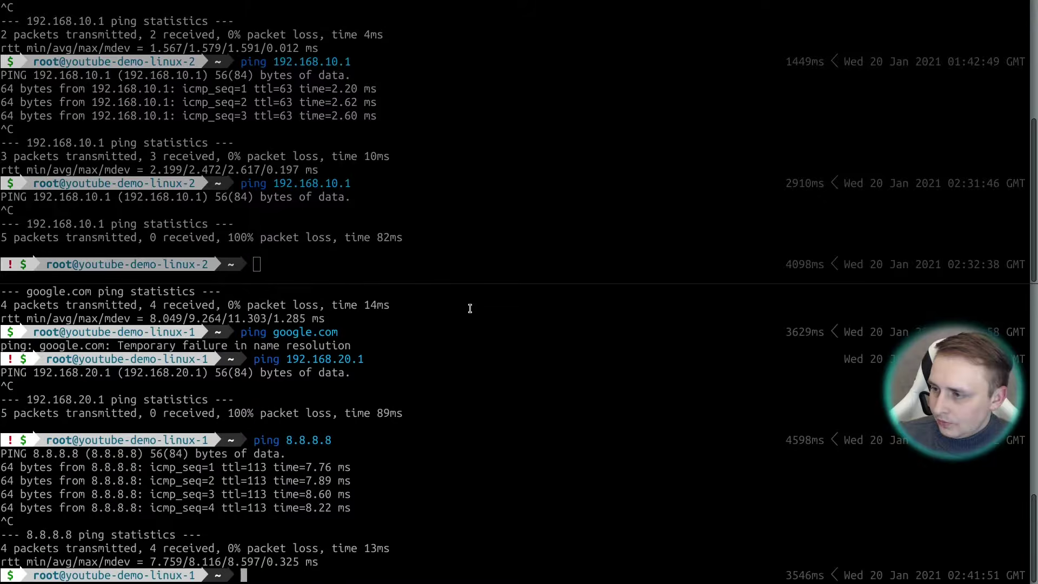
key("Up")
key("Up")
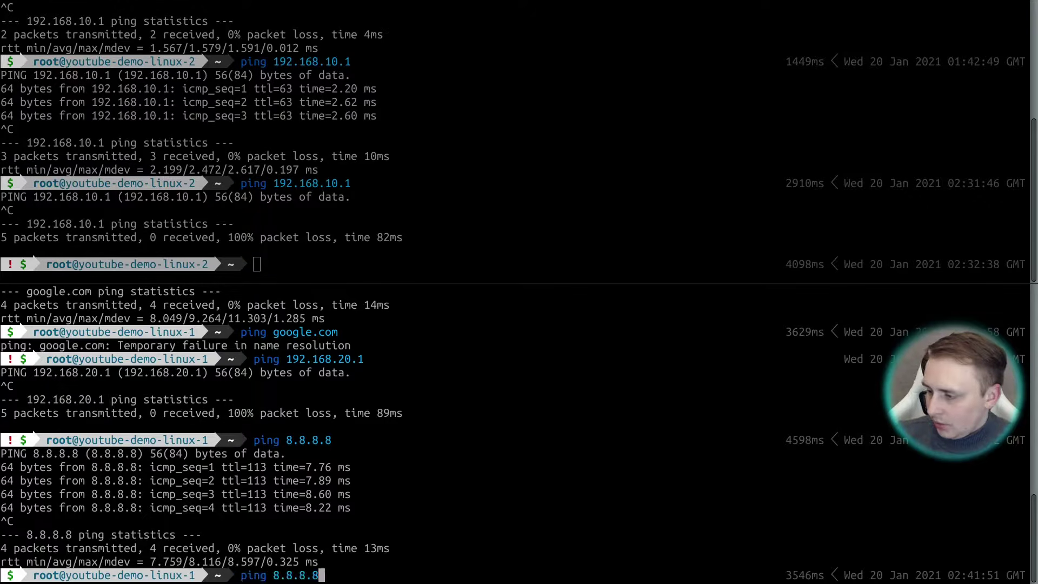
key("Down")
key("Return")
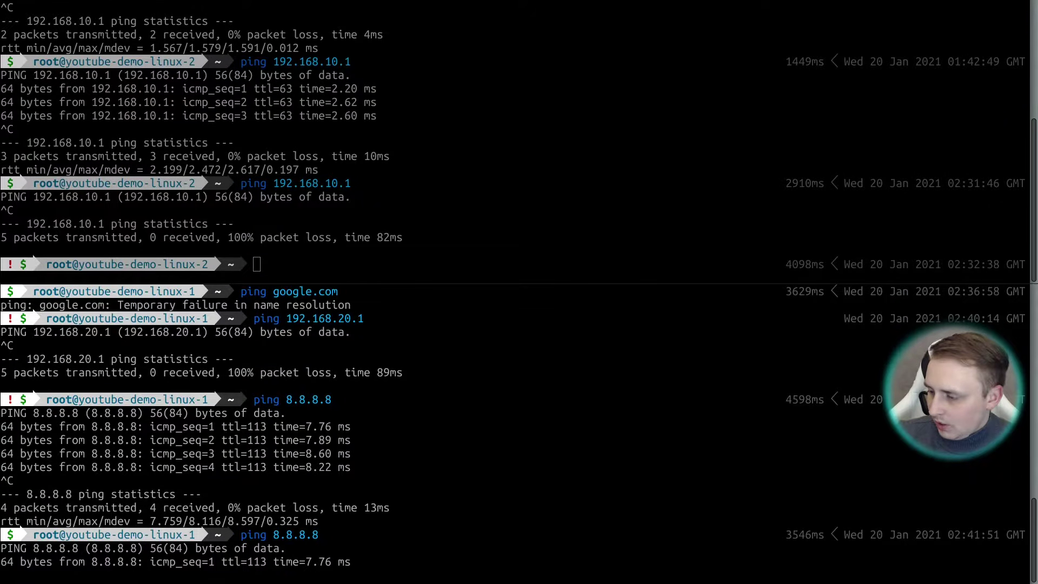
key("ctrl+c")
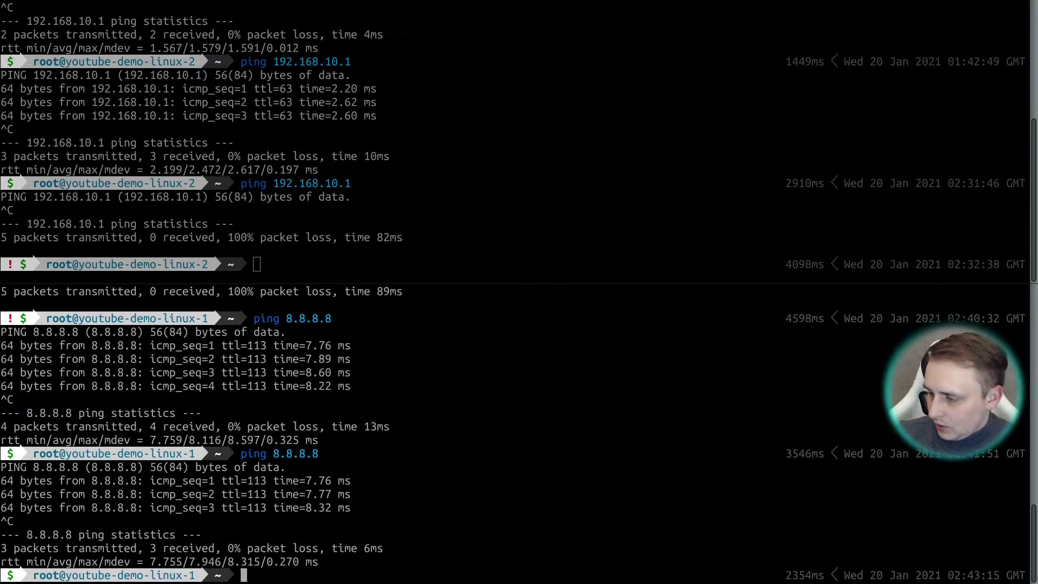
Ping google.com from youtube-demo-linux-1, review the replies, and stop after a few packets
key("Up")
key("Up")
key("Up")
key("Return")
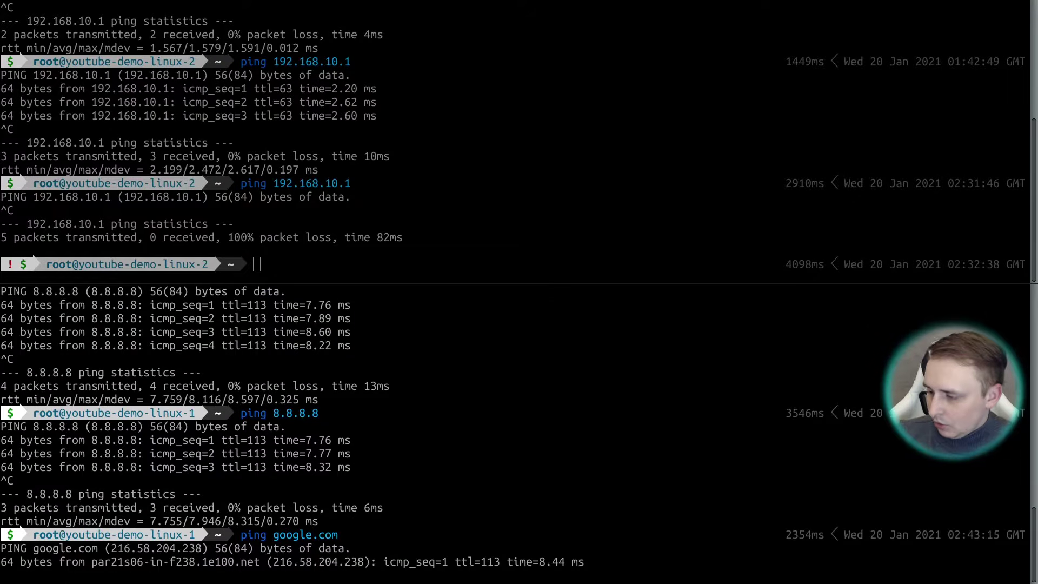
left_click_drag(2, 536, 654, 558)
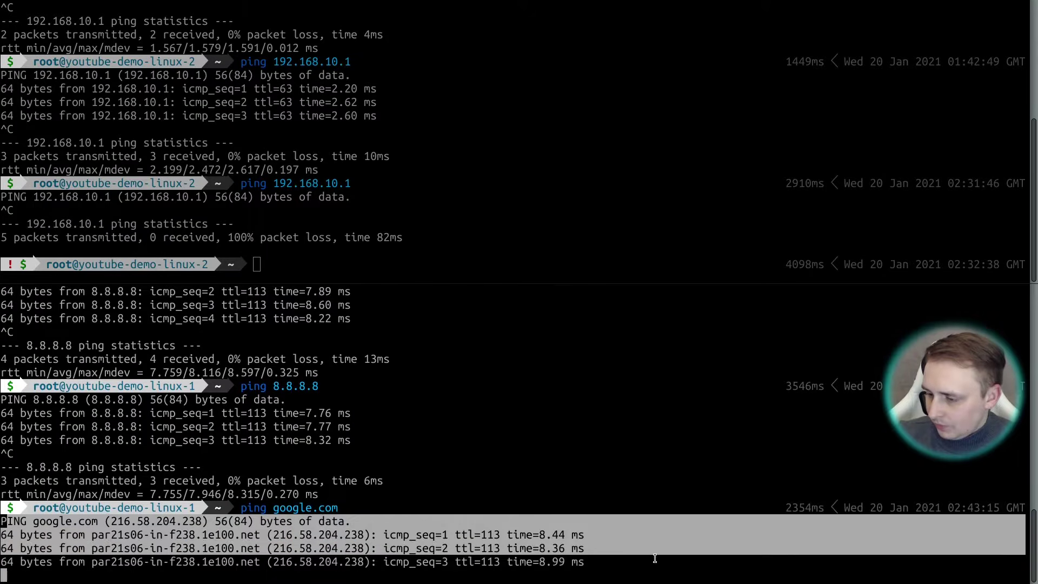
left_click(607, 527)
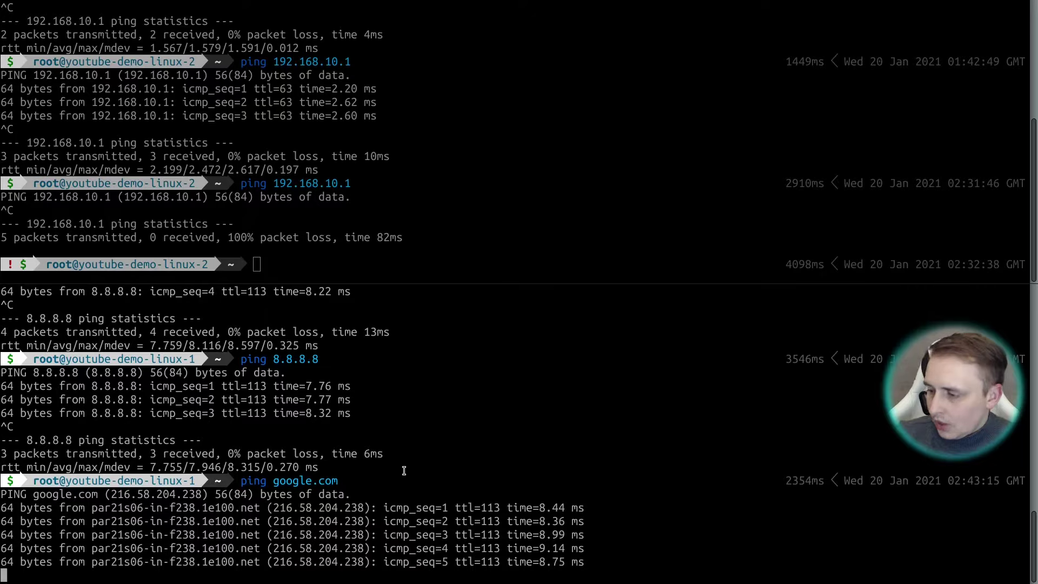
key("ctrl+c")
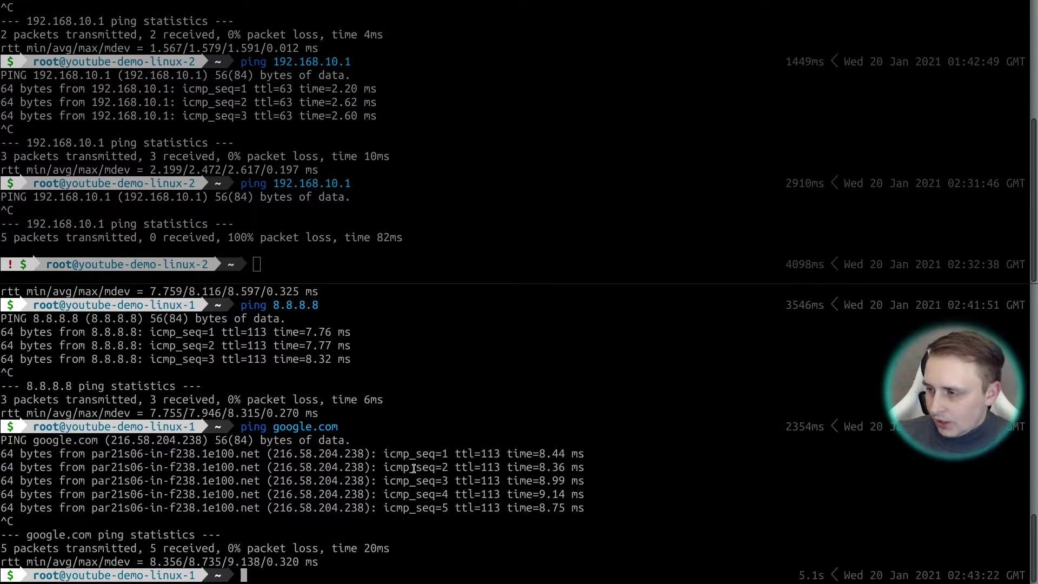
Ping 192.168.20.1 from youtube-demo-linux-1, review the output, and stop the ping
type("ping 192.168.20.1")
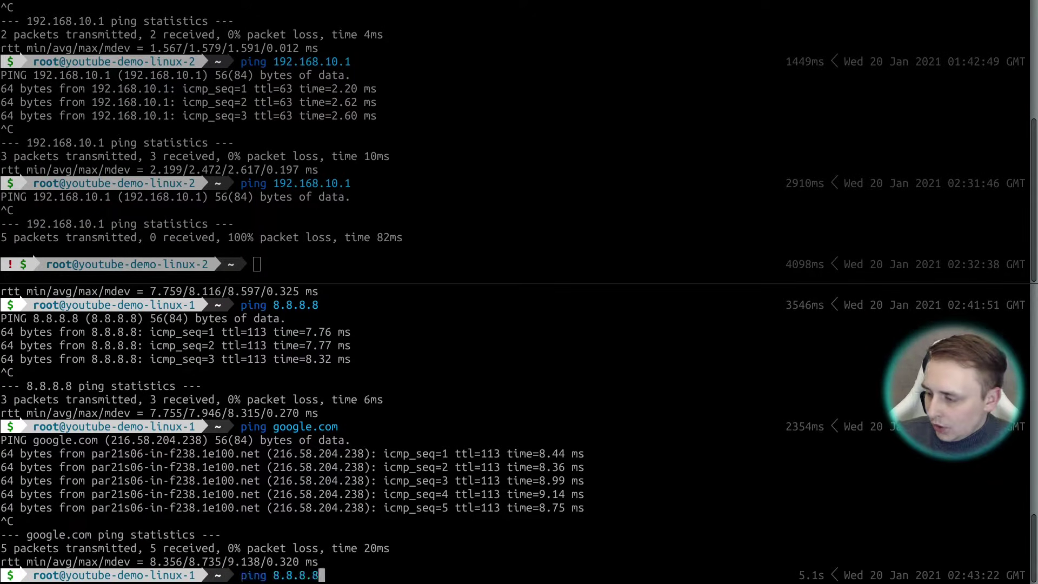
key("Return")
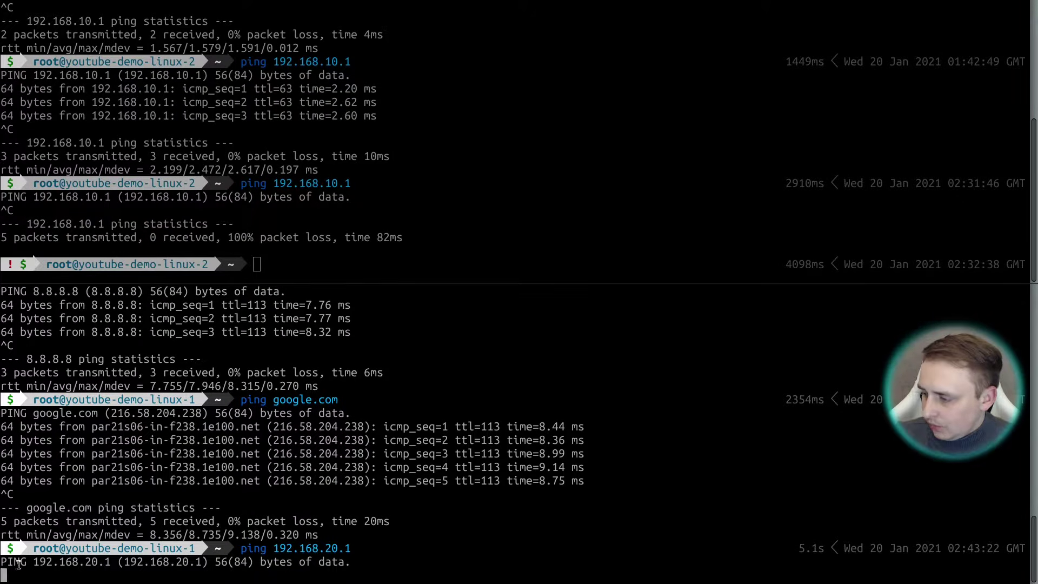
left_click_drag(16, 562, 352, 562)
left_click(422, 504)
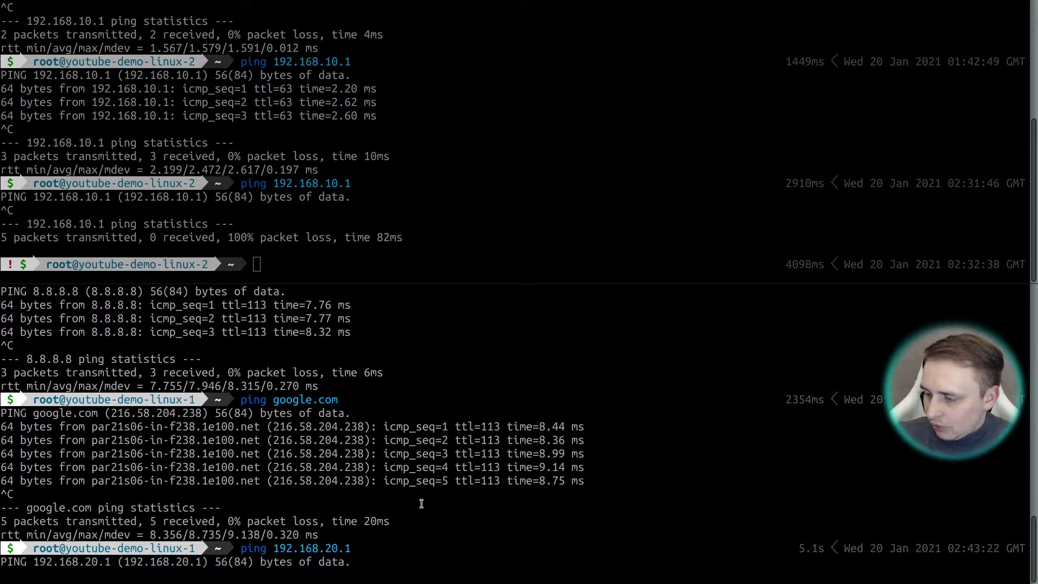
key("ctrl+c")
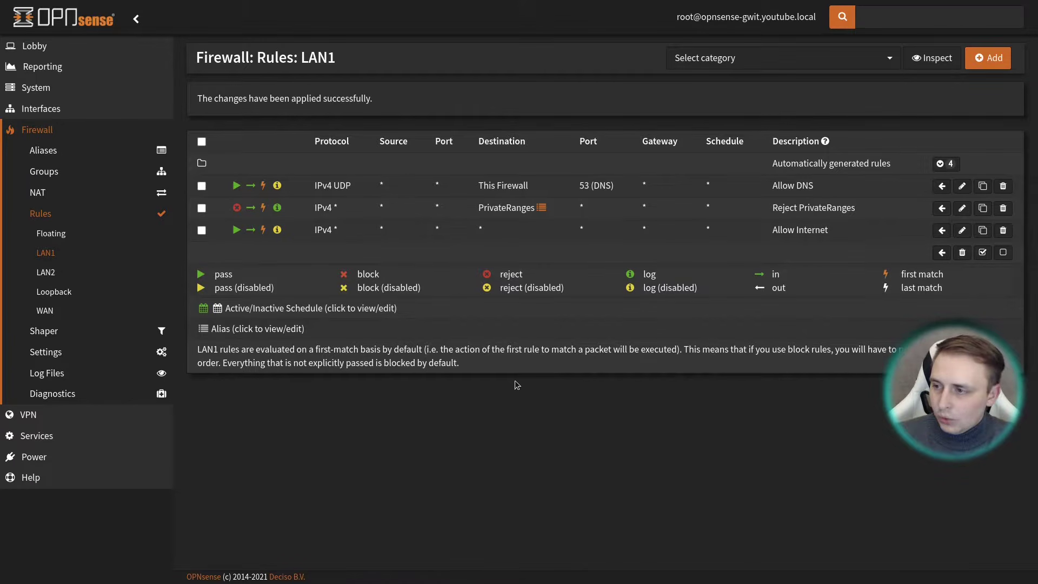
Switch back to OPNsense and start a new LAN1 pass rule with ICMP as the protocol
left_click(987, 58)
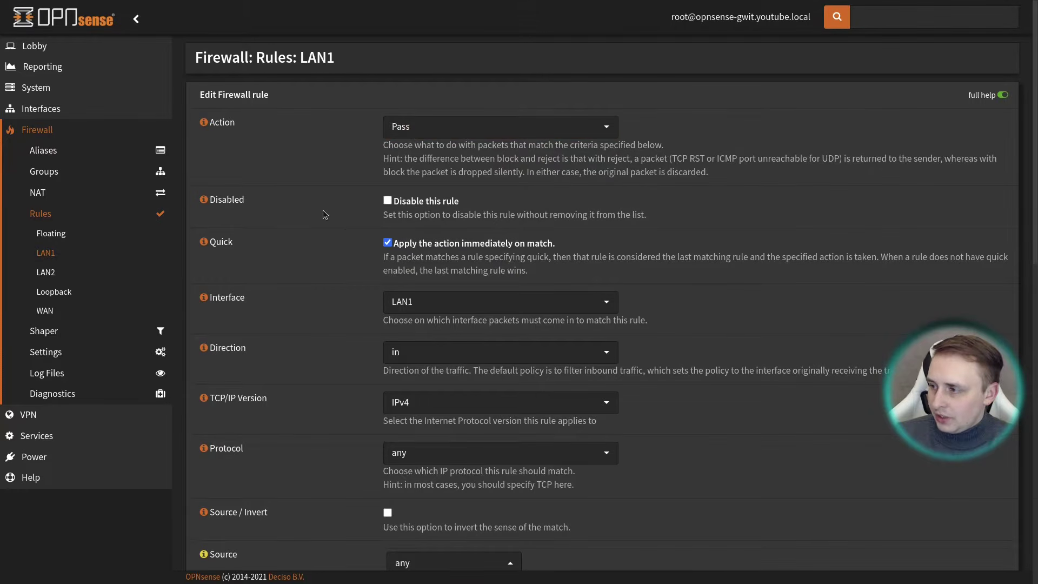
scroll(370, 266, "down", 2)
scroll(362, 252, "down", 2)
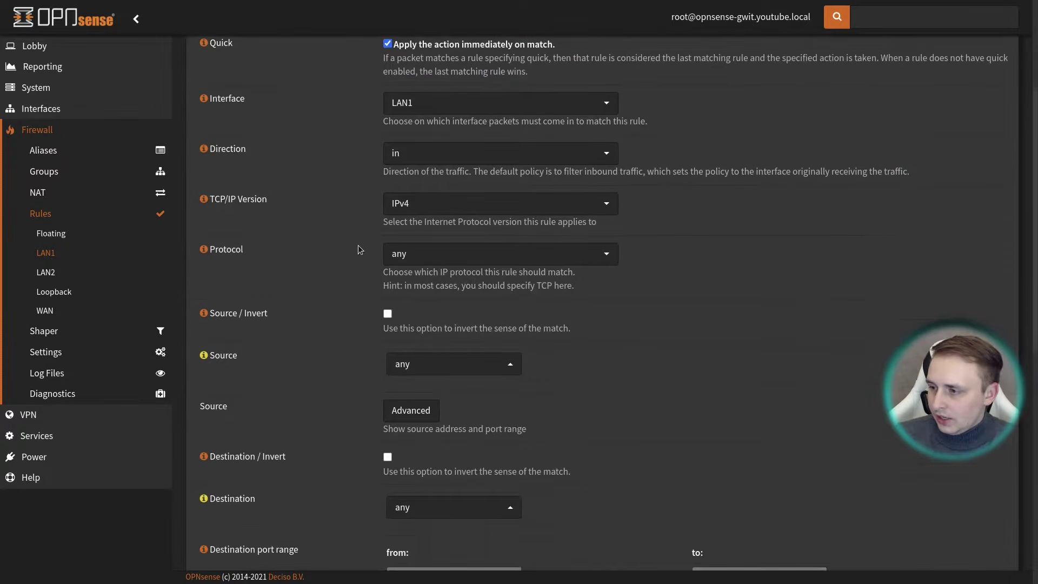
left_click(433, 252)
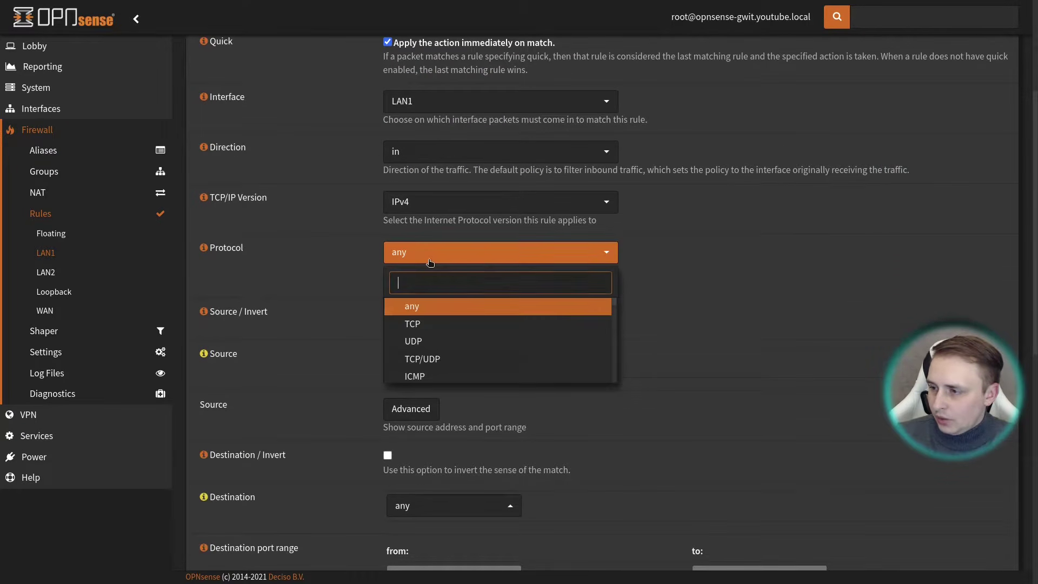
left_click(449, 377)
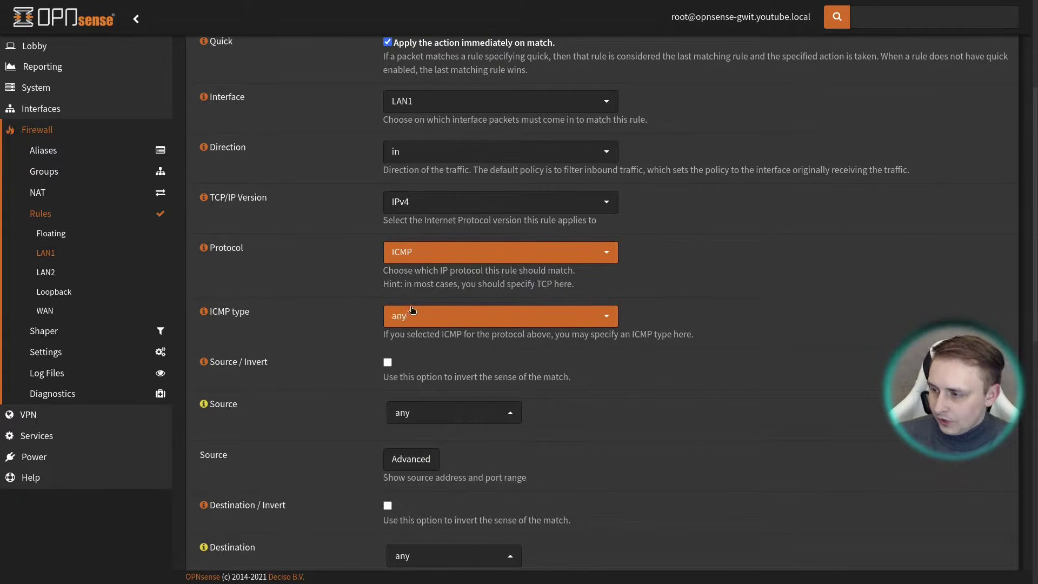
Set the new ICMP rule's destination to This Firewall and enable logging of packets handled by it
scroll(355, 347, "down", 5)
left_click(449, 269)
left_click(433, 366)
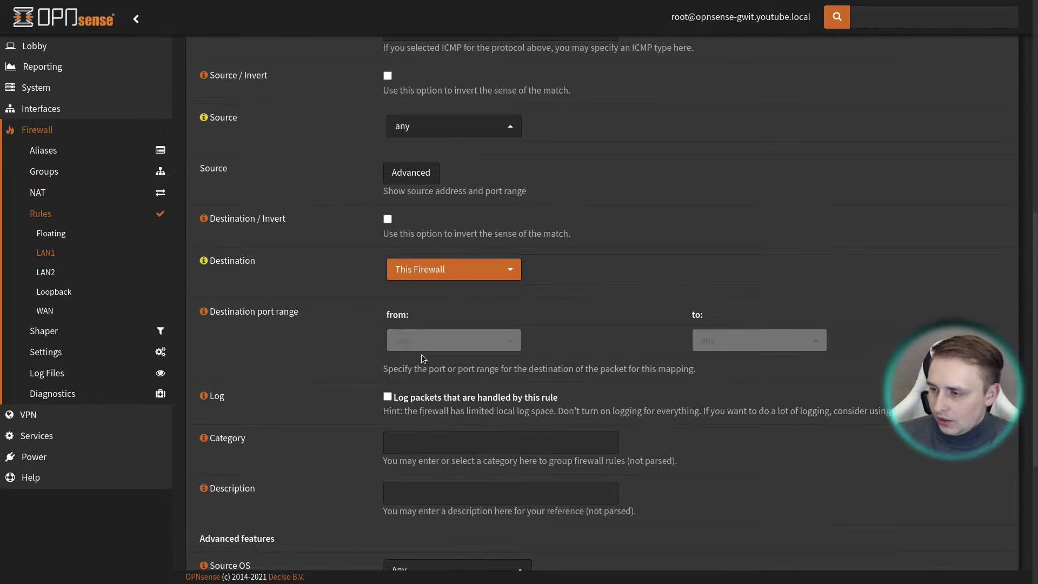
scroll(358, 277, "down", 3)
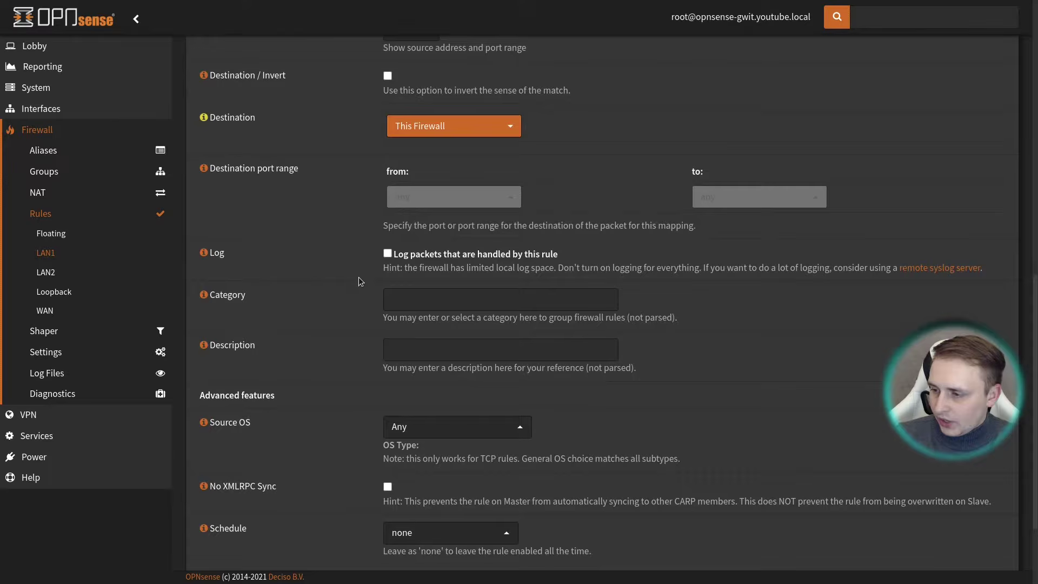
left_click(387, 254)
Set the ICMP rule's category to "Allow Ping" and description to "Allow Ping to this Firewall", then save the rule
scroll(404, 237, "down", 1)
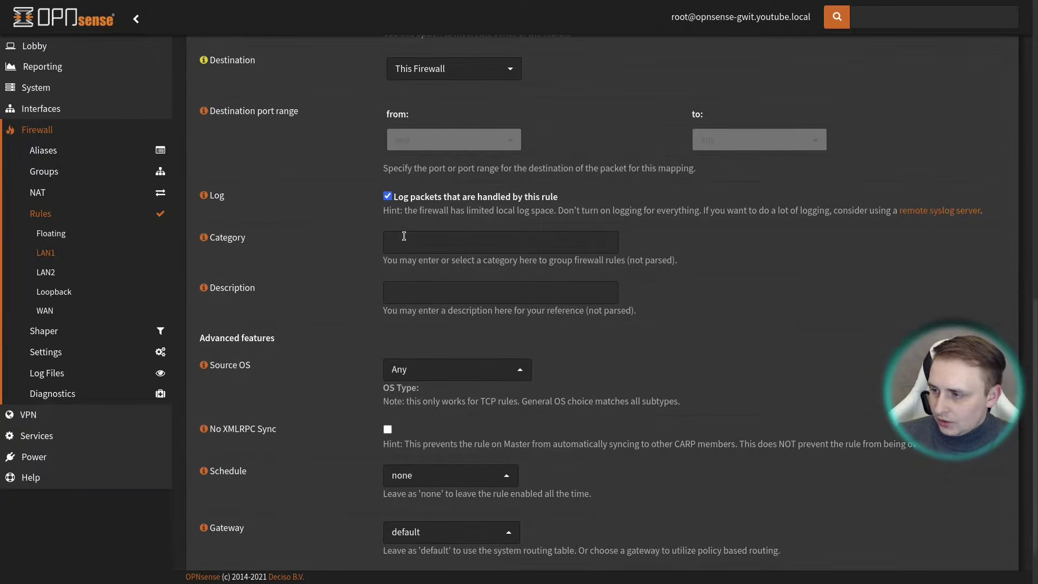
left_click(404, 238)
type("All")
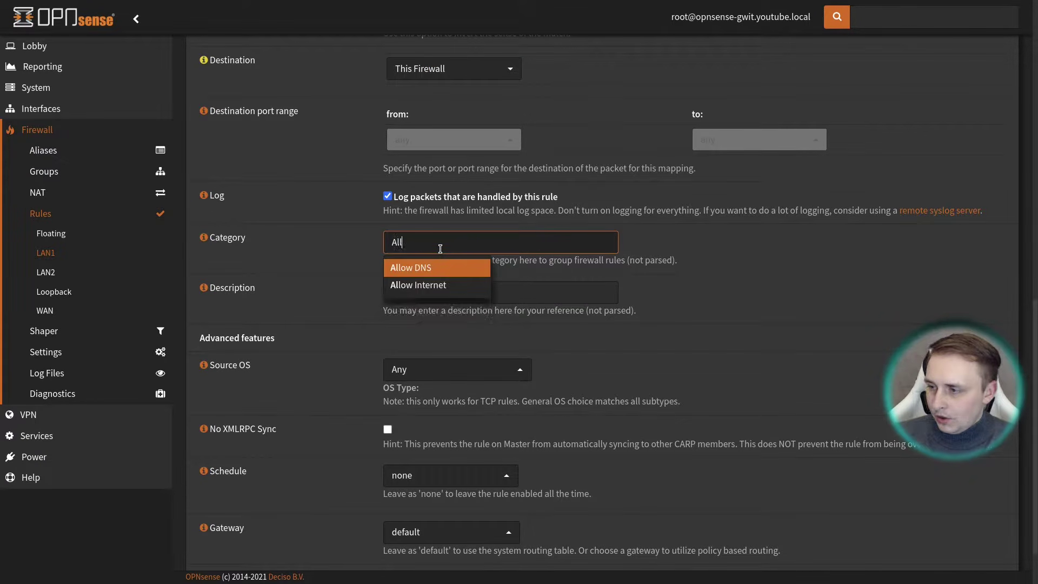
type("ow P")
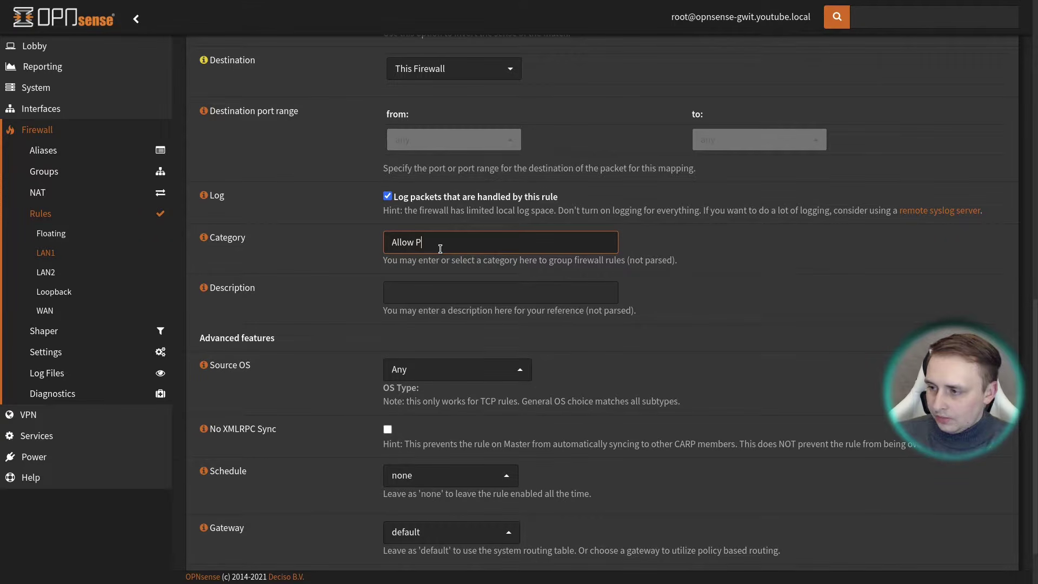
type("ing")
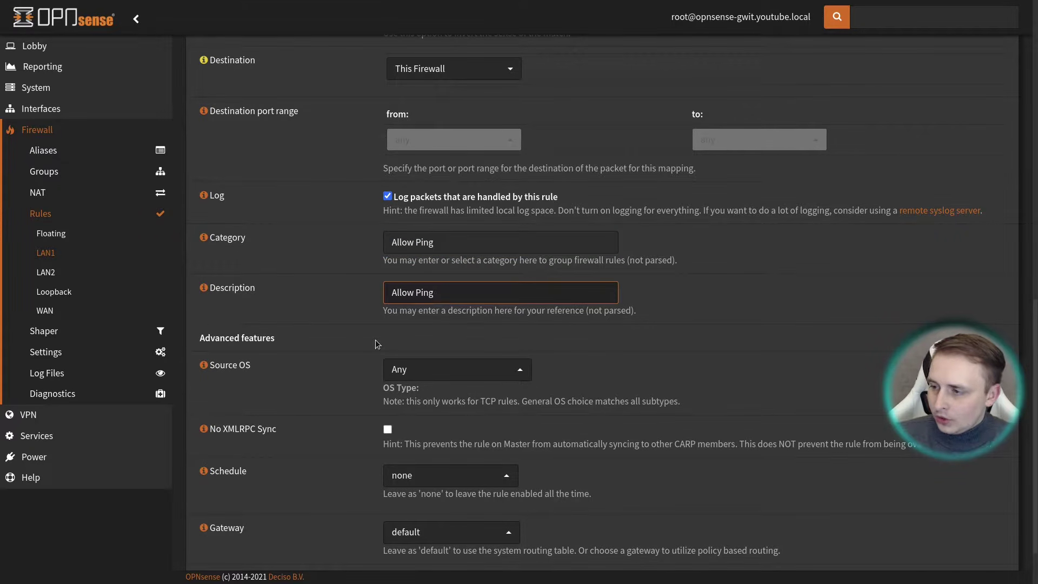
type("to this Firewall")
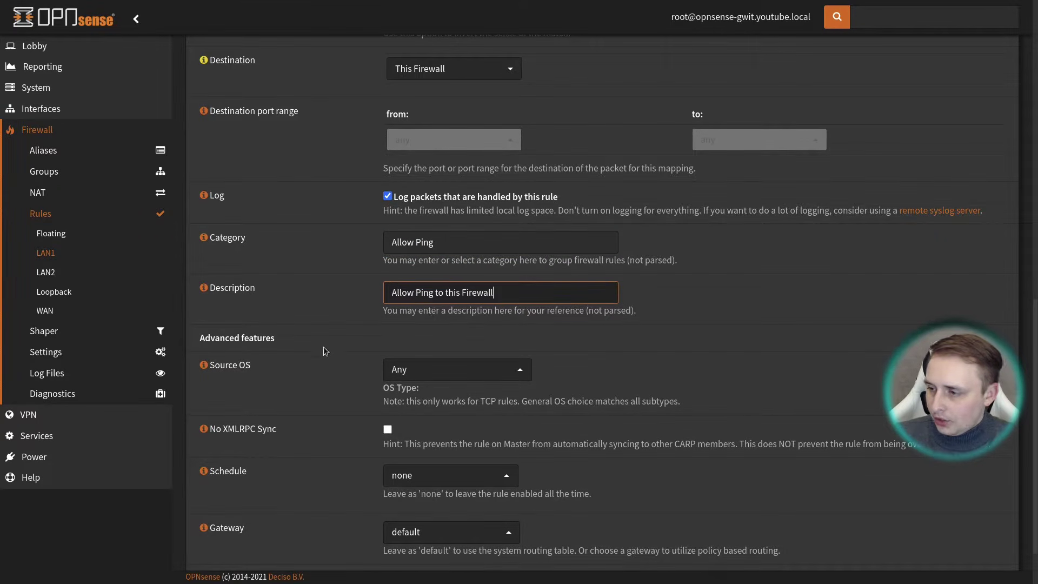
scroll(332, 345, "down", 2)
left_click(401, 549)
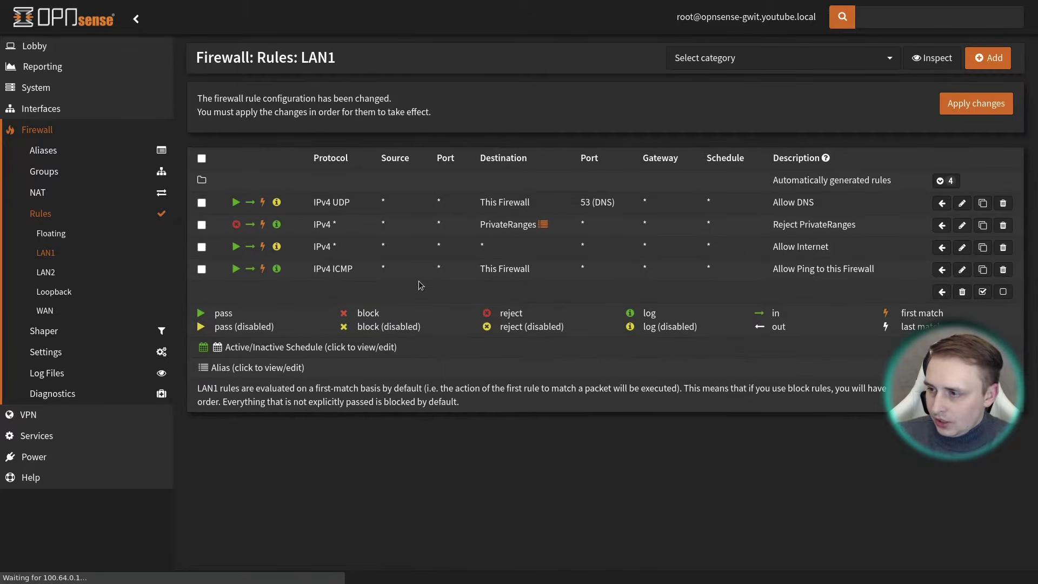
Move the Allow Ping to this Firewall rule above the Allow DNS rule and apply the changes
left_click(201, 270)
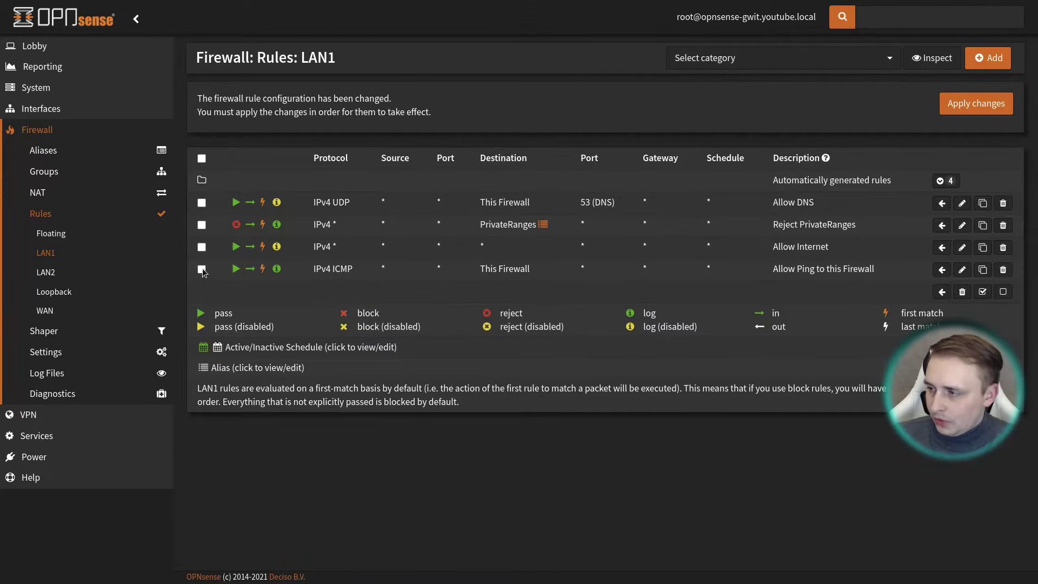
left_click(942, 203)
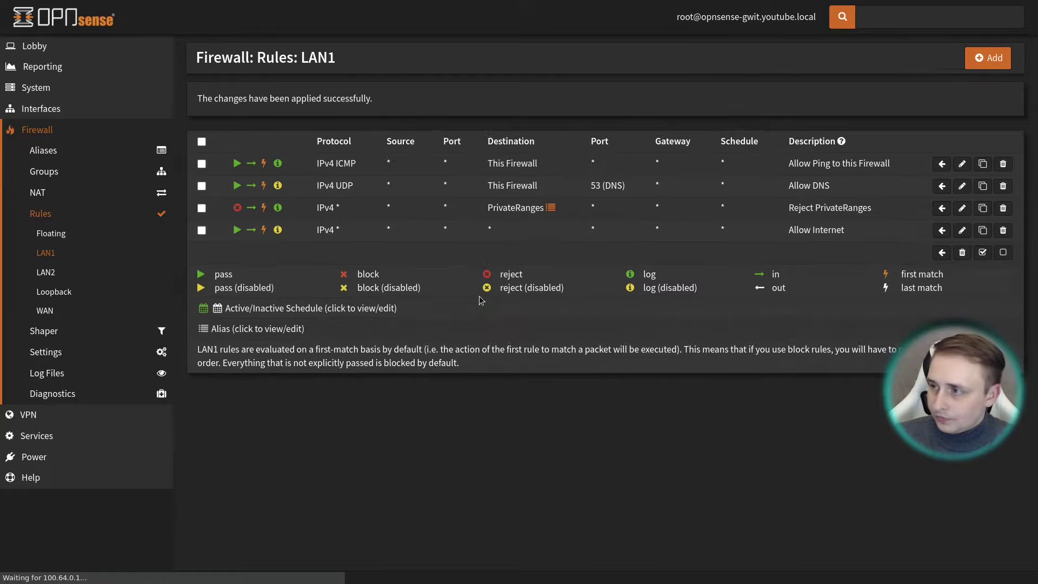
Switch to the terminal and ping the firewall address 192.168.10.254 from youtube-demo-linux-1
key("alt+Tab")
key("Up")
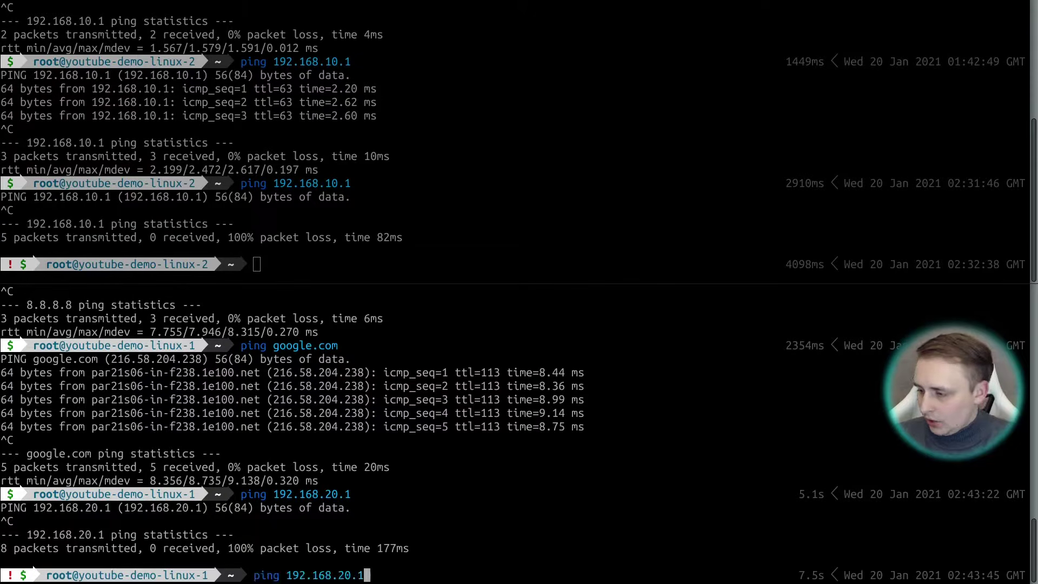
key("Left")
key("Left")
key("BackSpace")
key("BackSpace")
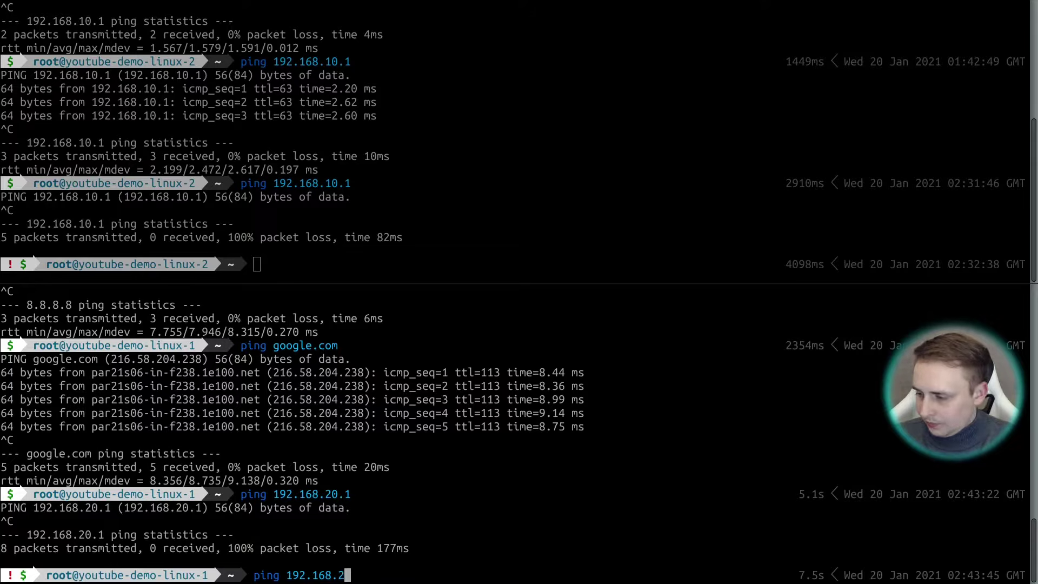
type("10")
key("End")
key("BackSpace")
type("254")
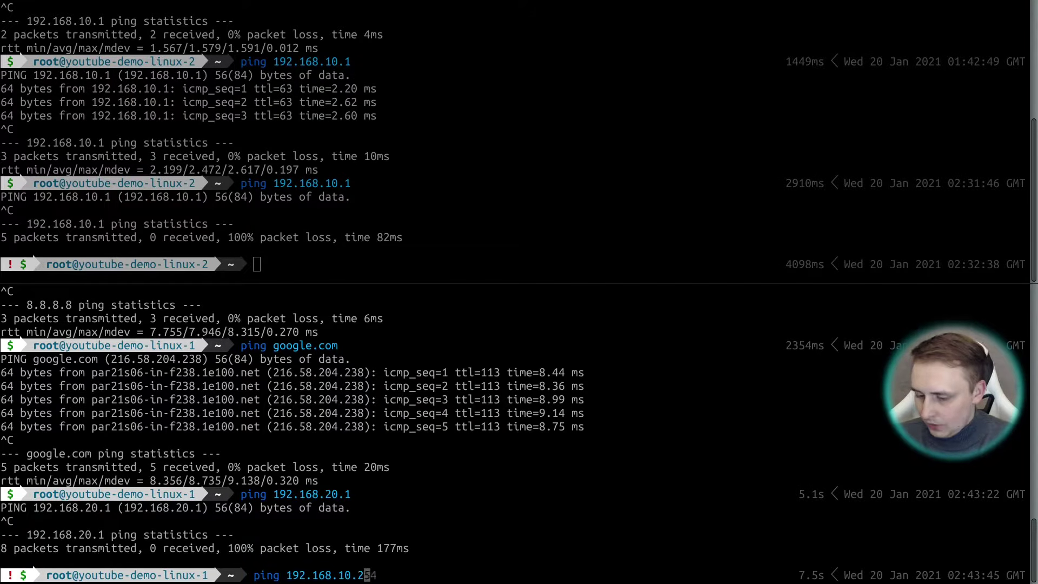
key("Return")
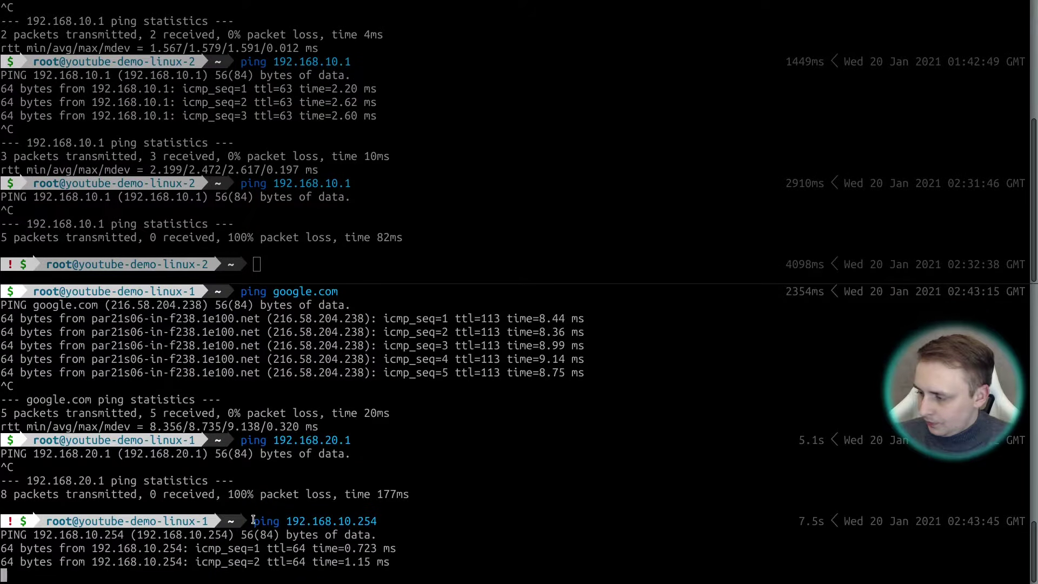
Switch back to OPNsense, disable the Allow Ping to this Firewall rule on LAN1, and apply the changes
key("alt+Tab")
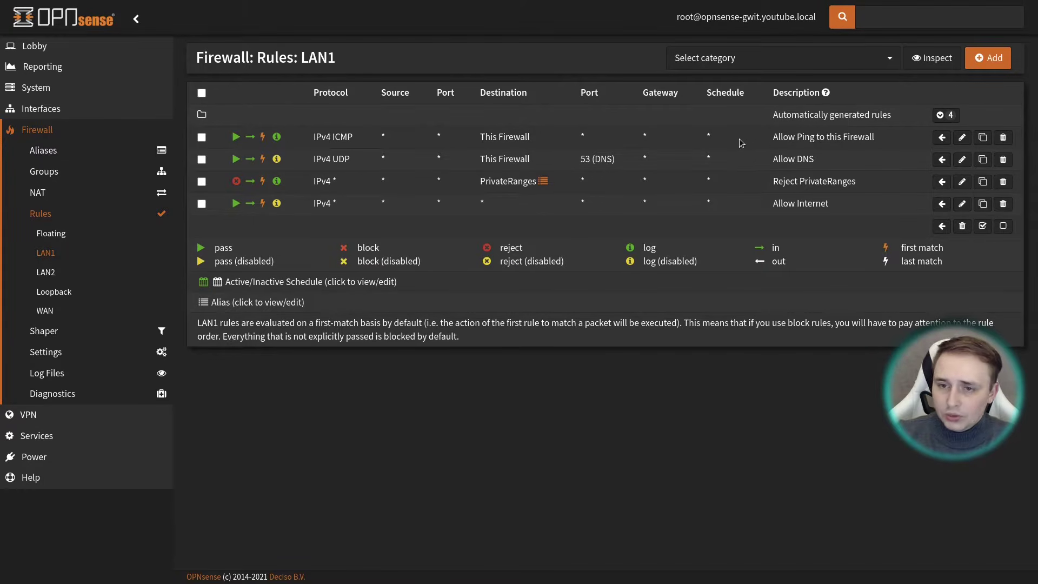
left_click(237, 137)
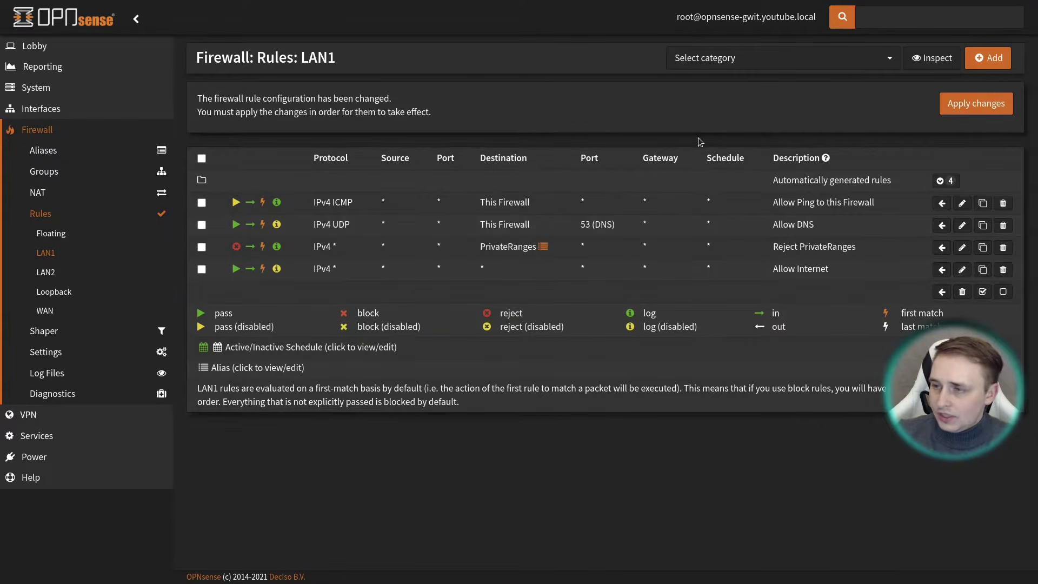
left_click(967, 107)
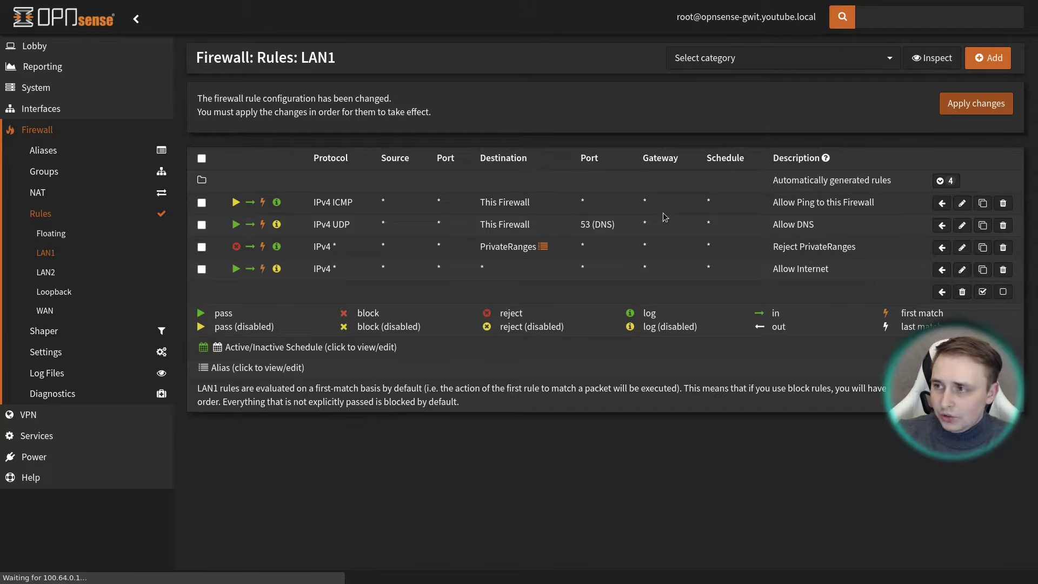
Switch to the terminal and ping 192.168.10.254 again from youtube-demo-linux-1, with the Allow Ping rule disabled
key("alt+Tab")
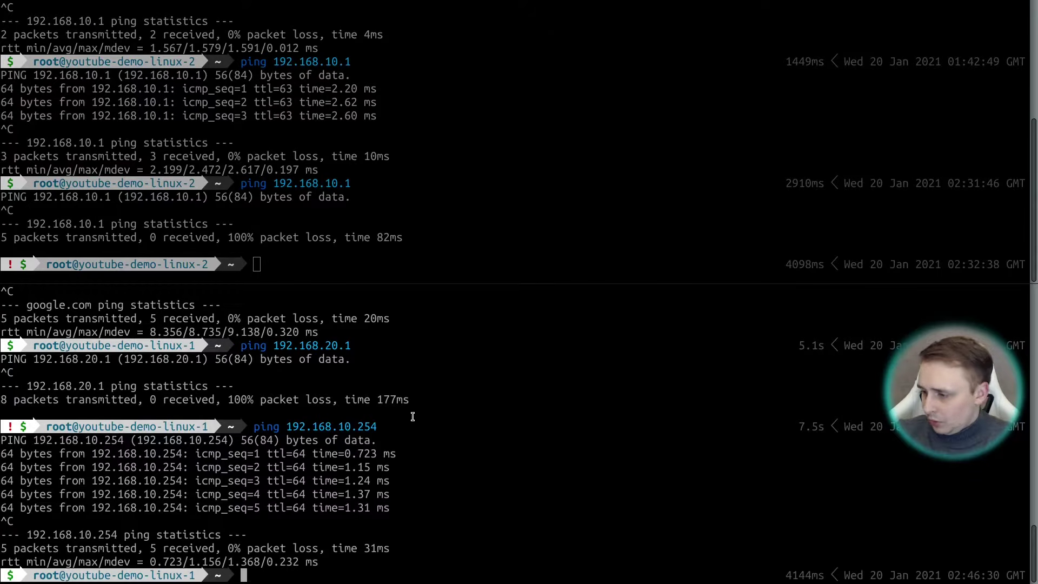
key("Up")
key("Return")
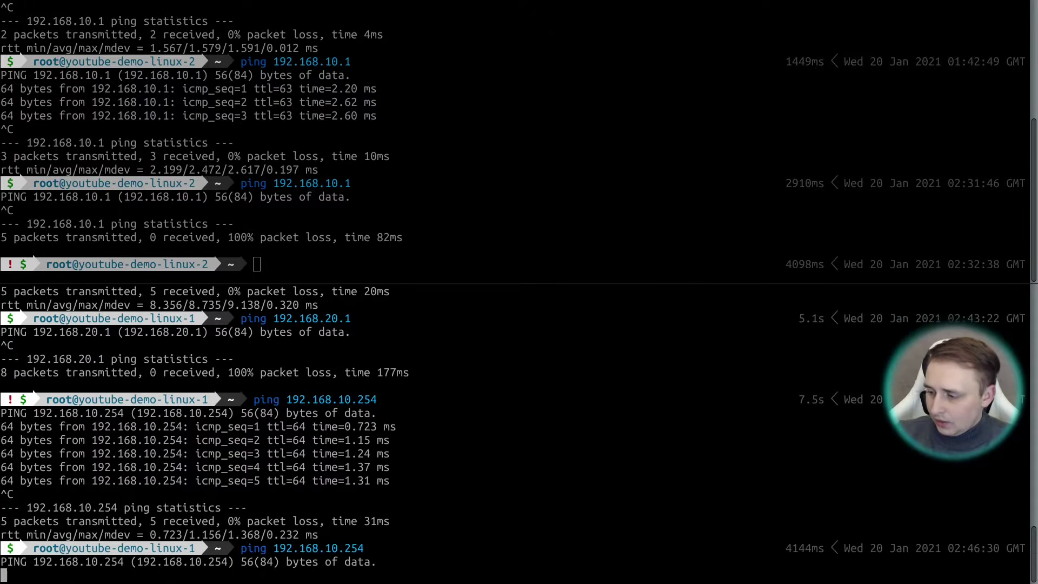
left_click_drag(242, 547, 364, 547)
left_click(360, 546)
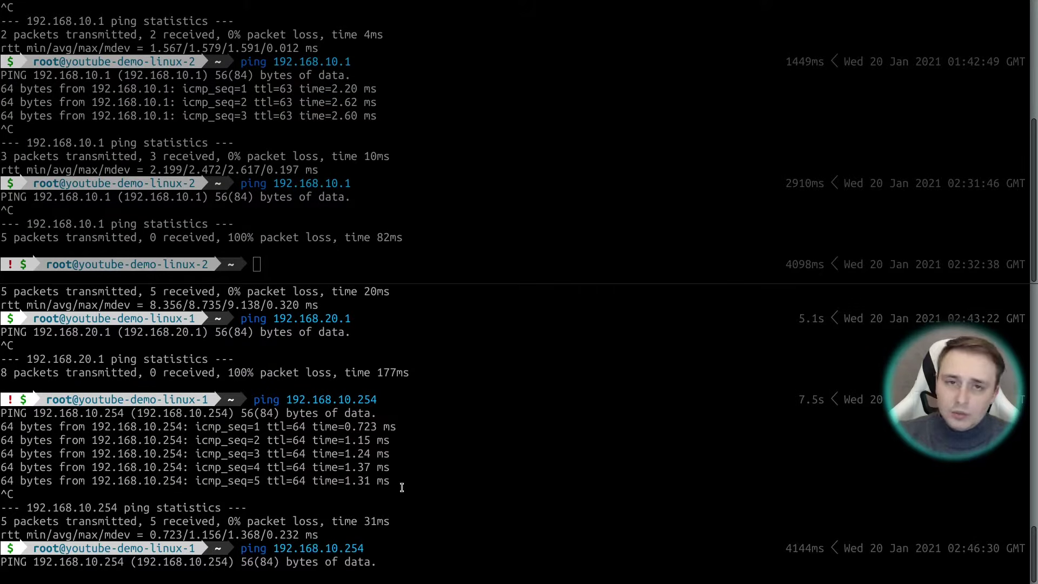
key("ctrl+c")
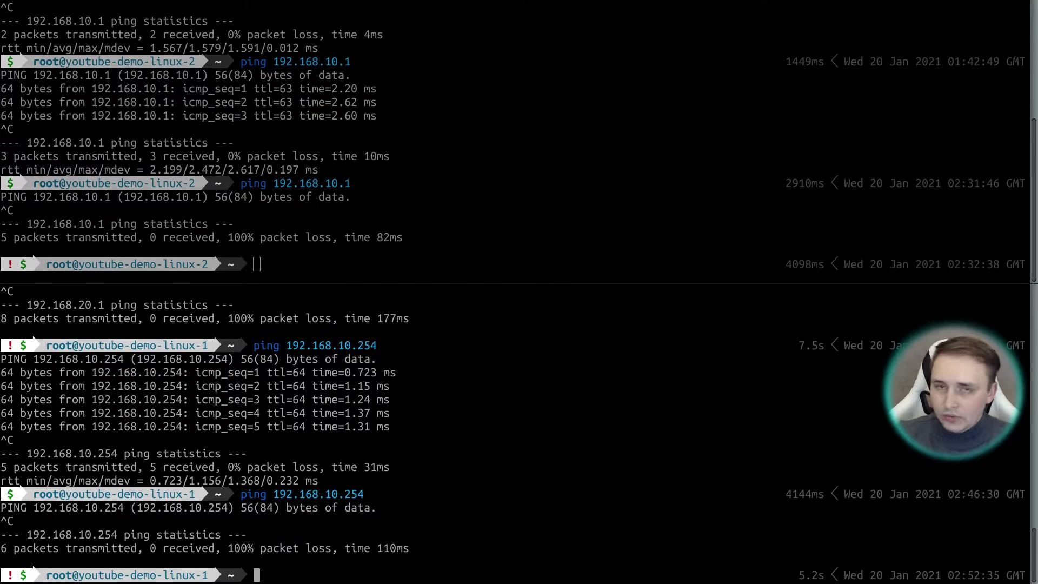
Switch back to OPNsense, re-enable the Allow Ping to this Firewall rule on LAN1, and apply the changes
key("alt+Tab")
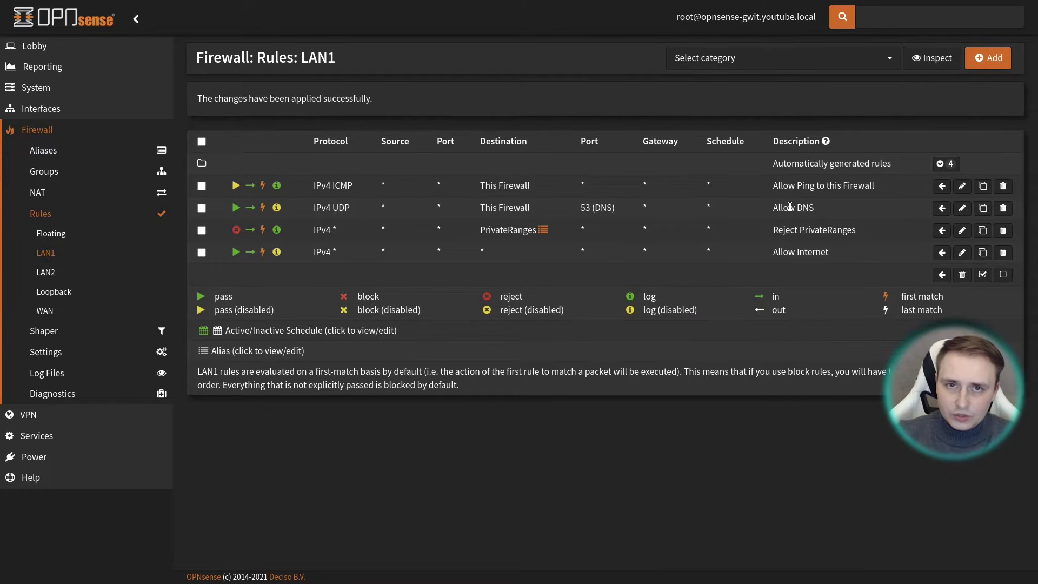
left_click(237, 185)
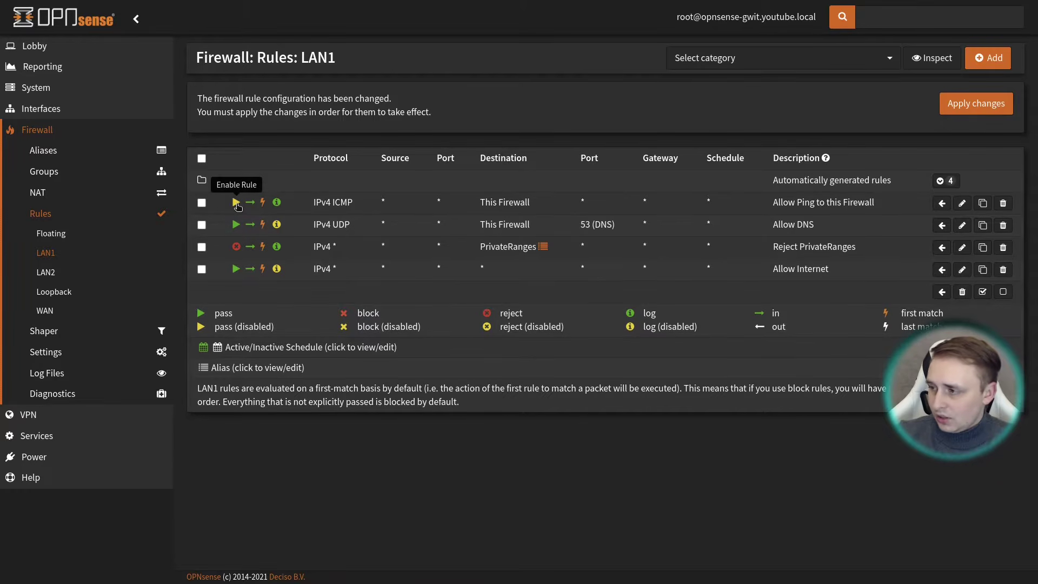
left_click(237, 202)
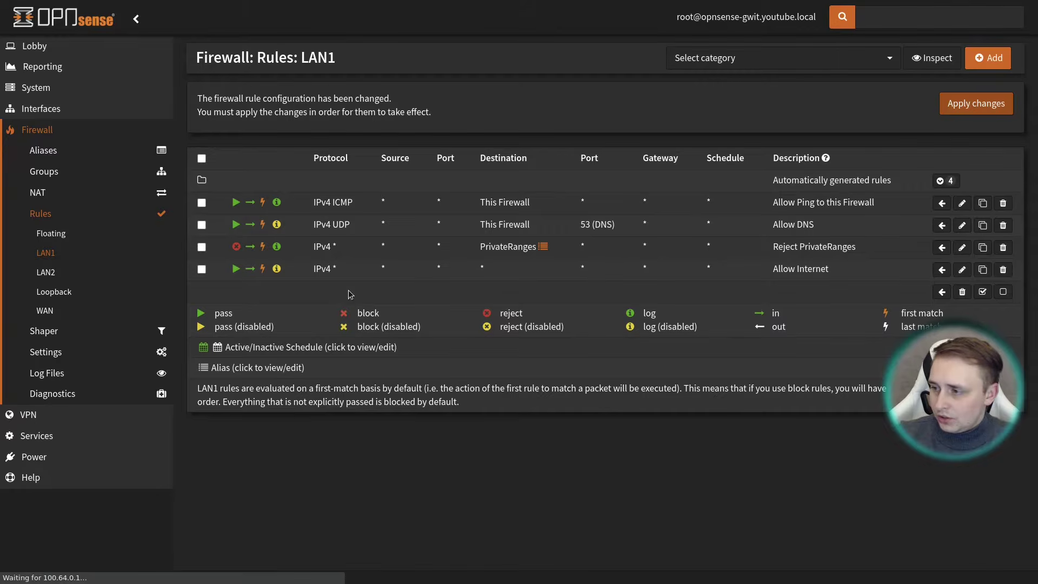
Switch to the terminal and ping the LAN2 host 192.168.20.1 from youtube-demo-linux-1
key("alt+Tab")
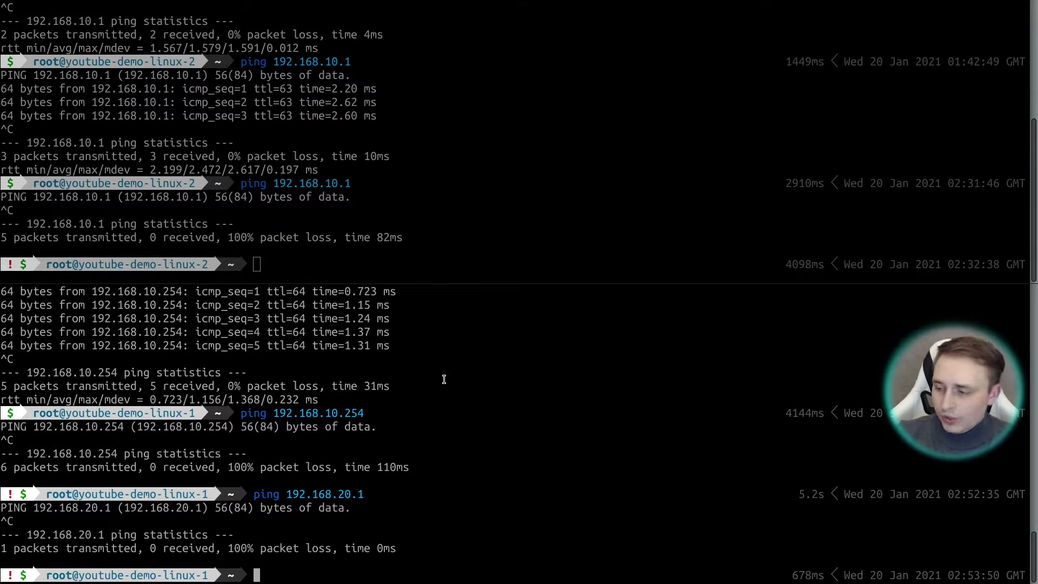
key("Up")
key("Return")
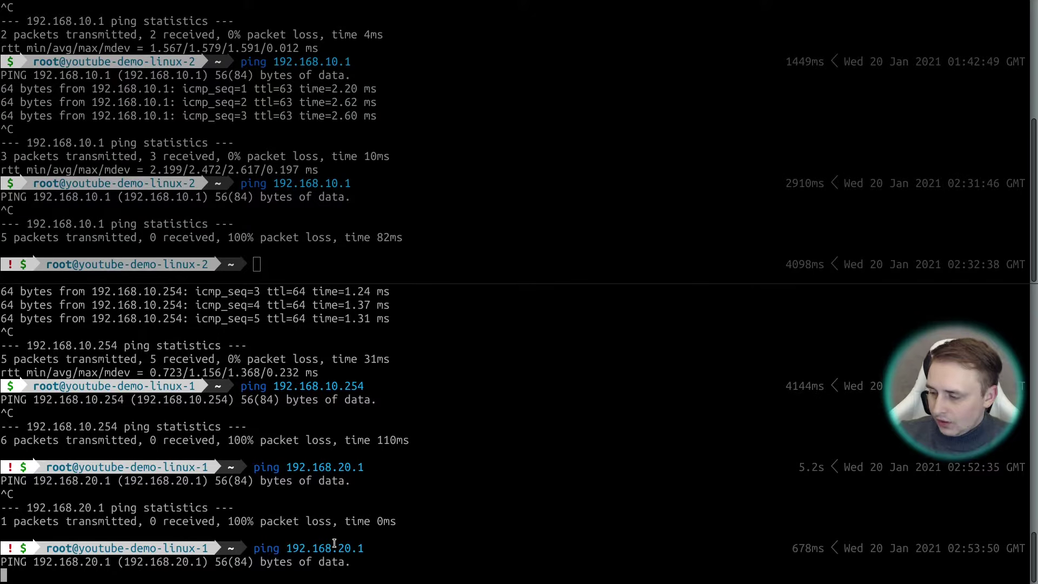
key("ctrl+c")
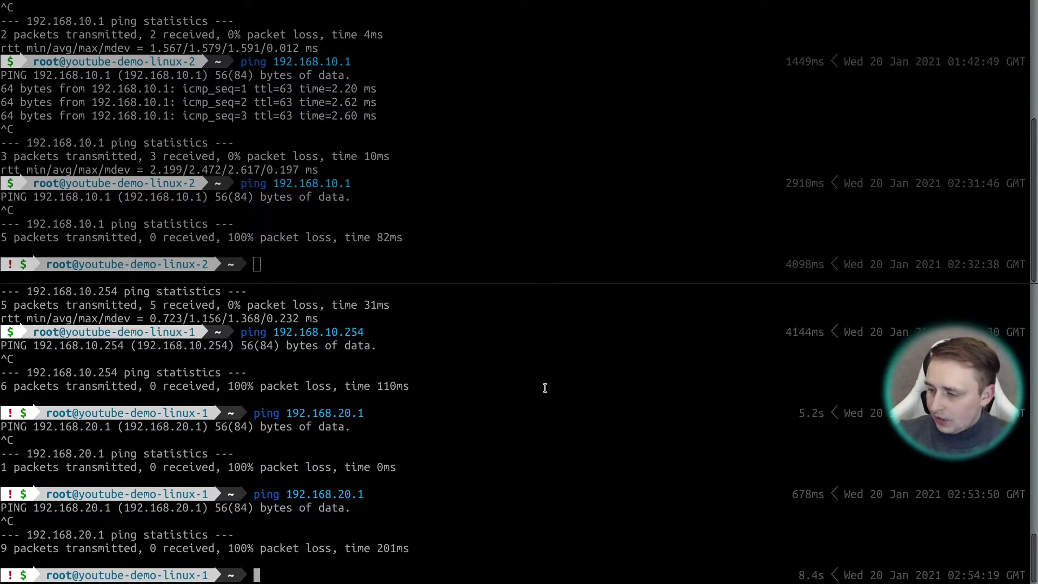
Switch back to OPNsense and add a LAN1 pass rule with destination LAN2 net and packet logging enabled
key("alt+Tab")
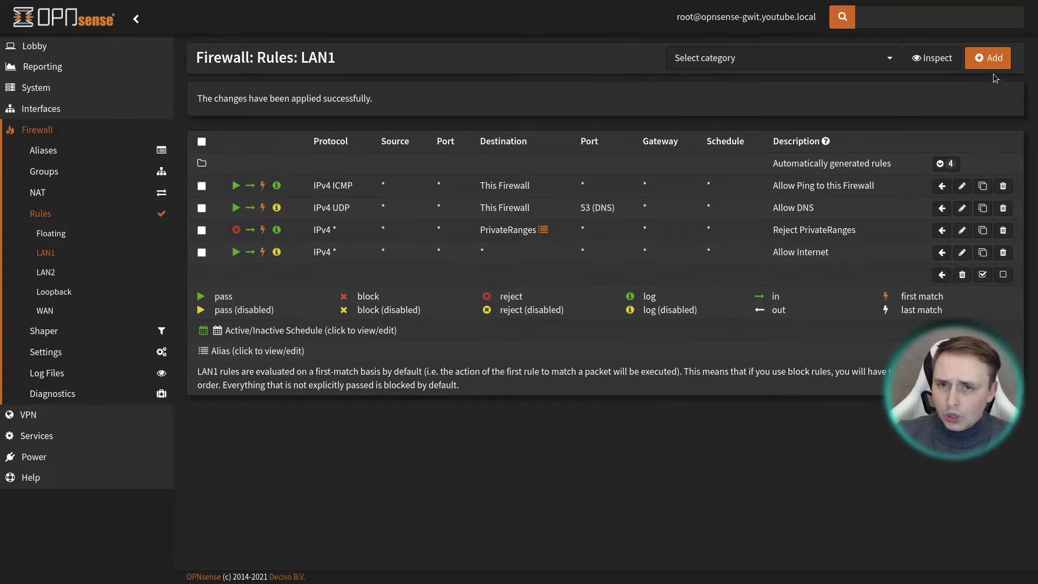
left_click(988, 58)
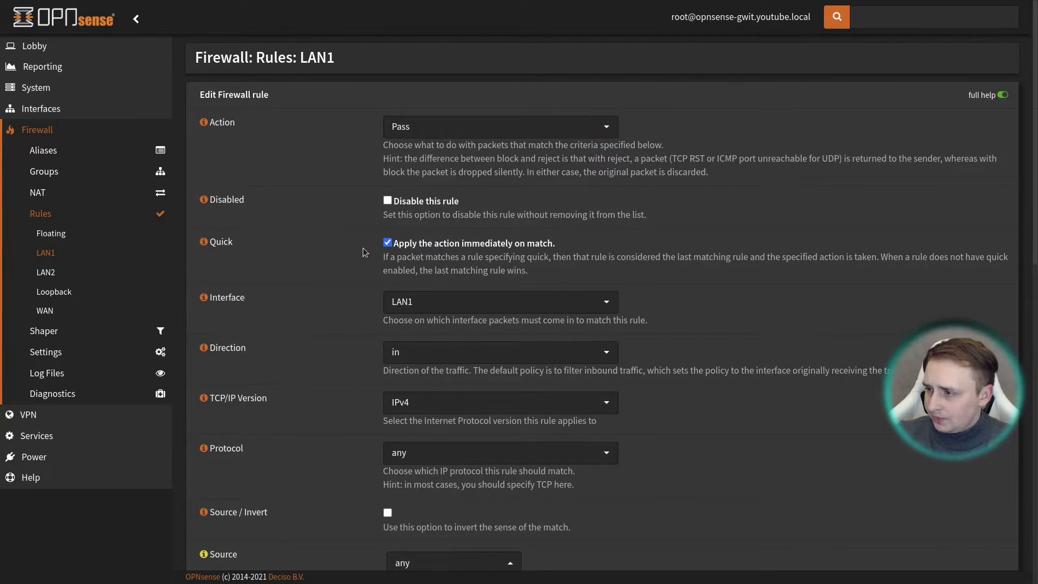
scroll(343, 267, "down", 2)
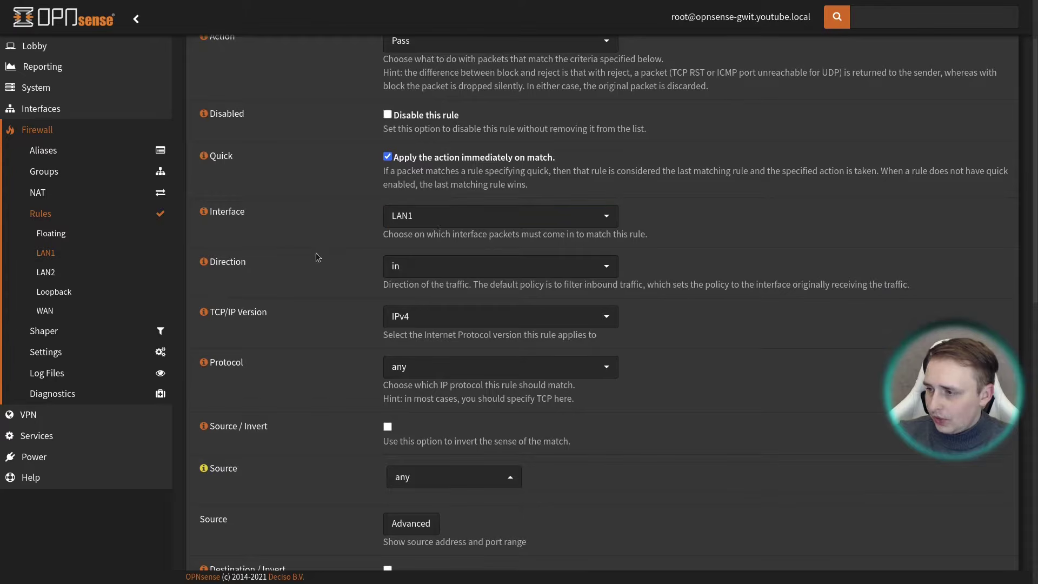
scroll(322, 284, "down", 2)
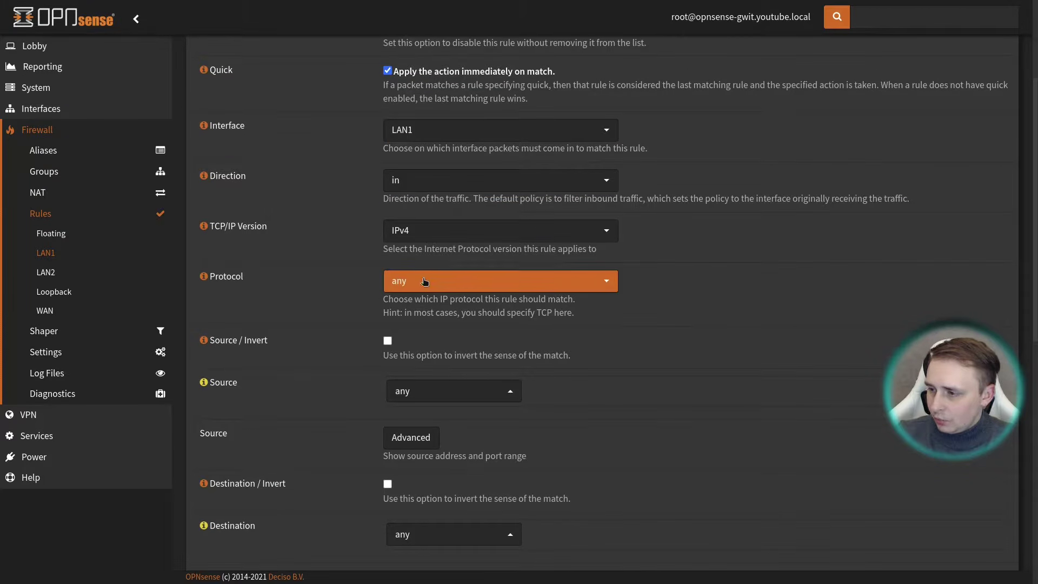
scroll(342, 305, "down", 3)
left_click(428, 363)
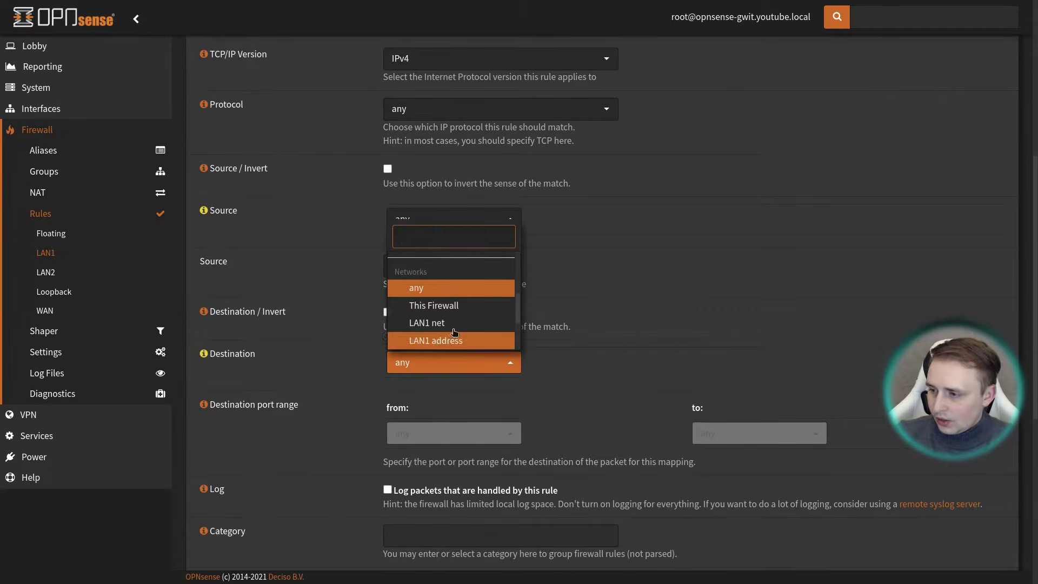
scroll(463, 327, "down", 2)
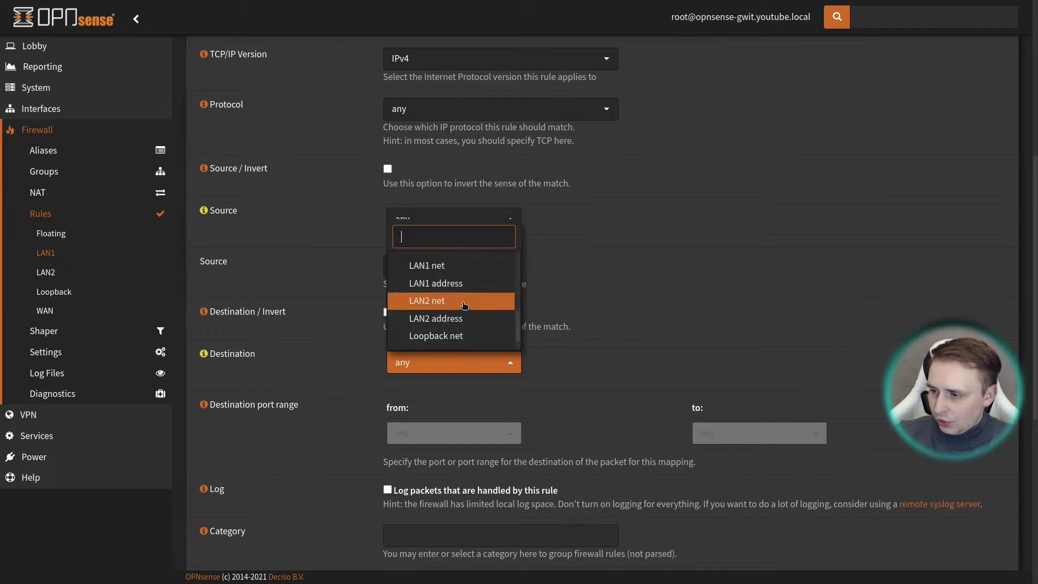
left_click(424, 302)
left_click(388, 146)
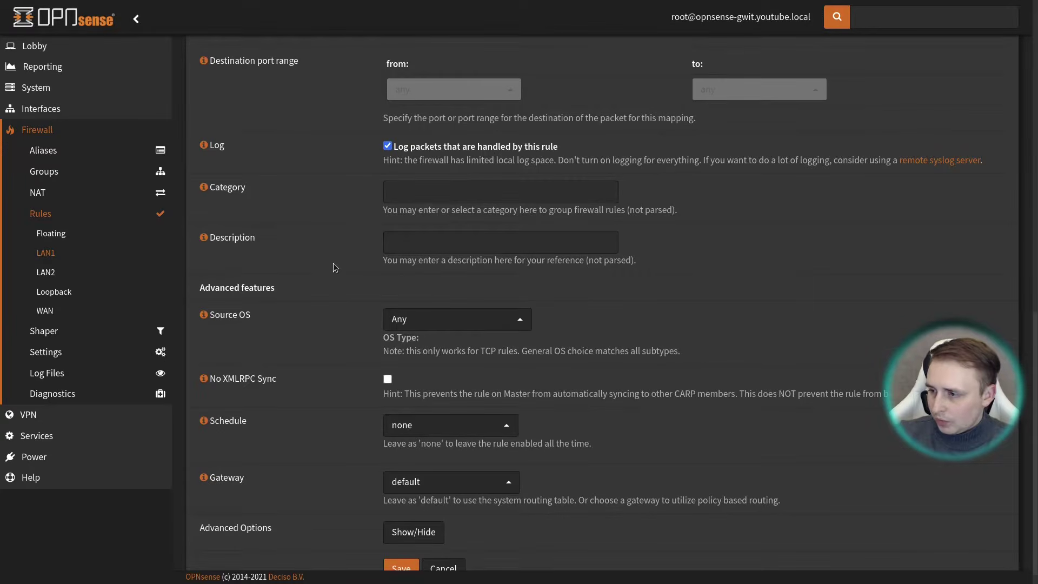
Set both the category and the description of the new rule to "Allow access to LAN2"
left_click(433, 194)
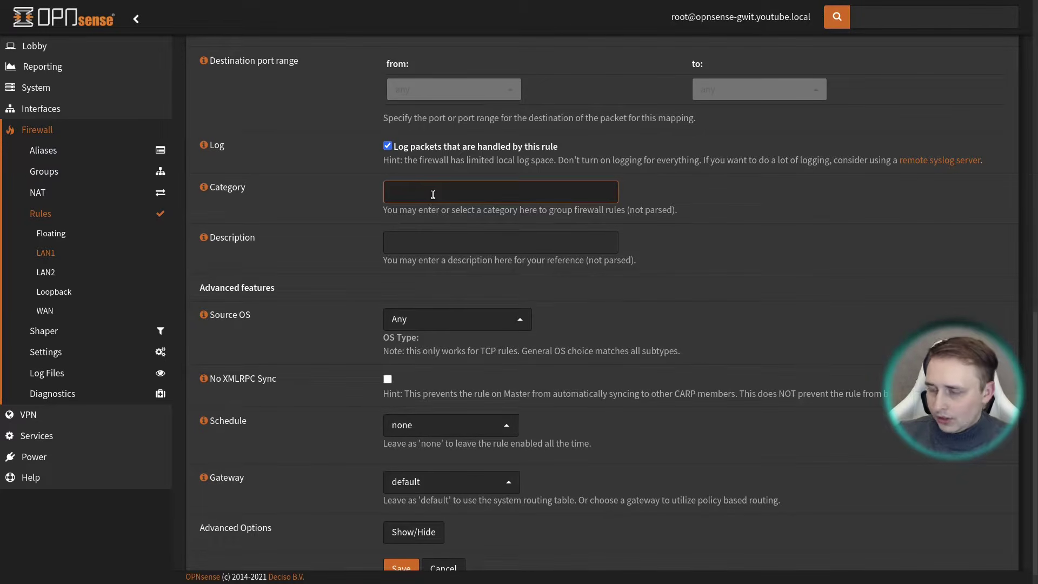
type("Allow ")
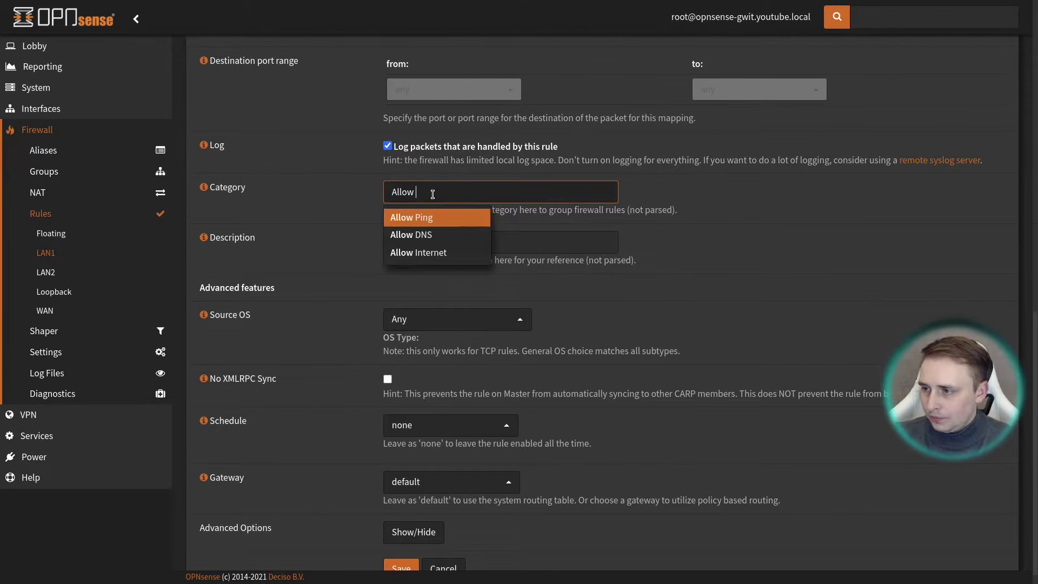
type("access to LAN2")
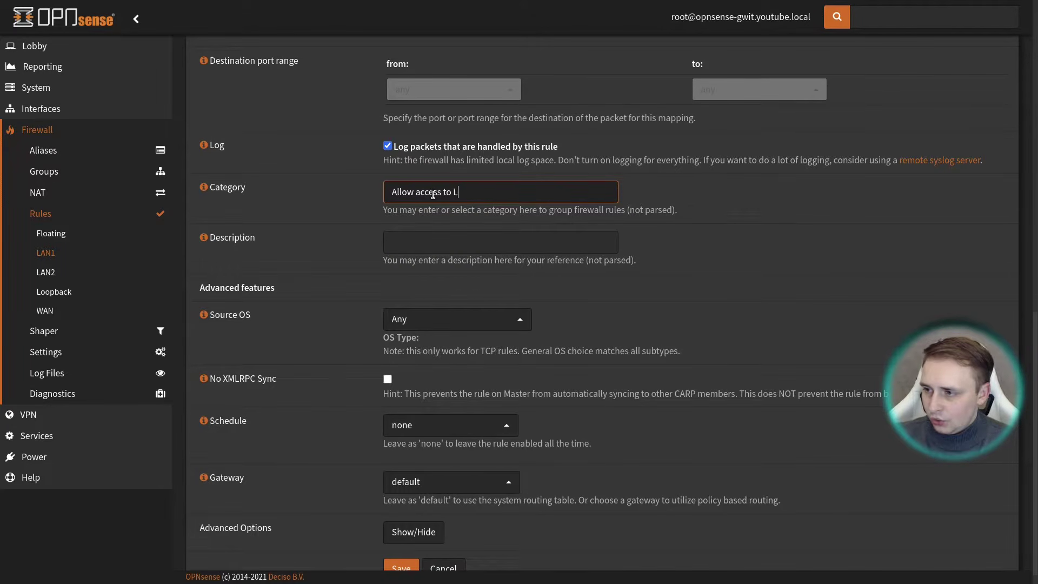
left_click(397, 234)
key("ctrl+v")
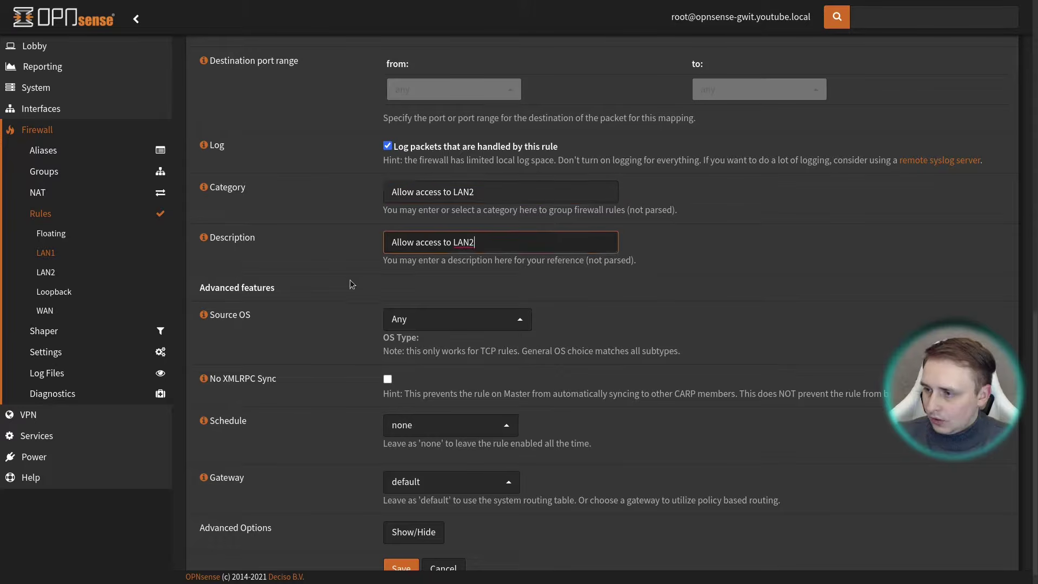
Save the rule and move it above the Allow Ping to this Firewall rule, applying the changes
scroll(345, 281, "down", 1)
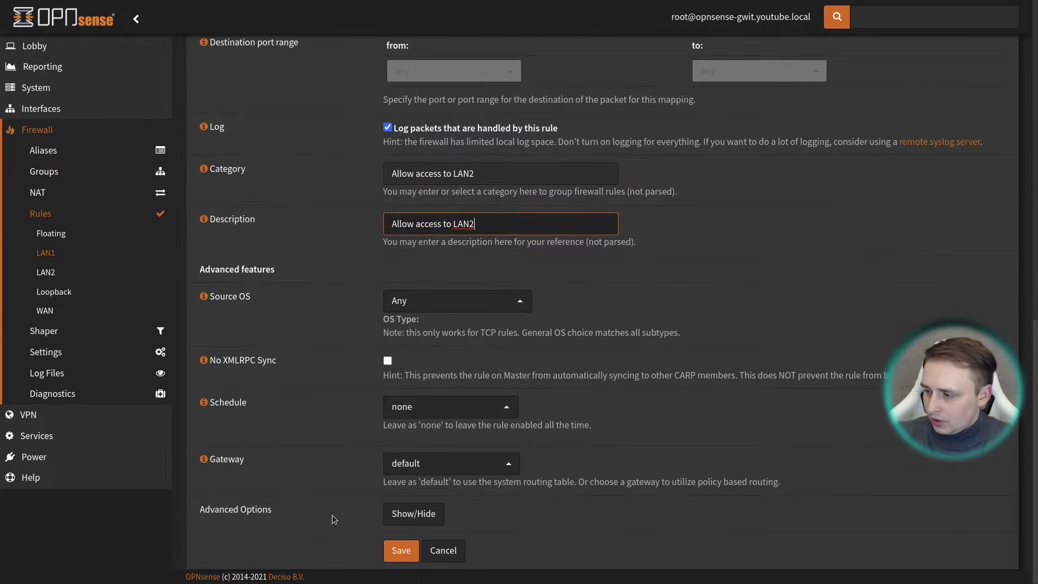
left_click(401, 552)
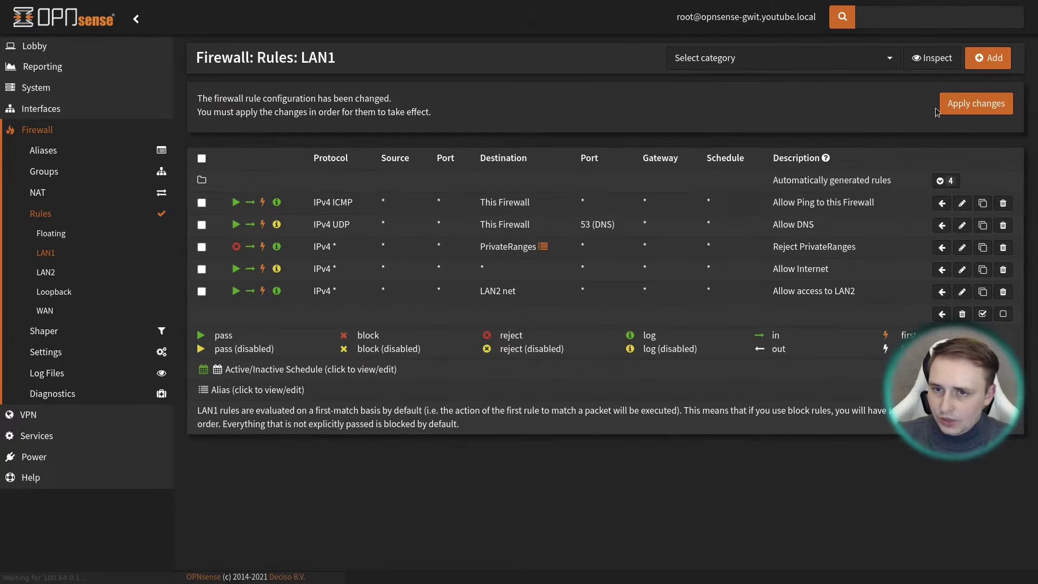
left_click(202, 291)
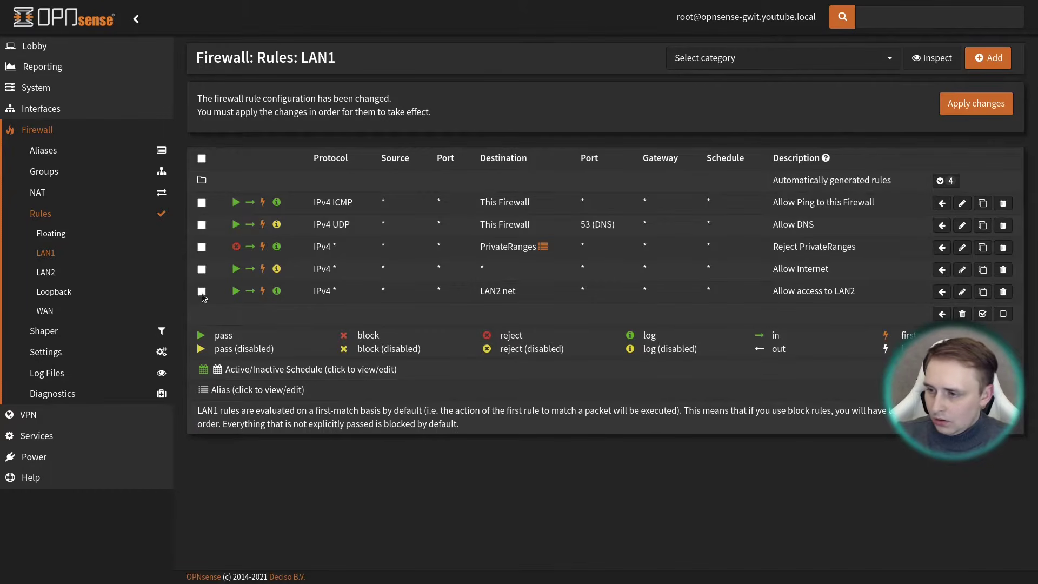
left_click(942, 203)
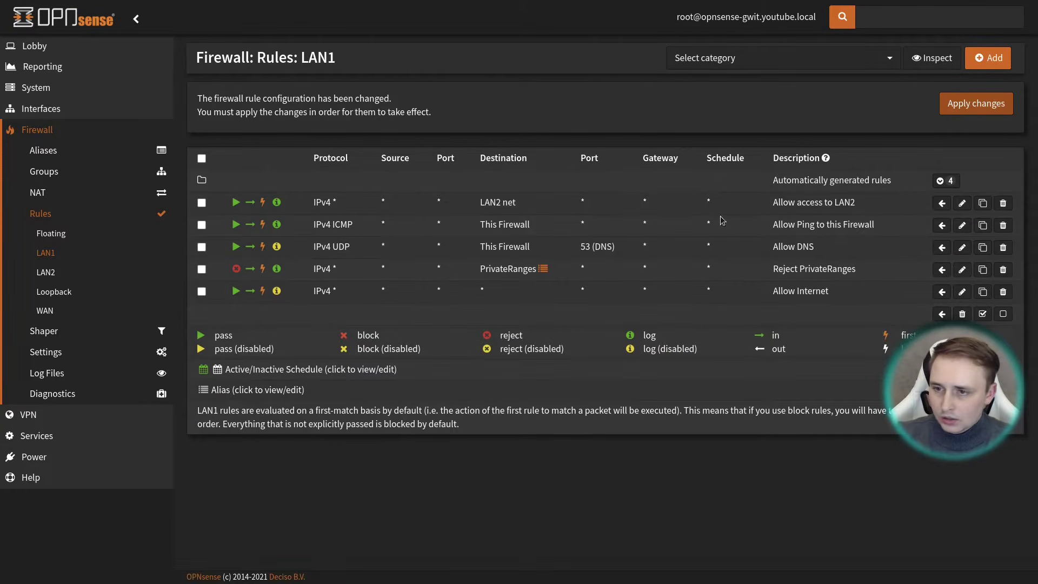
Switch to the terminal and ping 192.168.20.1 from youtube-demo-linux-1 with the LAN2 access rule in place
key("alt+Tab")
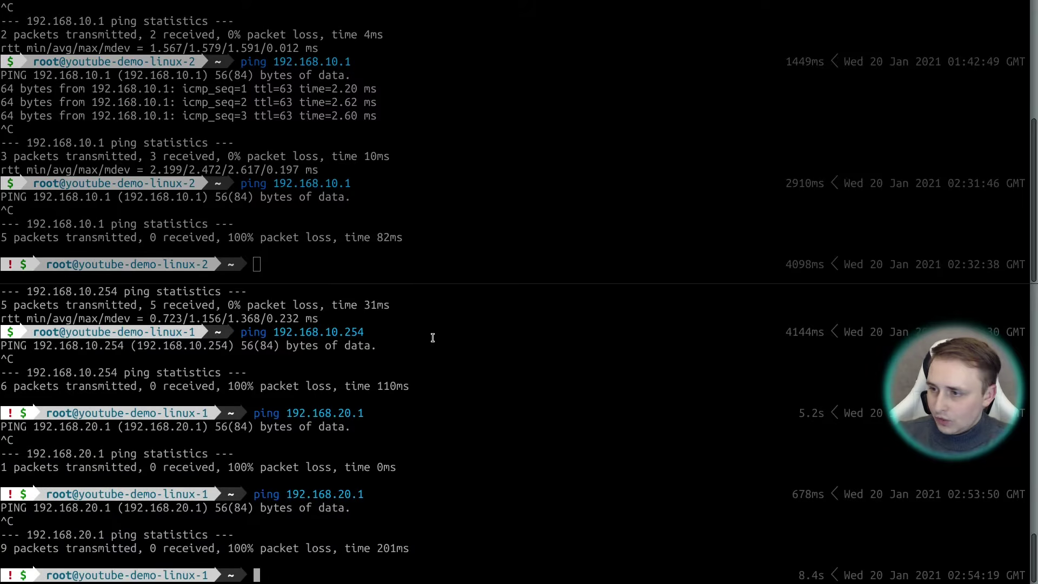
key("Up")
key("Return")
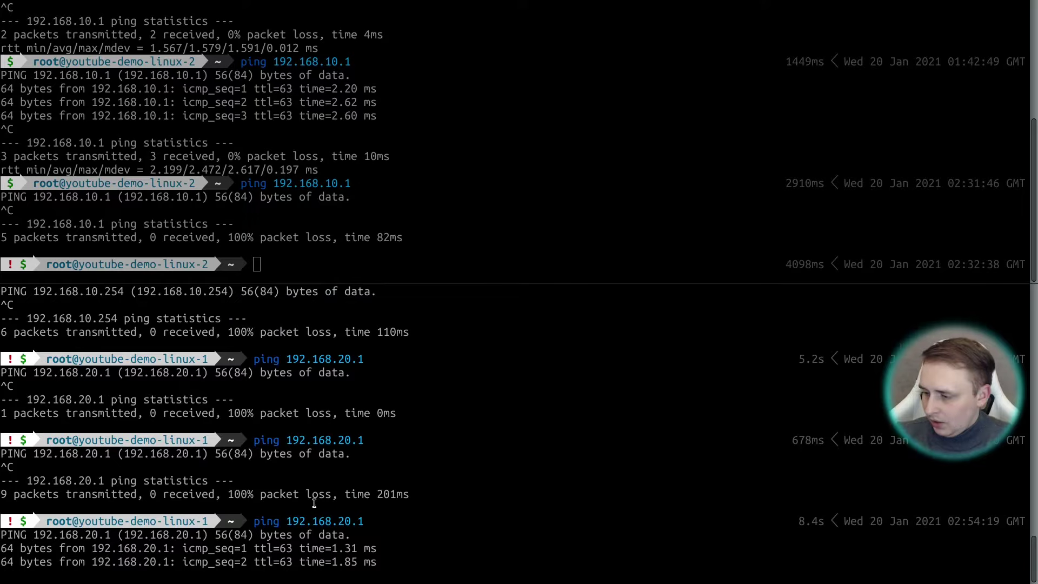
left_click_drag(252, 498, 381, 521)
key("ctrl+c")
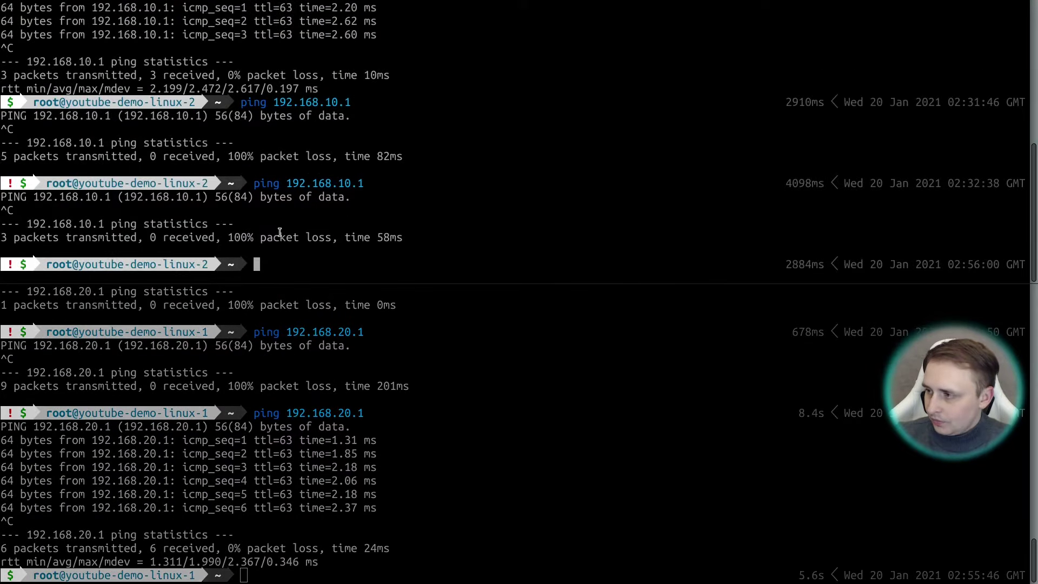
Ping the LAN1 host 192.168.10.1 from youtube-demo-linux-2 to test the reverse direction
left_click_drag(214, 183, 80, 183)
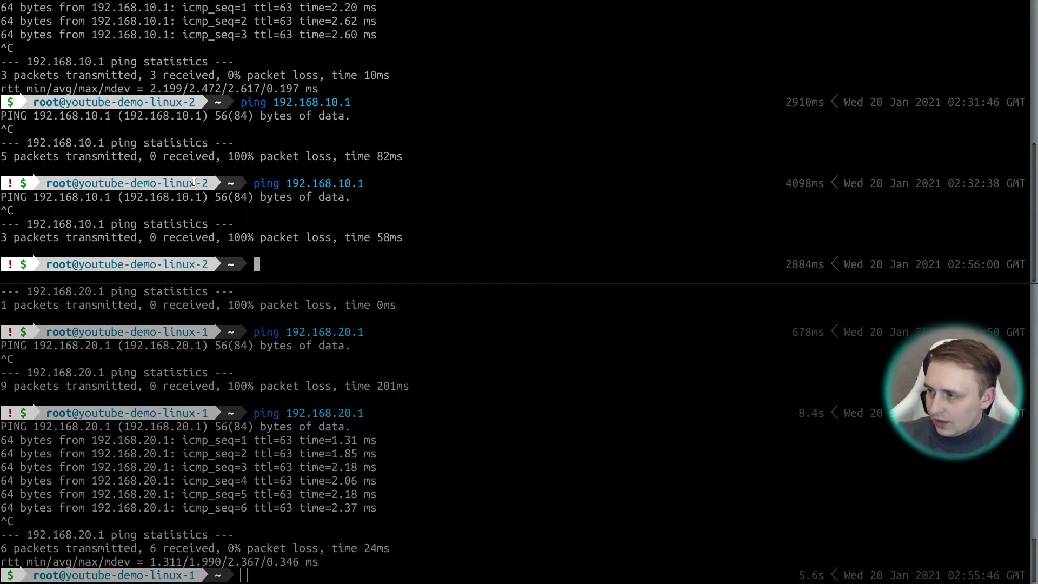
key("Up")
key("Return")
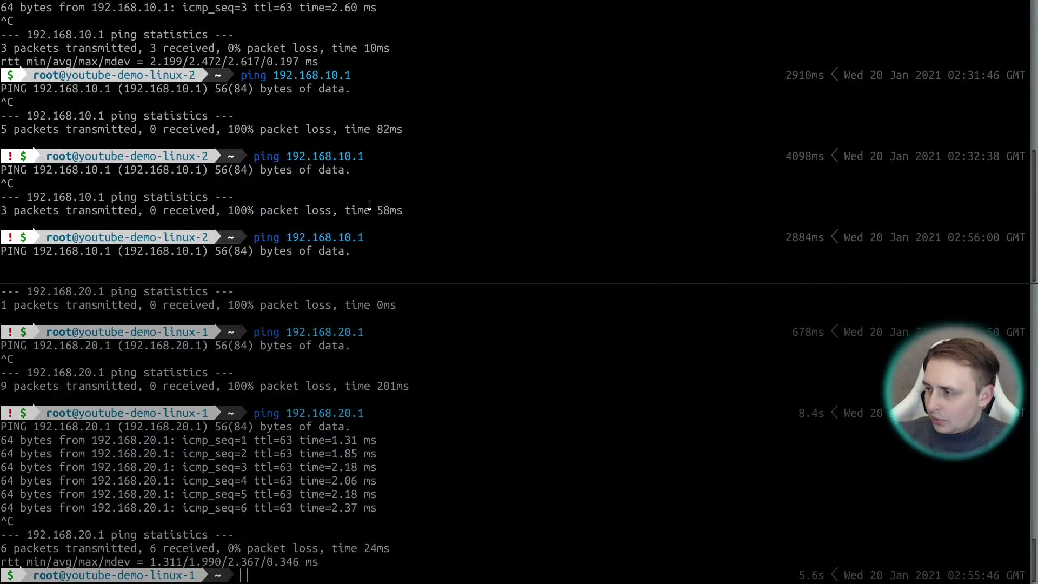
key("ctrl+c")
Ping google.com from youtube-demo-linux-2 to test its internet access
key("Up")
key("BackSpace")
key("BackSpace")
key("BackSpace")
key("BackSpace")
key("BackSpace")
key("BackSpace")
key("BackSpace")
key("BackSpace")
key("BackSpace")
key("BackSpace")
key("BackSpace")
key("BackSpace")
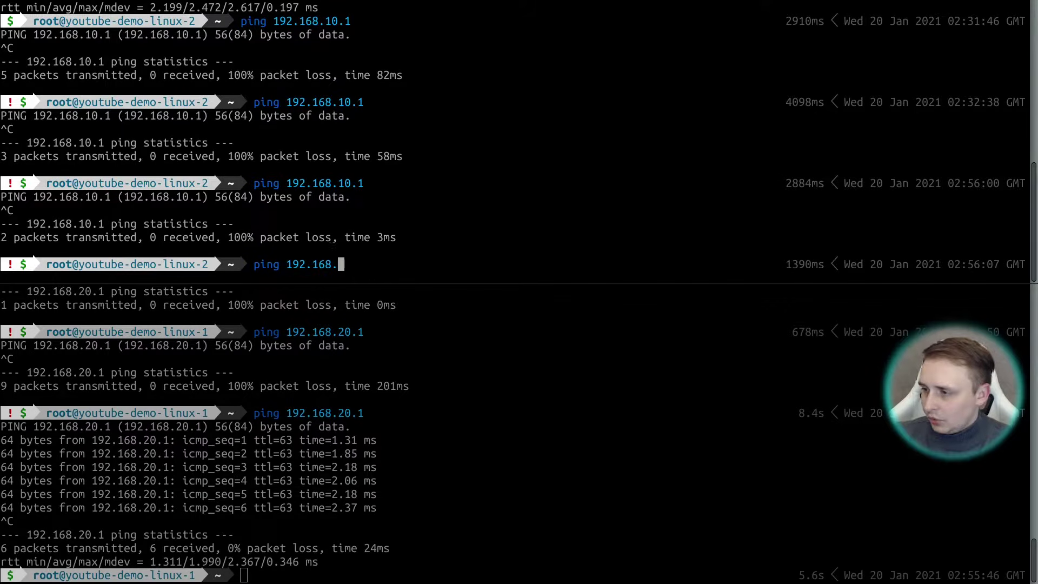
type("google.com")
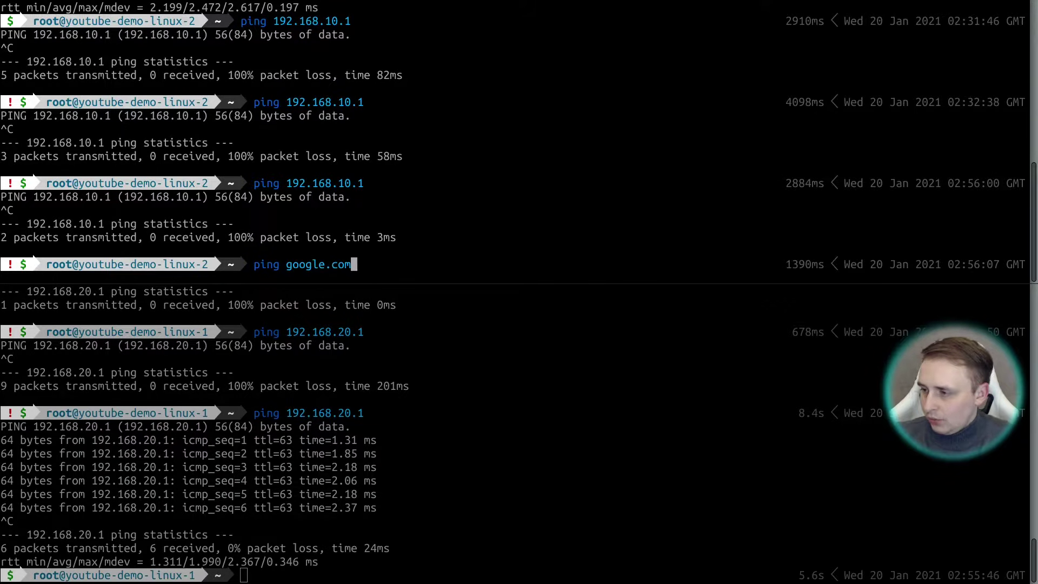
key("Return")
key("ctrl+c")
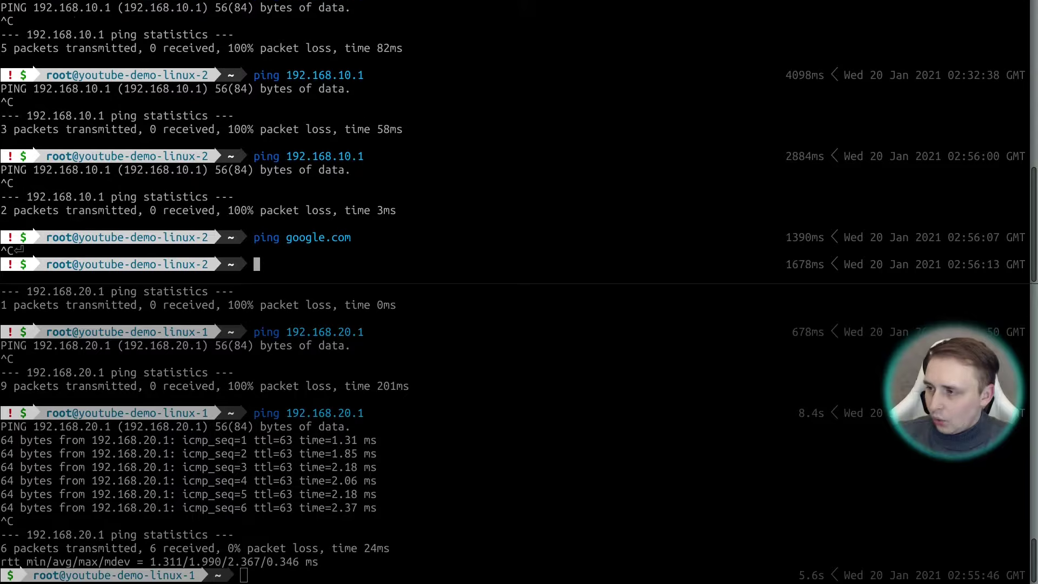
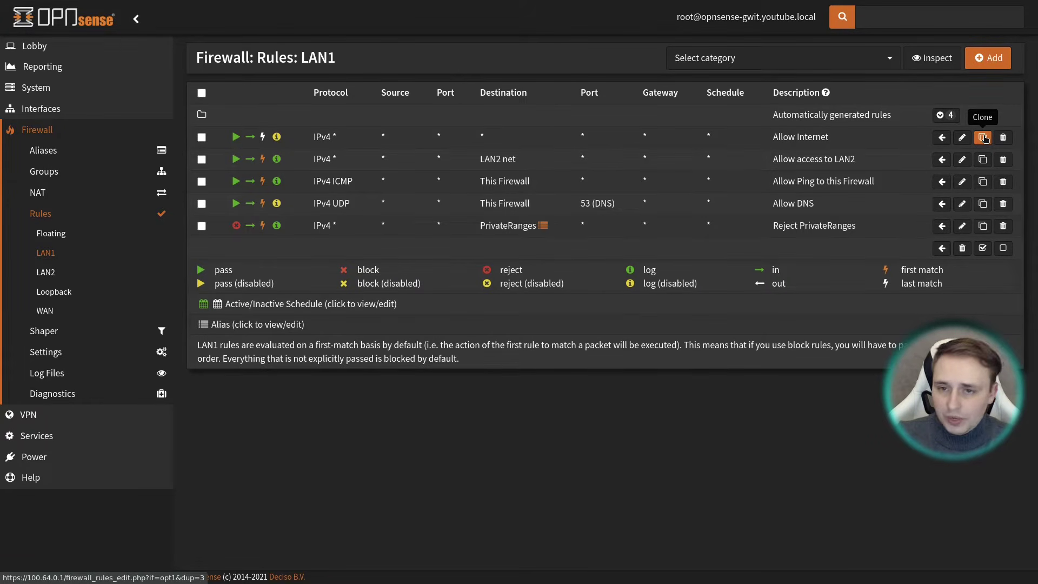
Clone the LAN1 Allow Internet rule to the LAN2 interface and save it
left_click(983, 138)
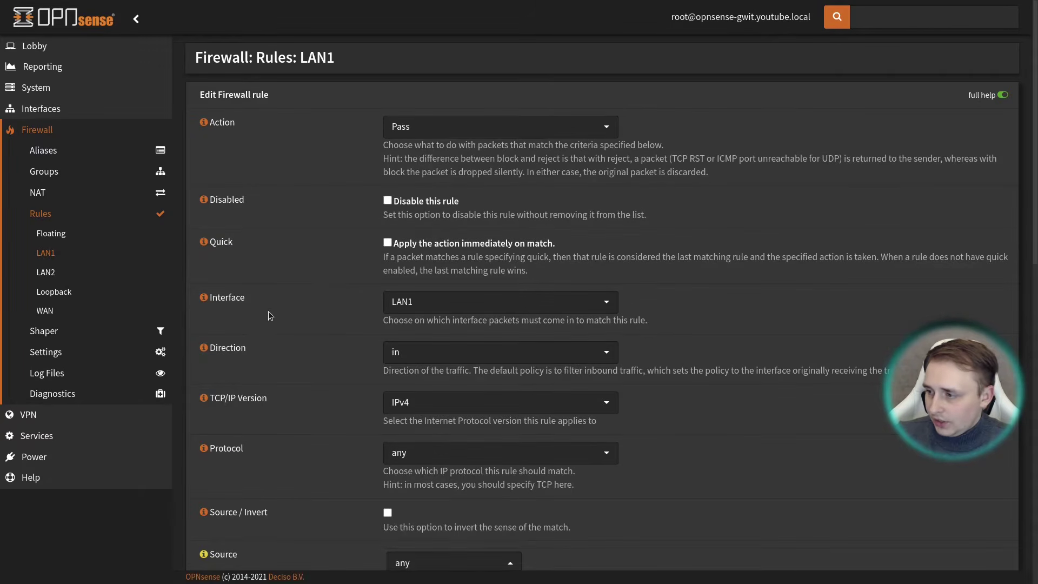
left_click(432, 305)
left_click(430, 373)
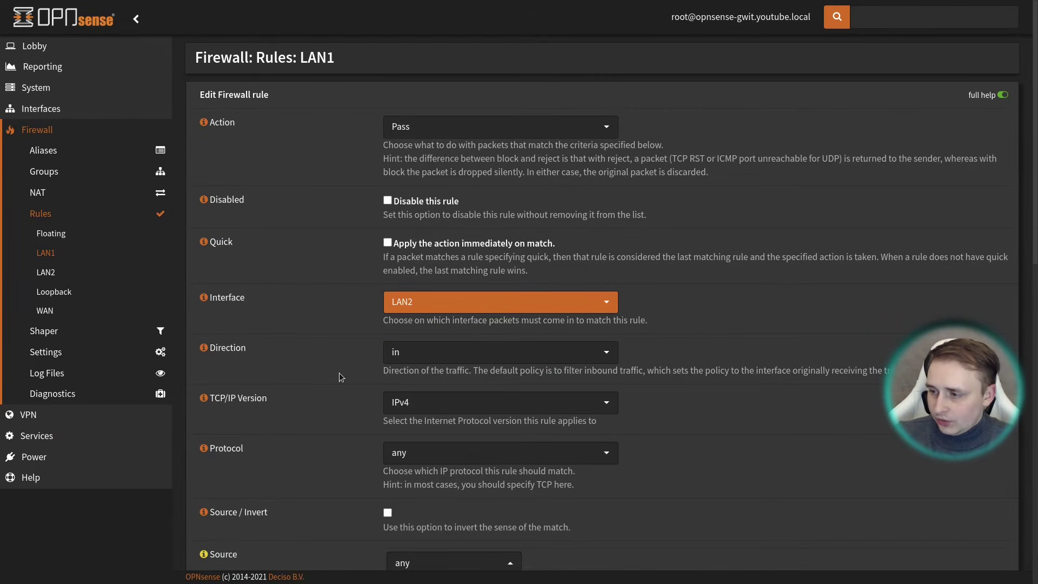
scroll(339, 377, "down", 15)
left_click(401, 551)
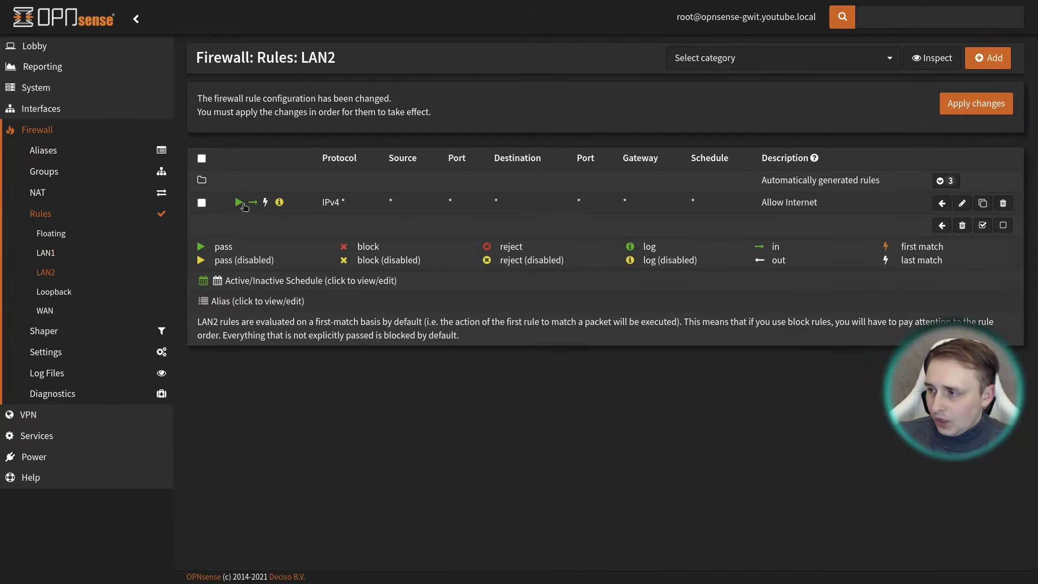
Clone the LAN1 Allow access to LAN2 rule to the LAN2 interface with LAN1 net as destination, and save it
left_click(45, 253)
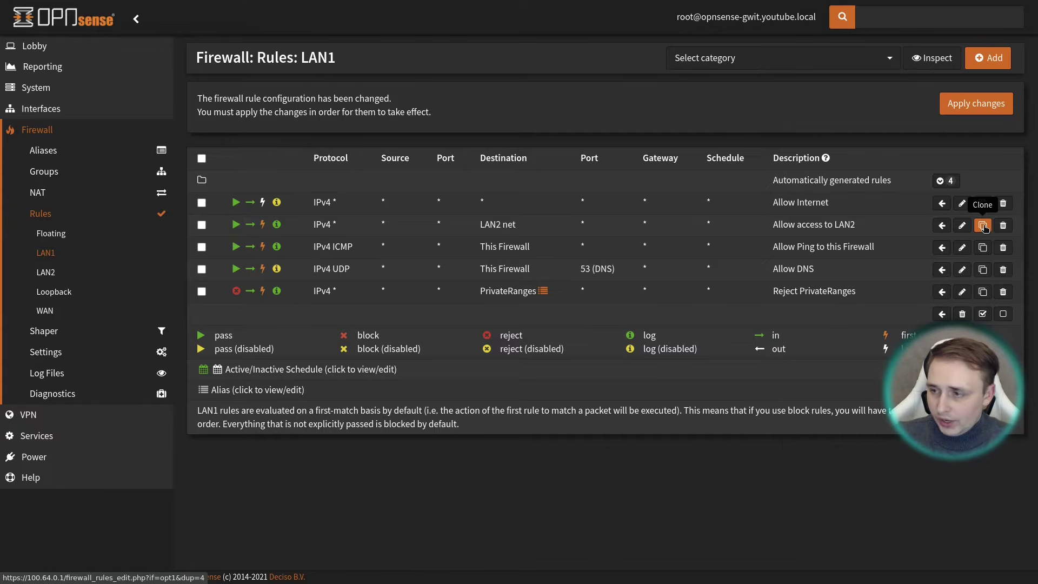
left_click(984, 227)
left_click(503, 301)
left_click(417, 373)
scroll(349, 377, "down", 3)
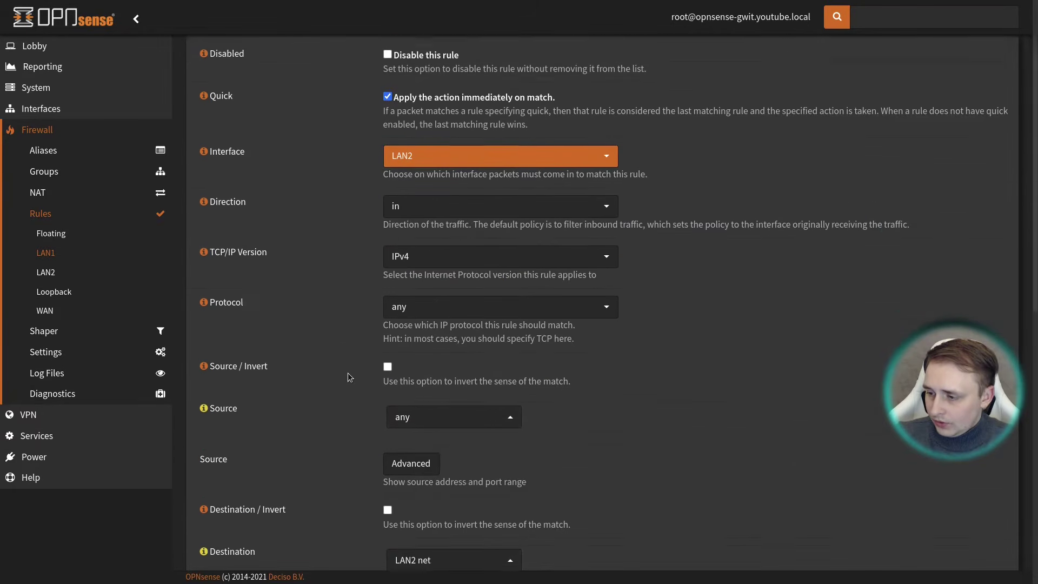
scroll(348, 373, "down", 4)
left_click(431, 335)
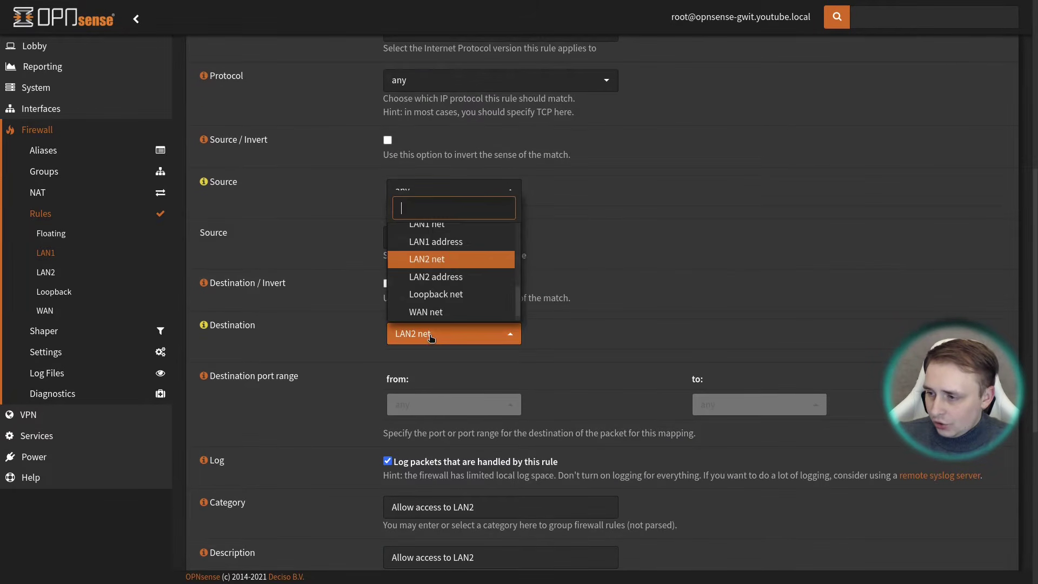
left_click(450, 229)
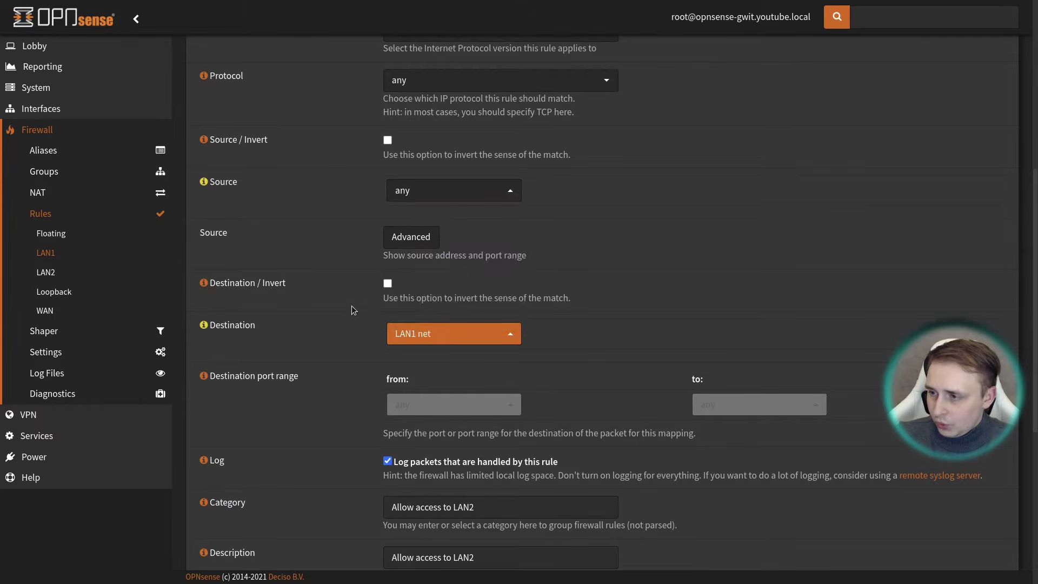
scroll(341, 313, "down", 6)
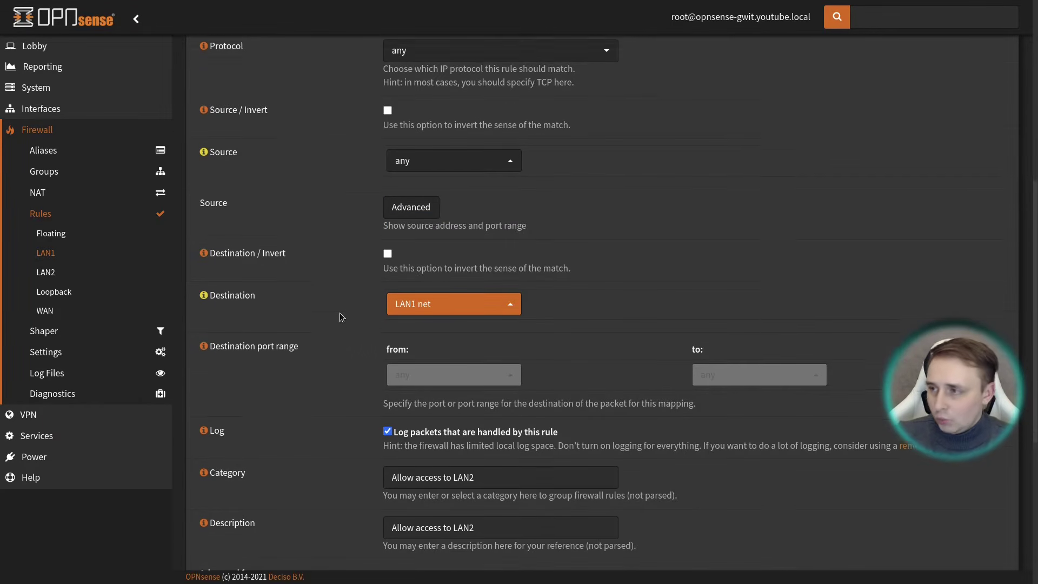
left_click(408, 549)
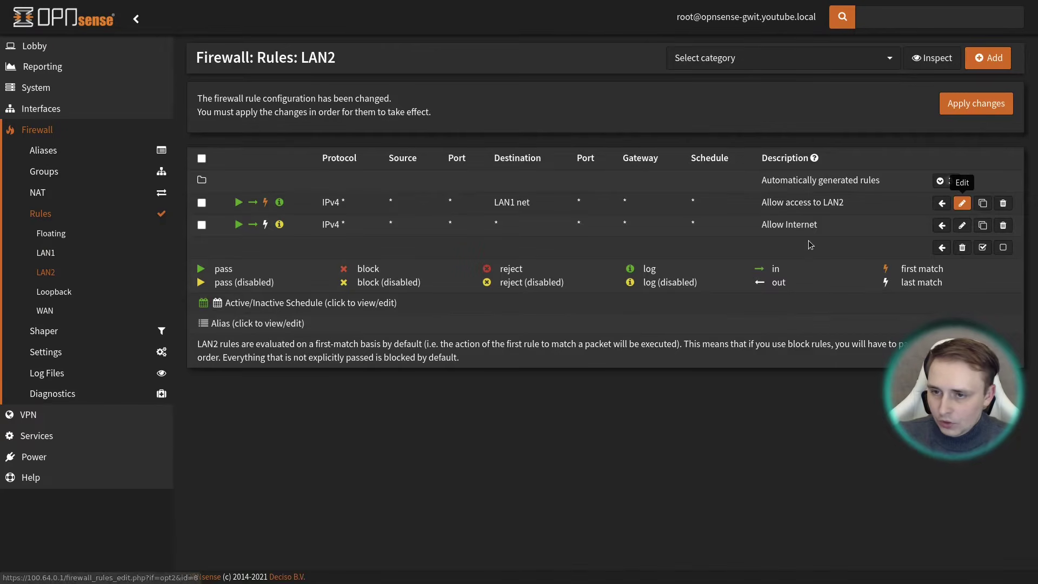
Change the cloned LAN2 rule's category and description to "Allow access to LAN1", save it and apply the changes
left_click(962, 203)
scroll(340, 351, "down", 10)
scroll(340, 352, "down", 4)
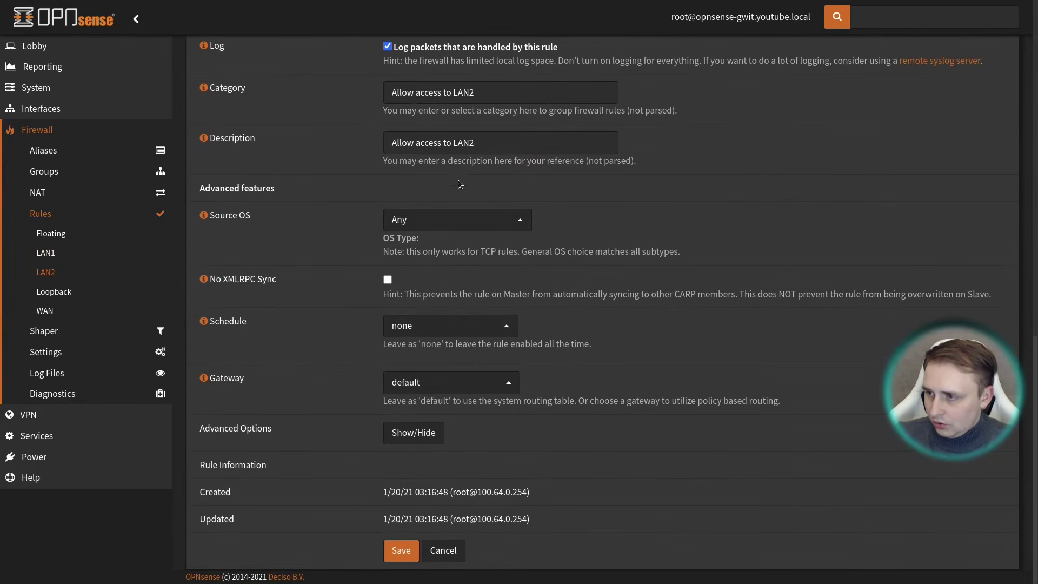
left_click(498, 92)
key("BackSpace")
type("1")
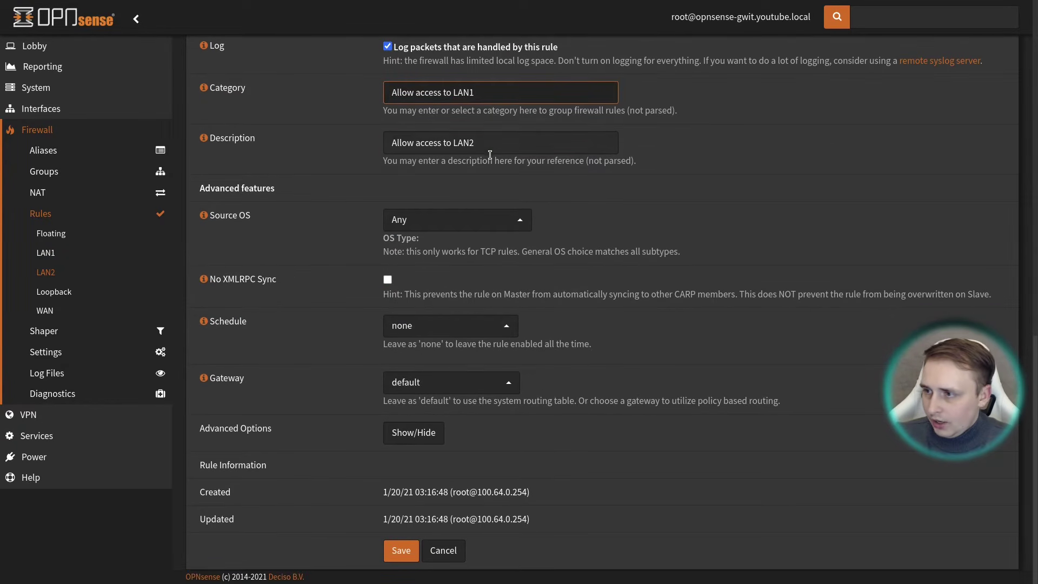
left_click(478, 141)
key("BackSpace")
type("1")
left_click(401, 550)
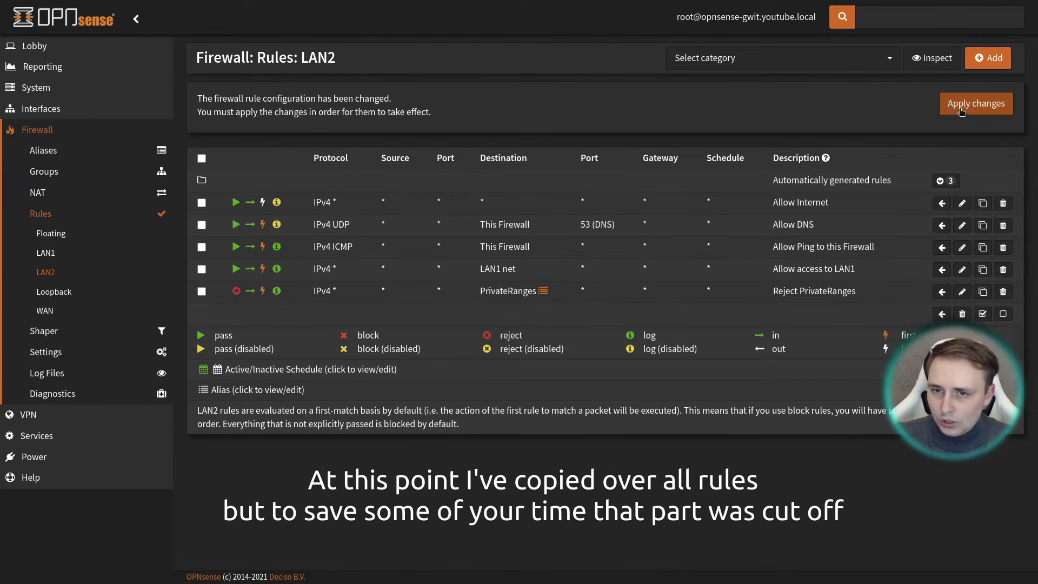
left_click(963, 108)
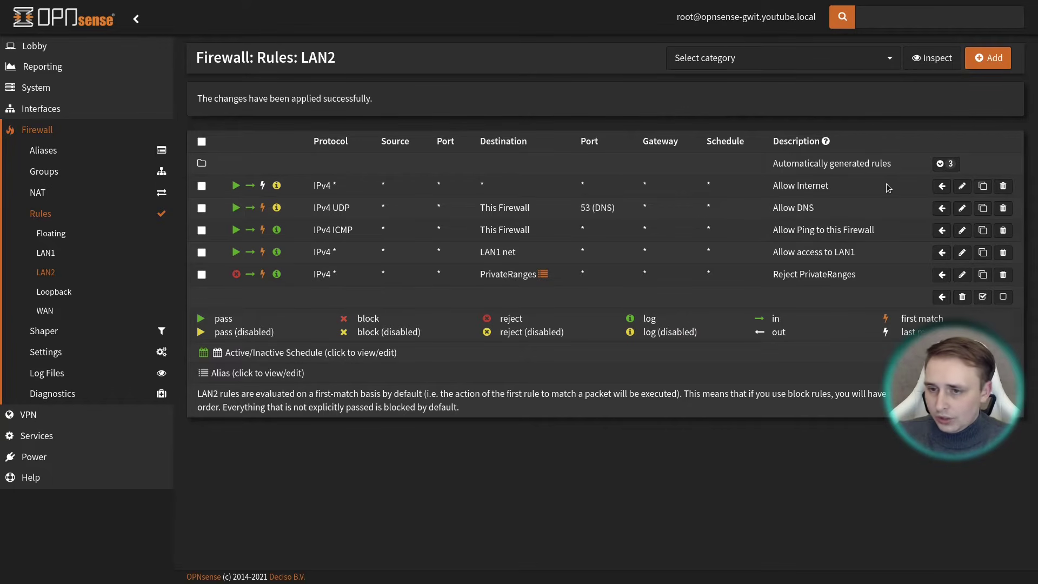
Enable the Quick option on the LAN2 Allow Internet rule so it acts immediately on match, and save it
left_click(962, 185)
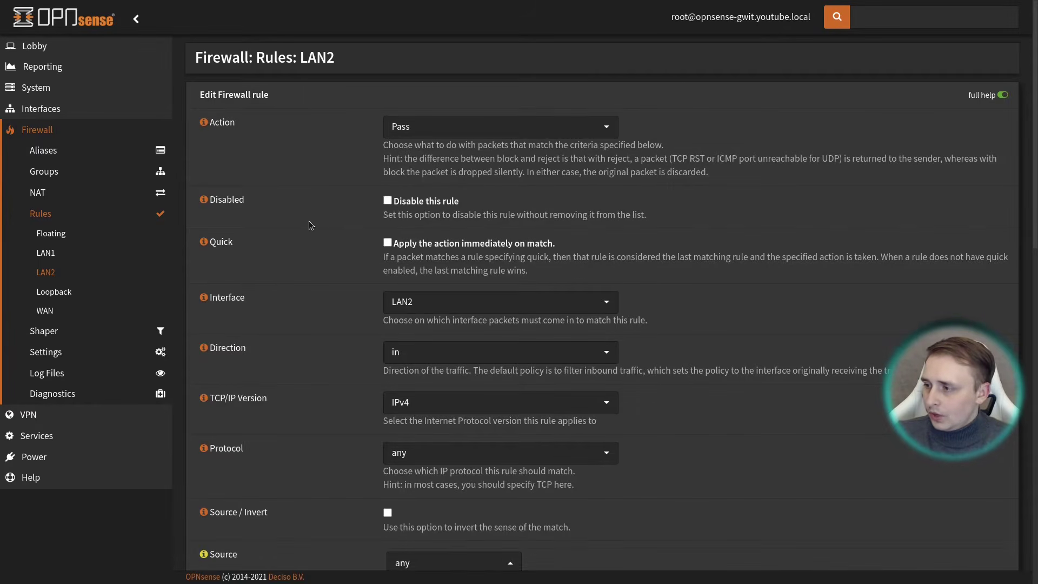
left_click(388, 243)
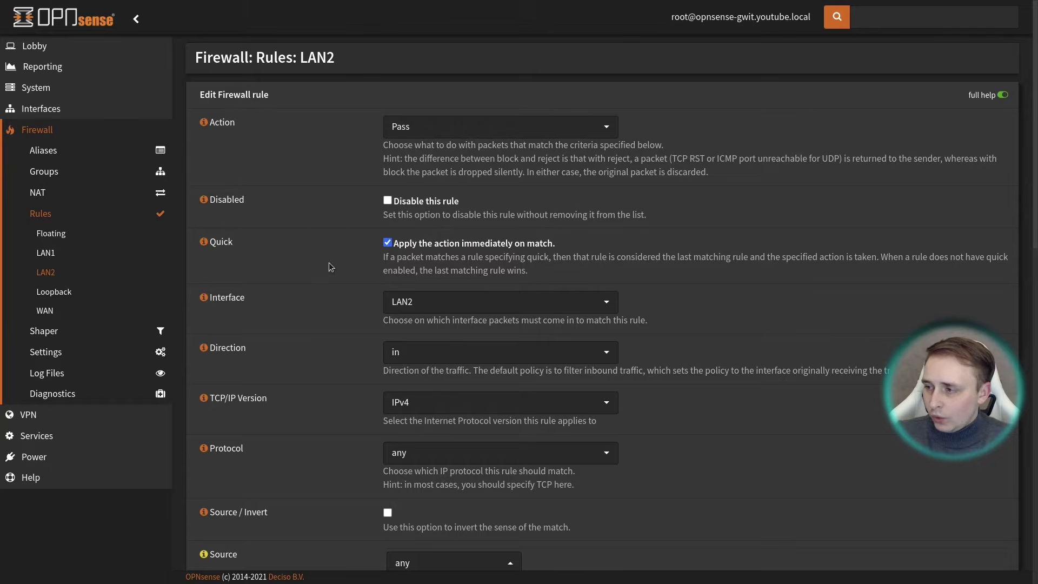
scroll(330, 260, "down", 15)
left_click(400, 549)
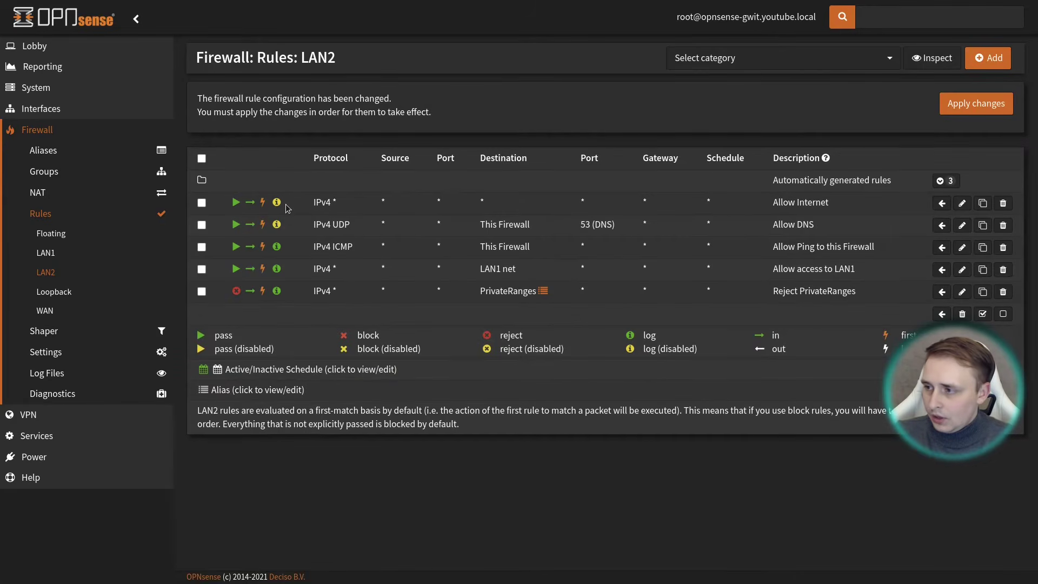
Move the LAN2 Allow Internet rule to the end of the list, below Reject PrivateRanges, and apply the changes
left_click(200, 203)
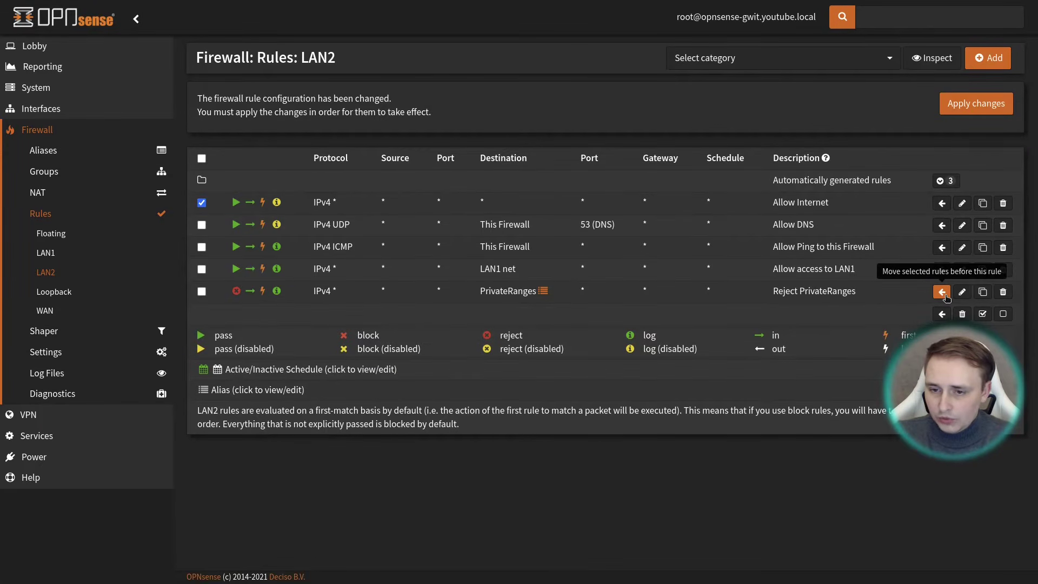
left_click(942, 314)
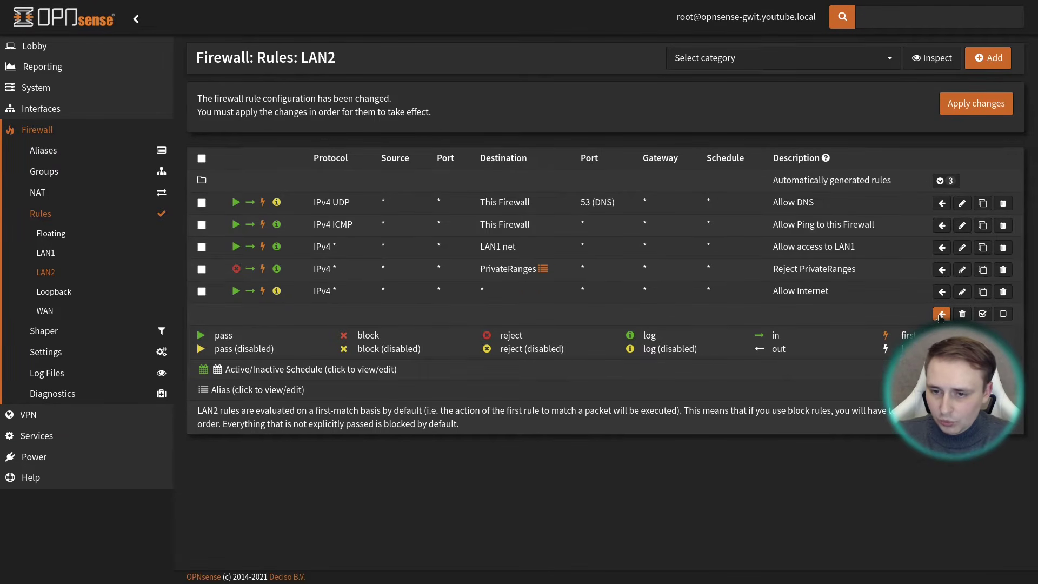
left_click(974, 103)
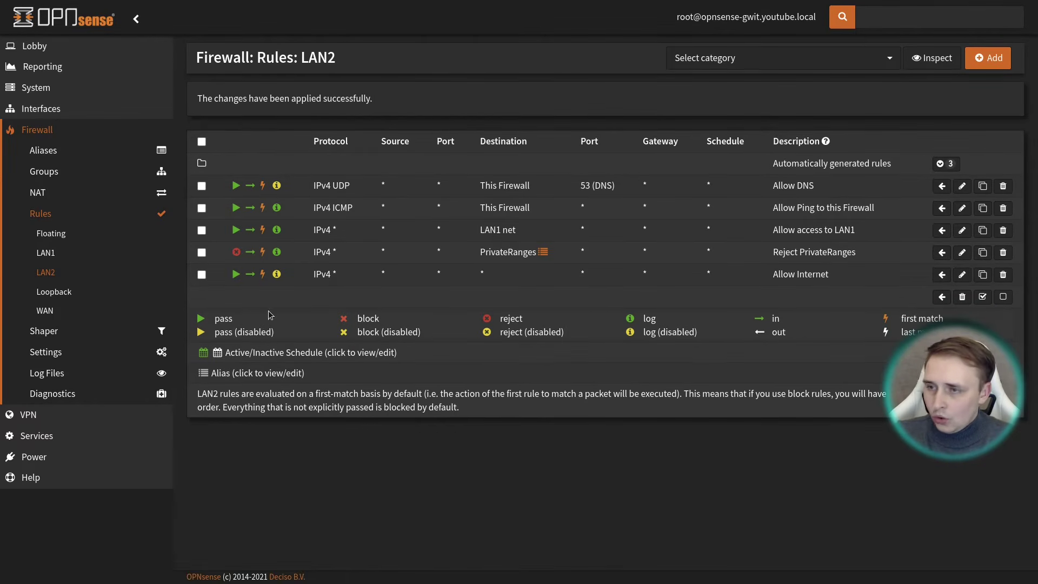
left_click(46, 252)
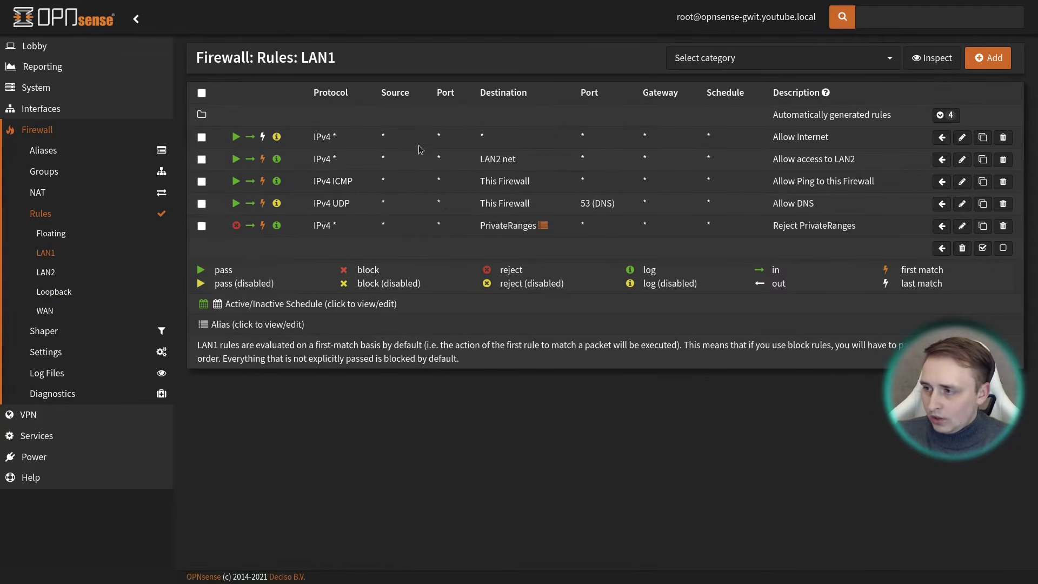
left_click(962, 137)
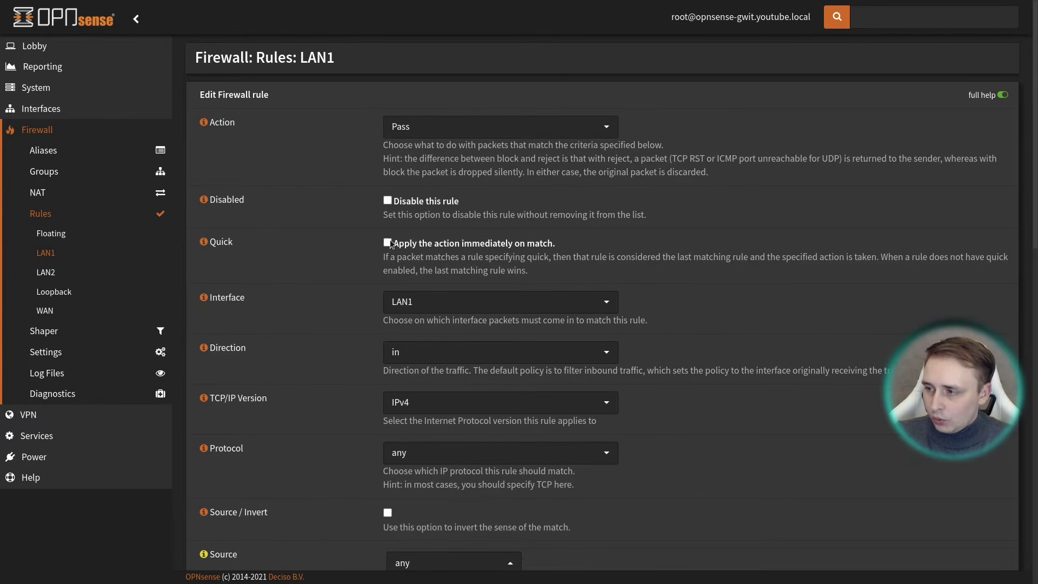
left_click(39, 255)
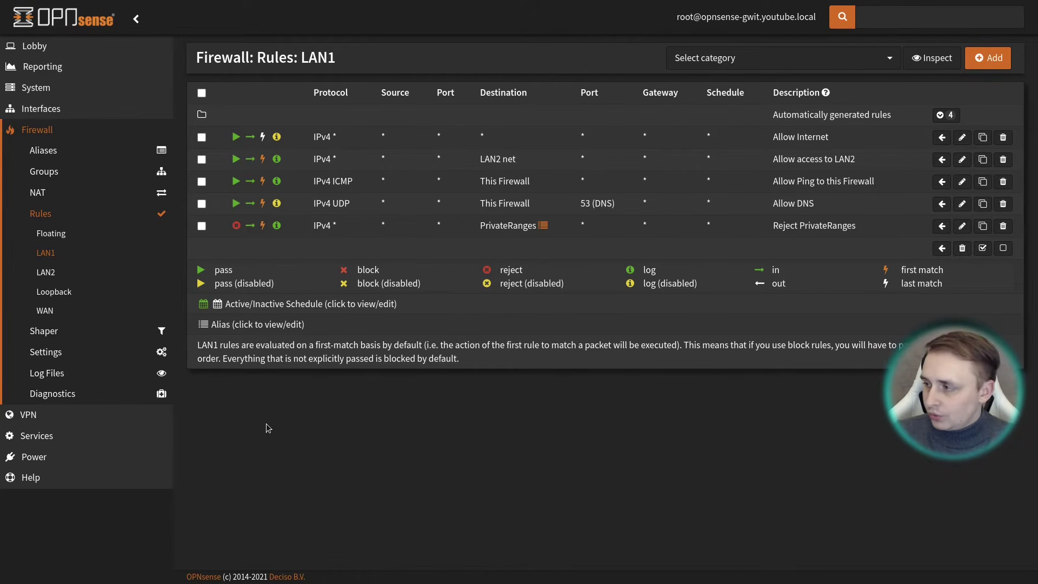
Open the floating rule "HTTP access to the Firewall" for editing and set its traffic direction to any
left_click(77, 236)
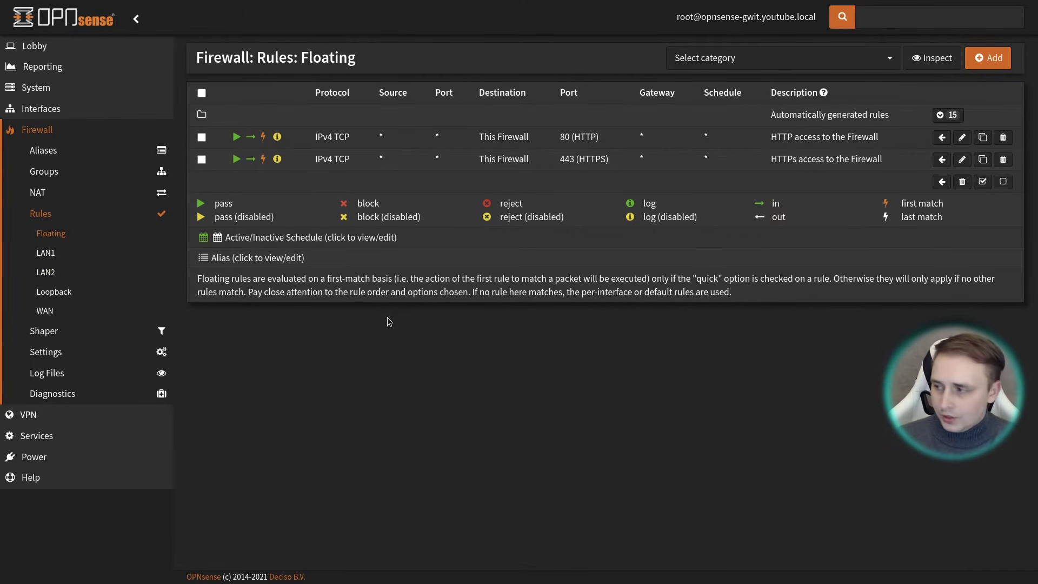
left_click(135, 312)
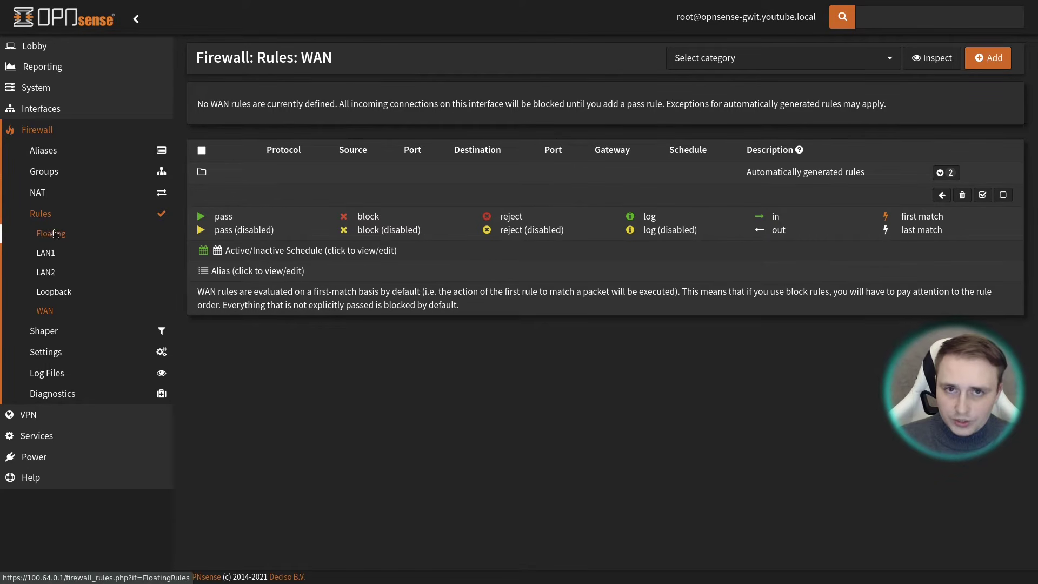
left_click(90, 239)
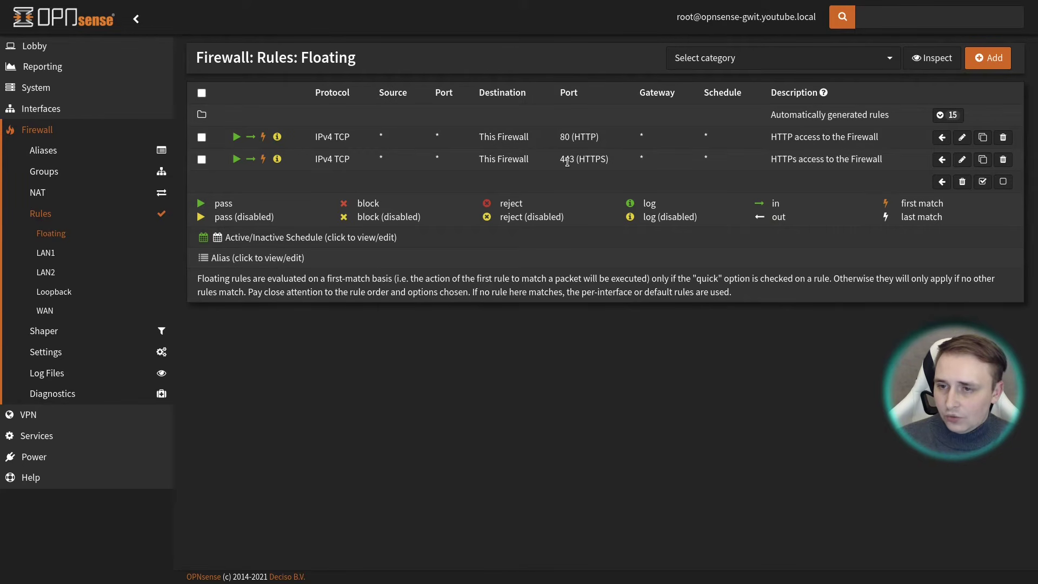
left_click(962, 139)
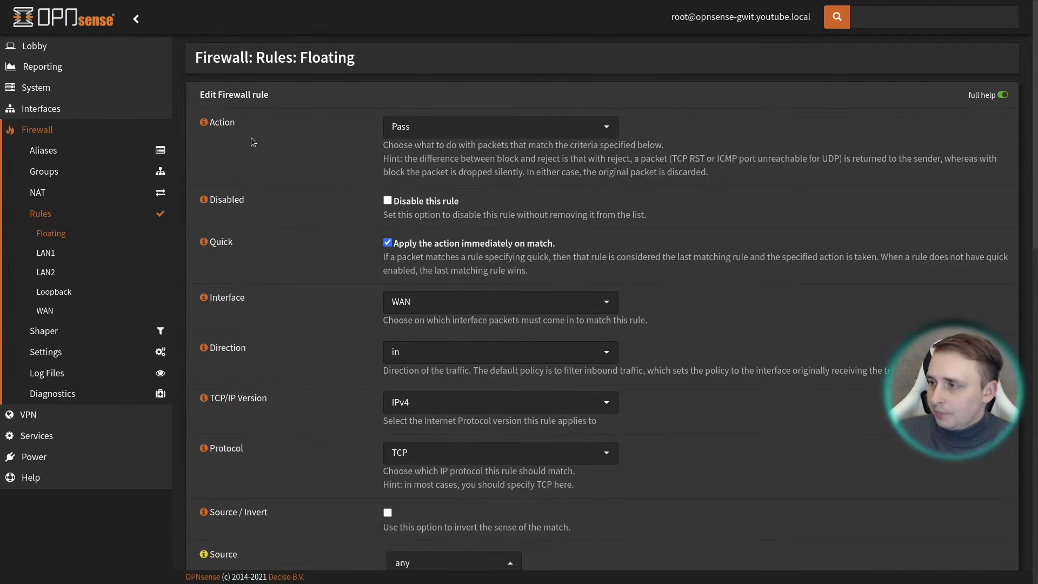
scroll(279, 209, "down", 2)
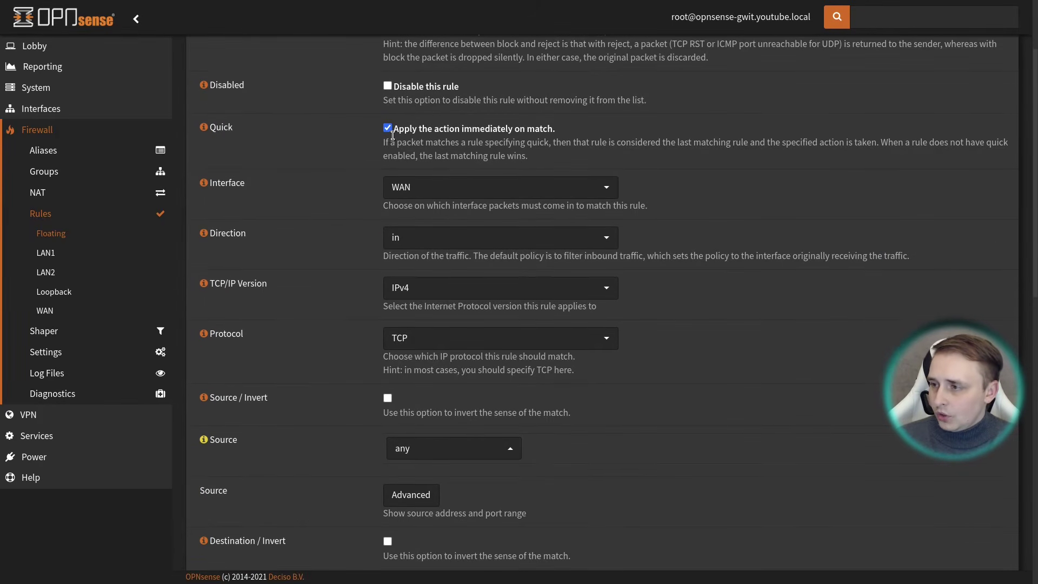
left_click(470, 189)
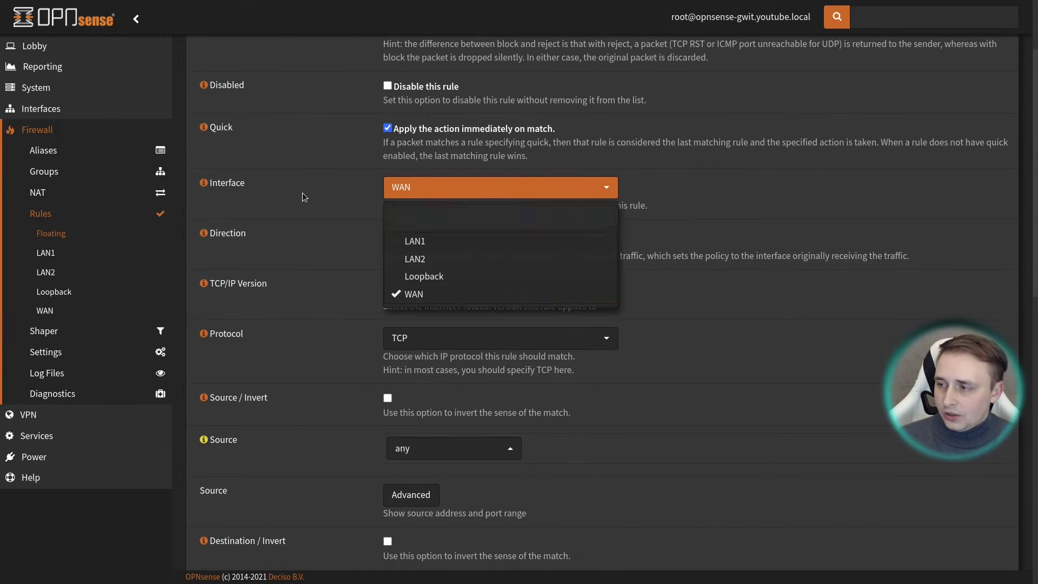
left_click(325, 194)
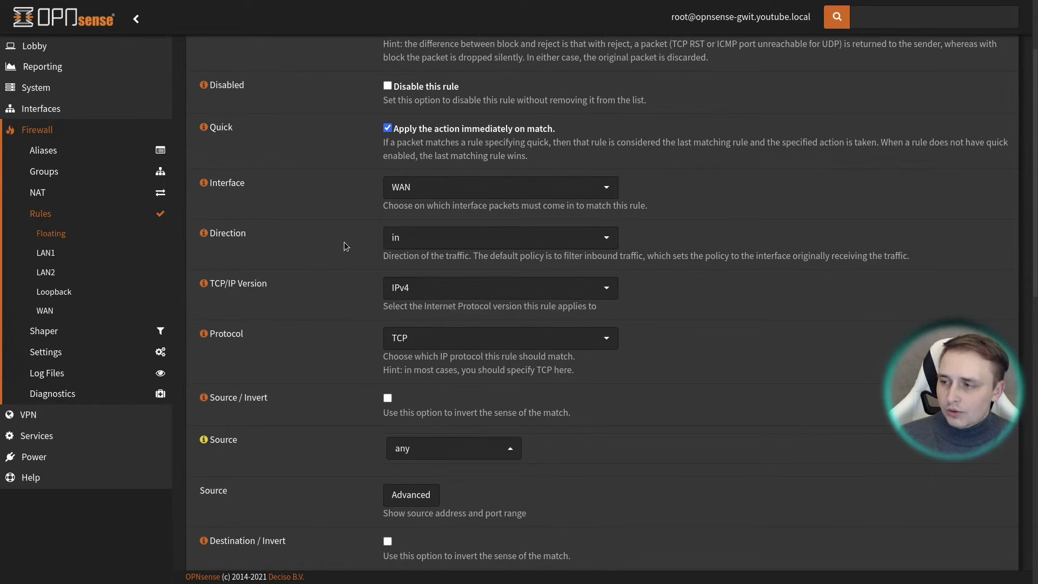
left_click(412, 242)
left_click(403, 324)
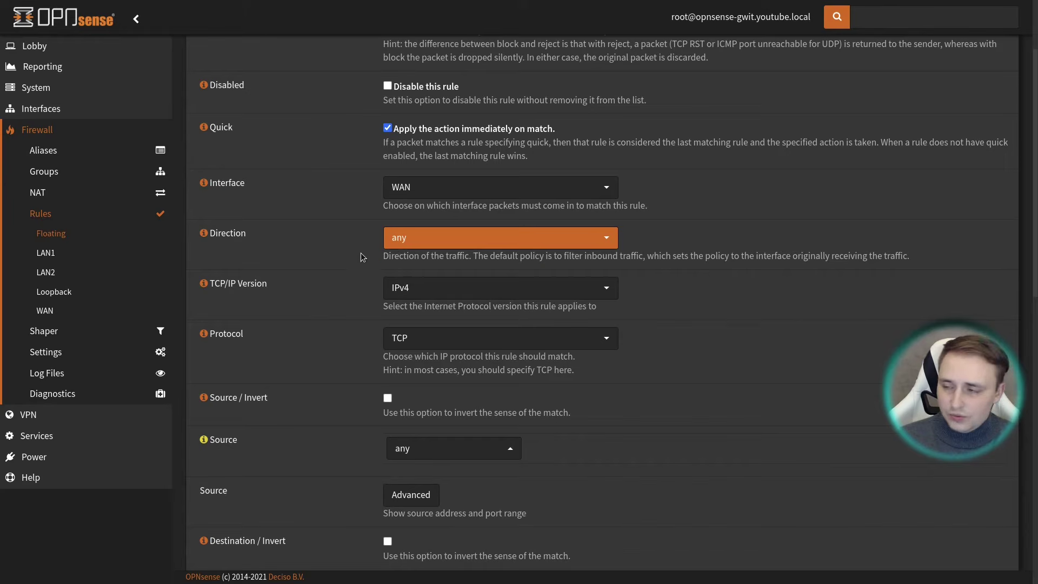
Enable logging of packets handled by the HTTP access to the Firewall rule
scroll(361, 252, "down", 3)
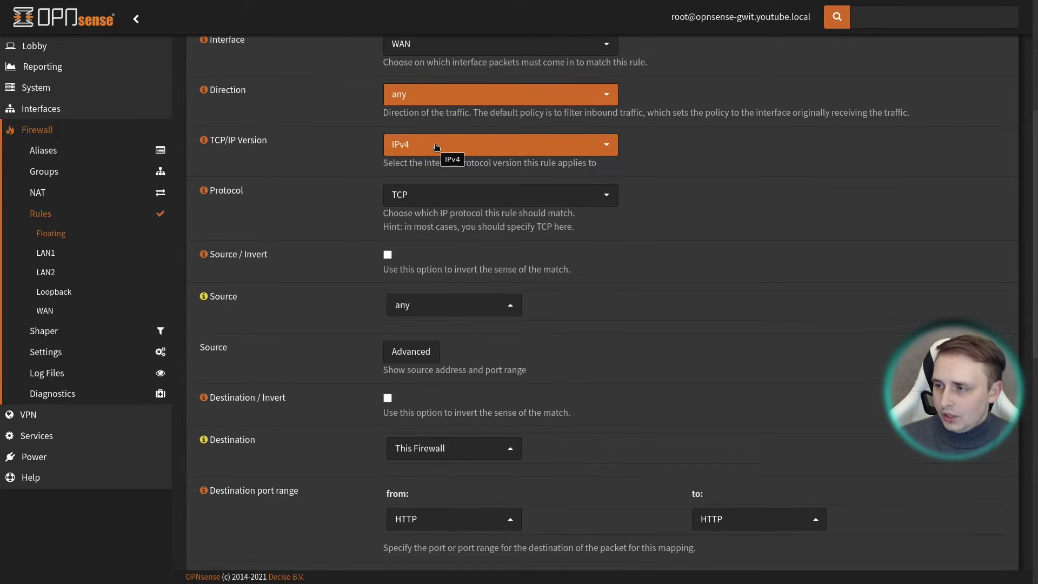
scroll(317, 235, "down", 3)
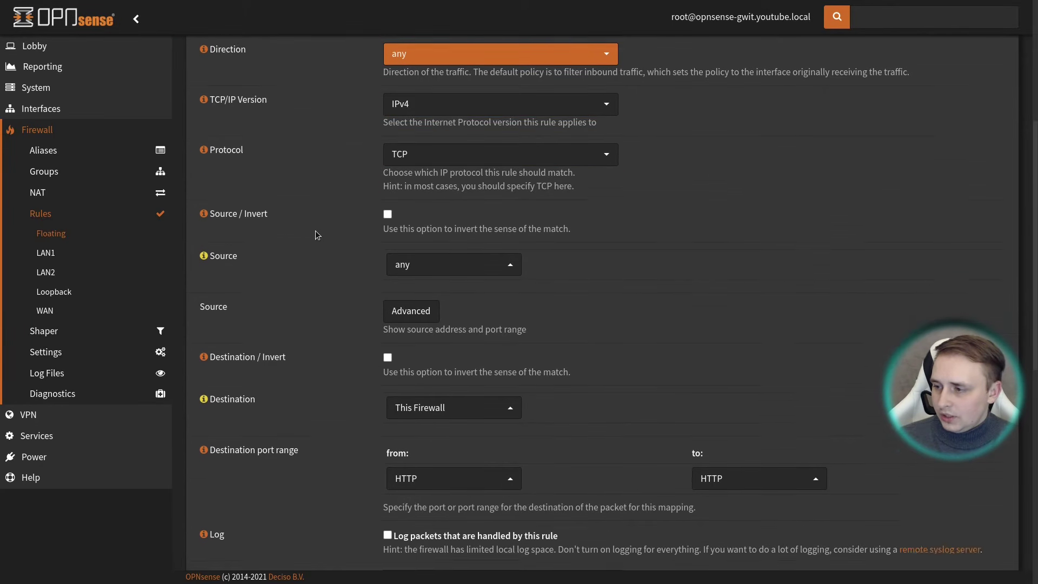
scroll(317, 234, "down", 3)
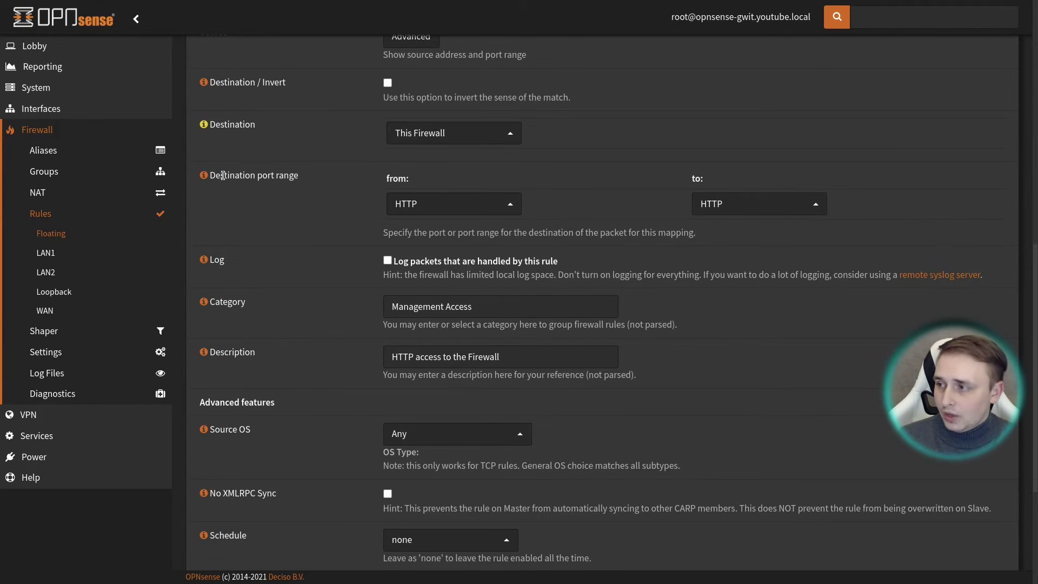
left_click_drag(221, 174, 331, 180)
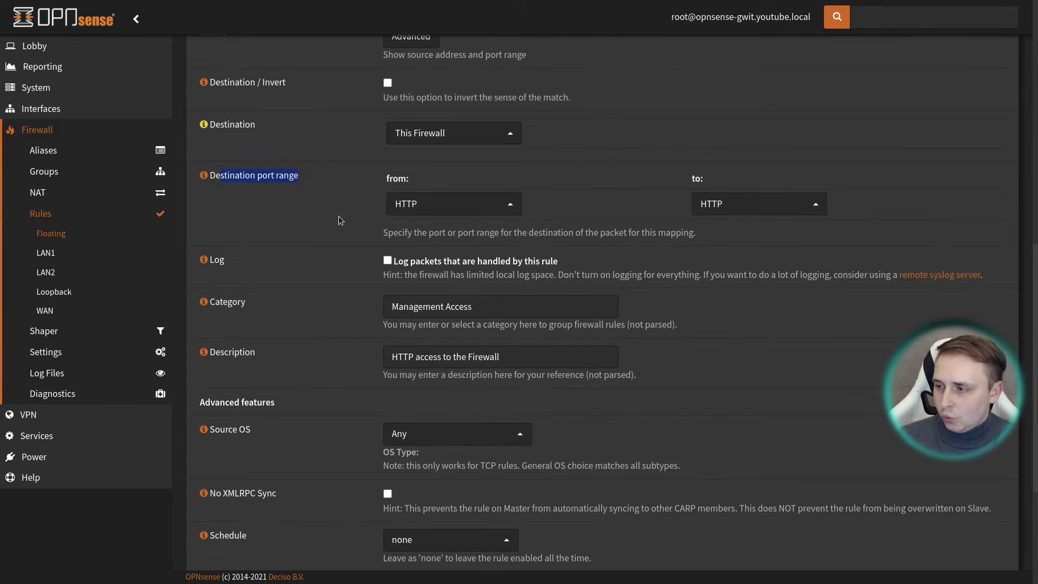
left_click(388, 261)
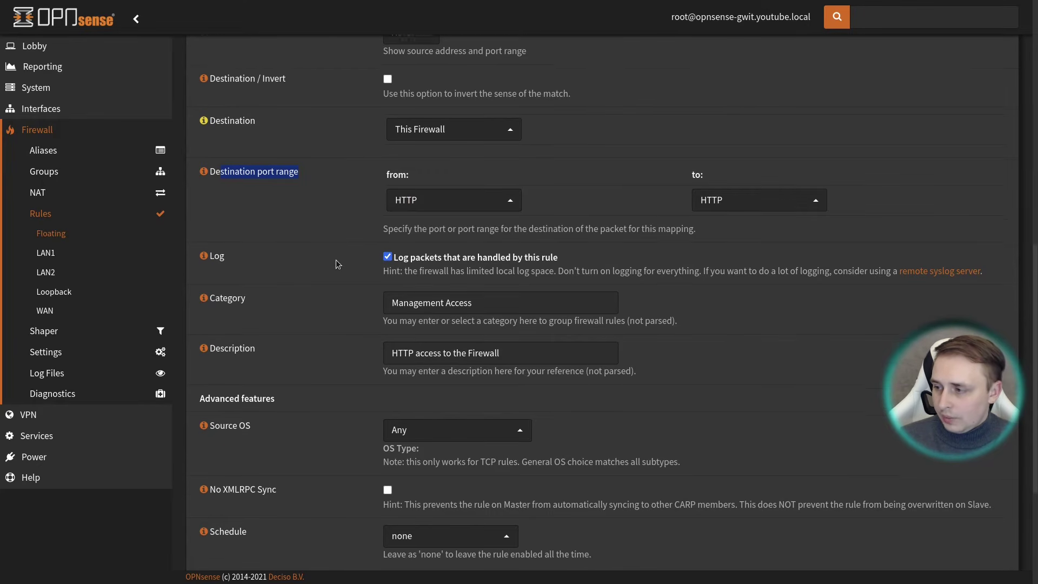
Save the HTTP access to the Firewall floating rule and apply the changes
scroll(336, 259, "down", 3)
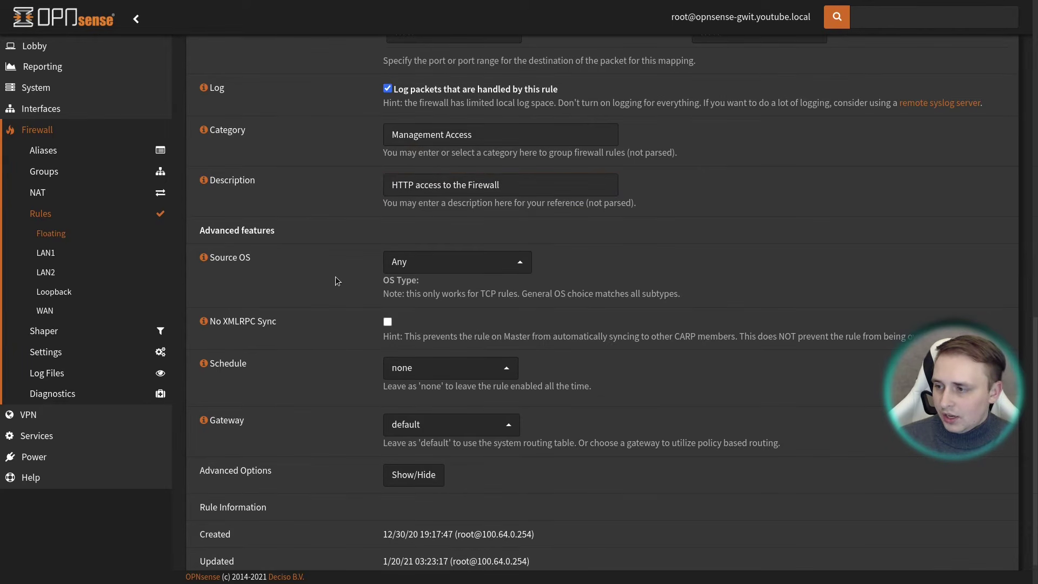
scroll(329, 292, "down", 1)
key("Return")
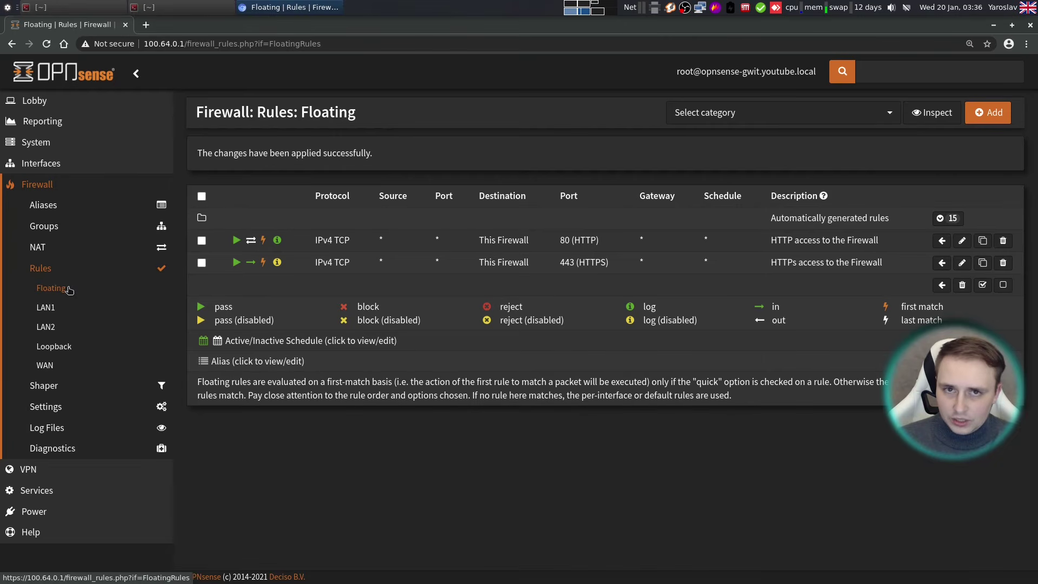
Open the LAN1 rule Allow access to LAN2 for editing and review its settings down to the category
left_click(45, 307)
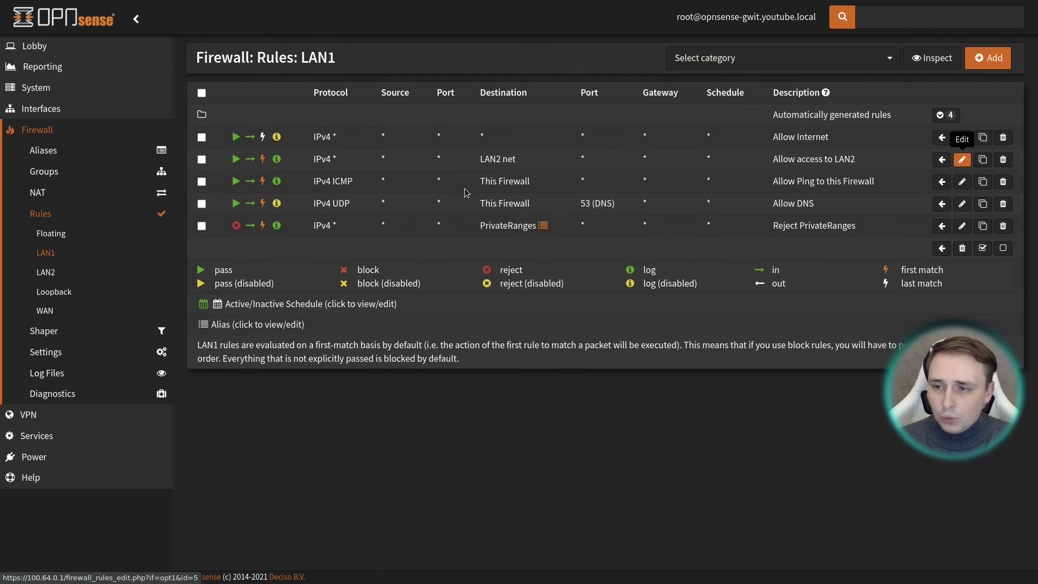
left_click(962, 159)
scroll(339, 246, "down", 8)
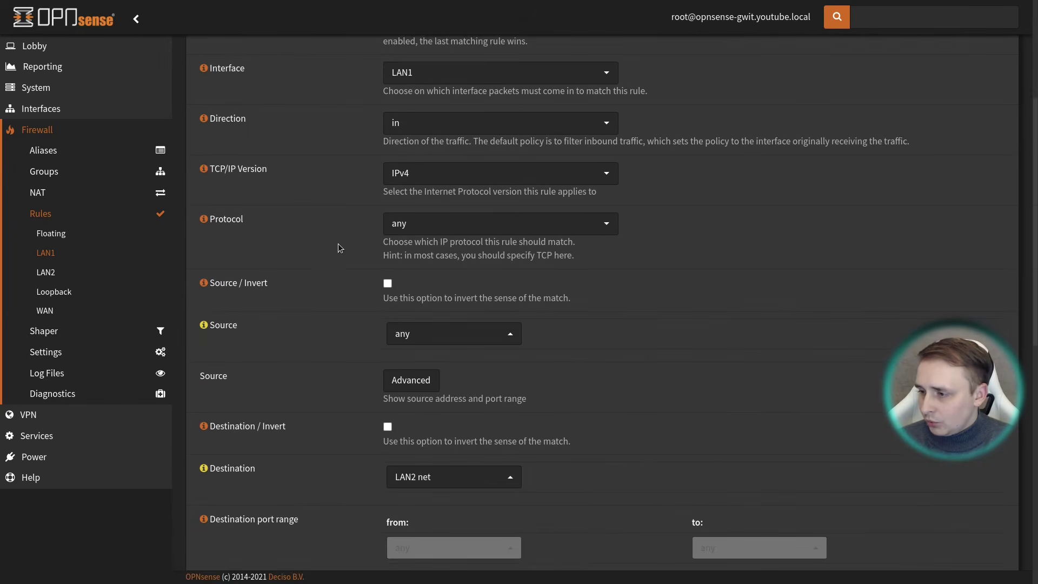
scroll(340, 248, "down", 5)
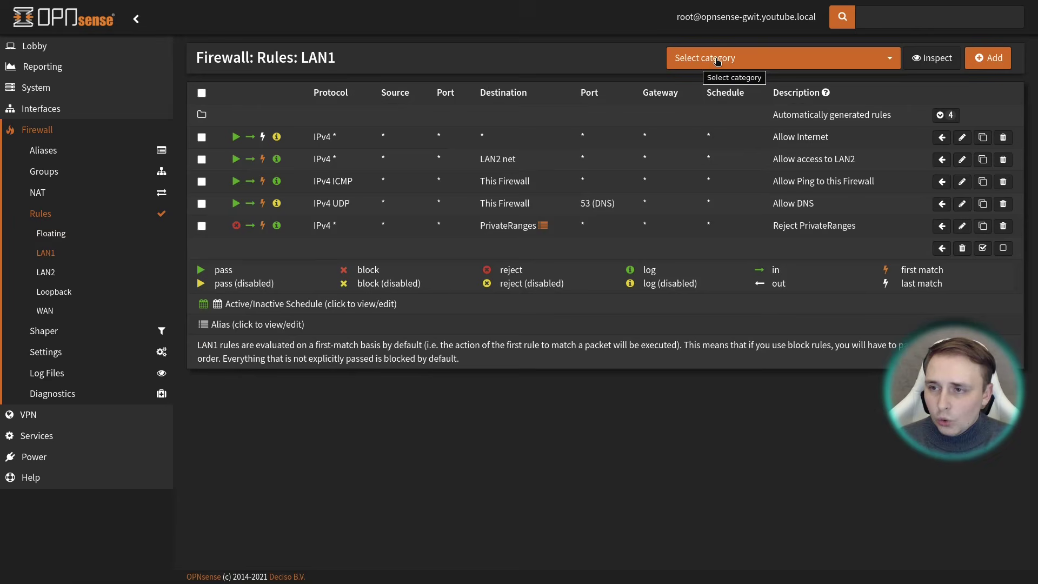
Filter the LAN1 rules by the Allow Ping category and check the description of the matching rule
left_click(677, 58)
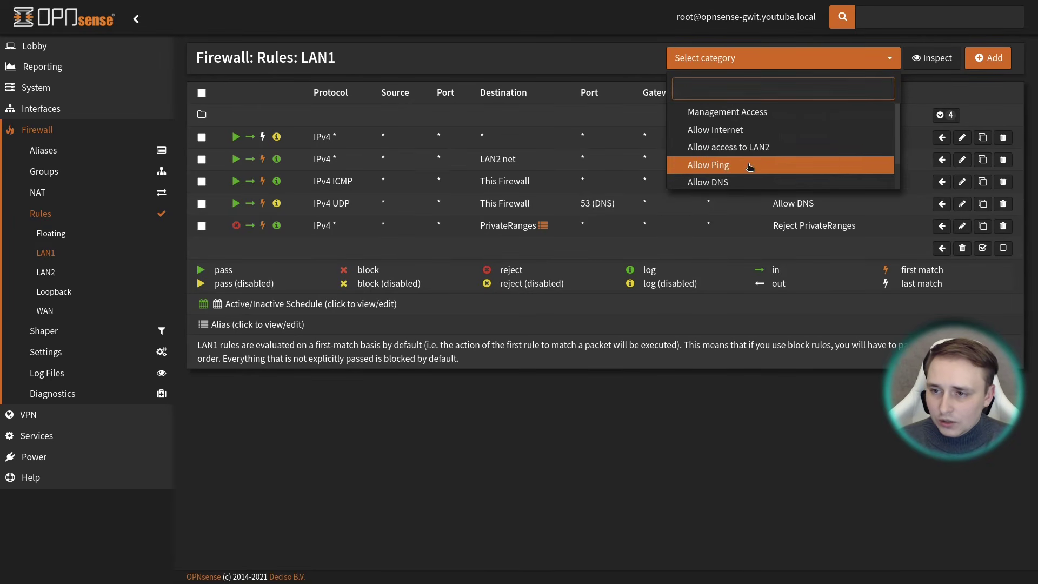
left_click(698, 165)
left_click(497, 293)
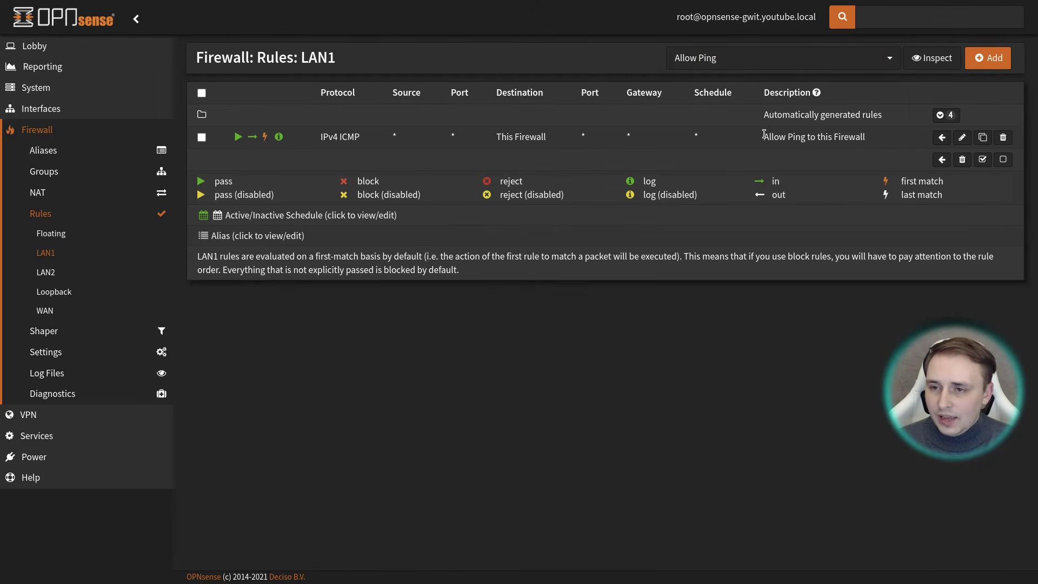
left_click_drag(764, 137, 808, 139)
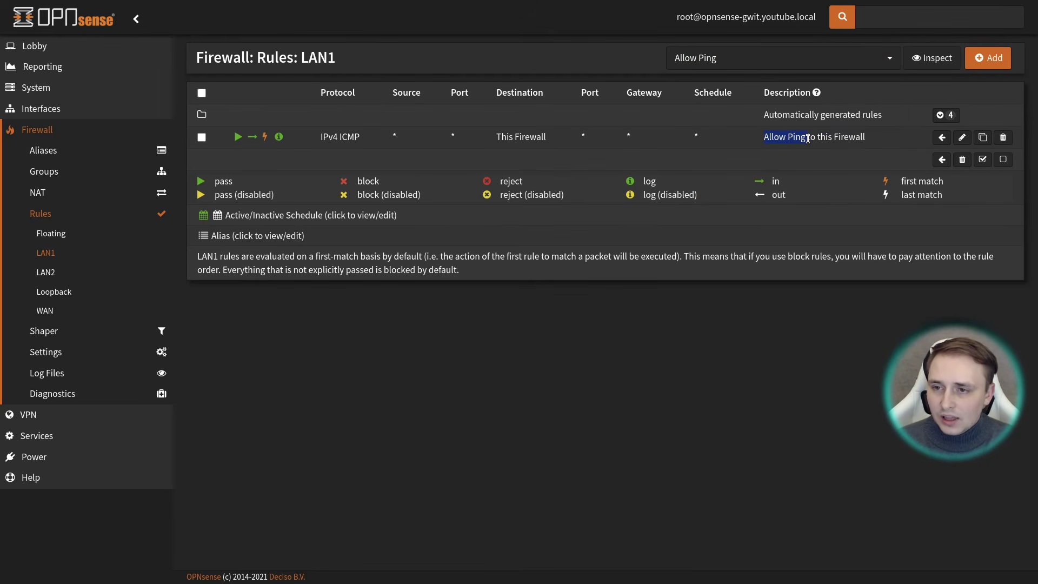
left_click(808, 139)
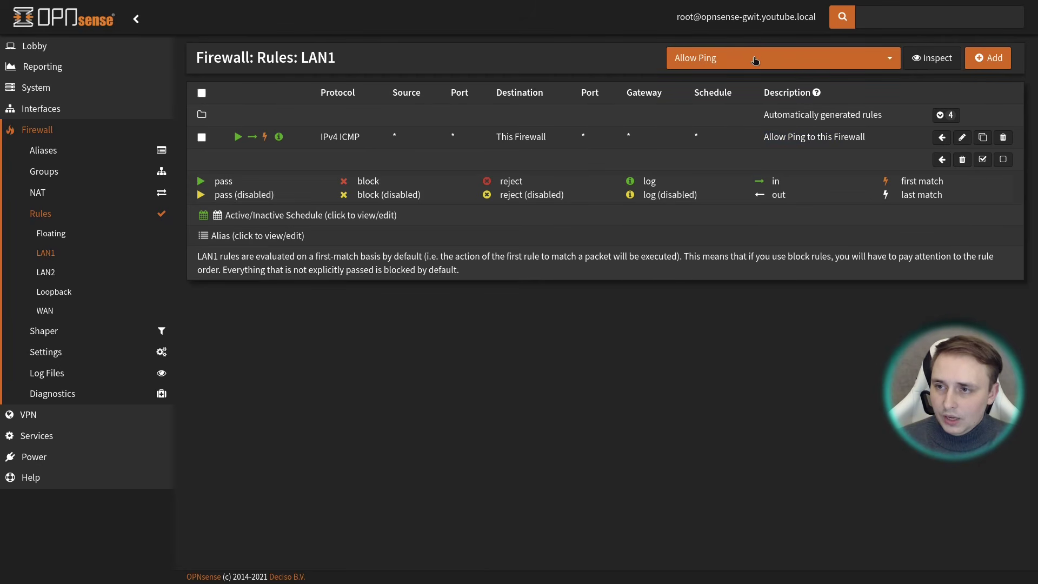
Clear the Allow Ping category filter to list all LAN1 rules again
left_click(773, 61)
left_click(739, 166)
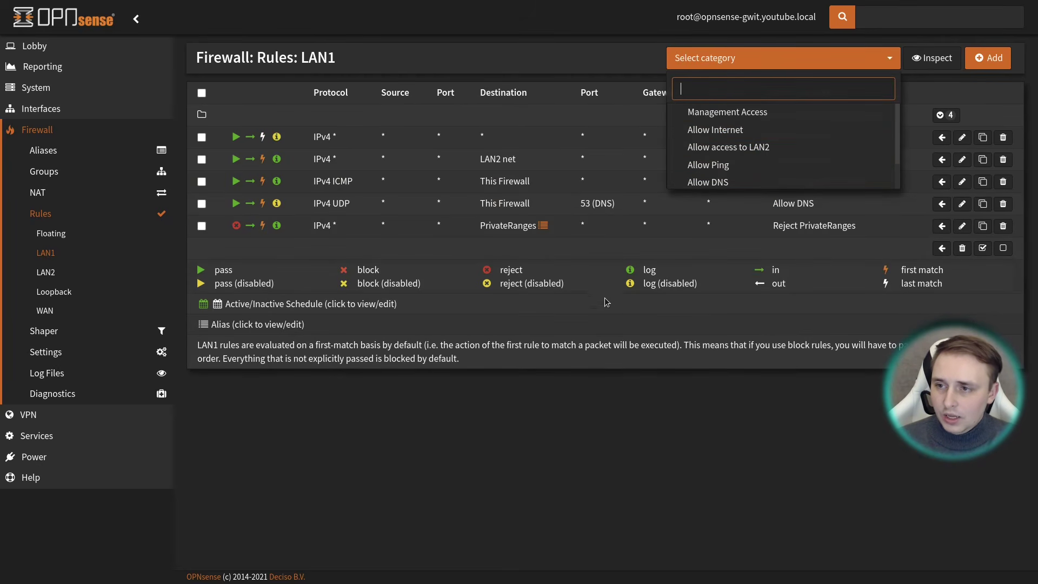
left_click(608, 392)
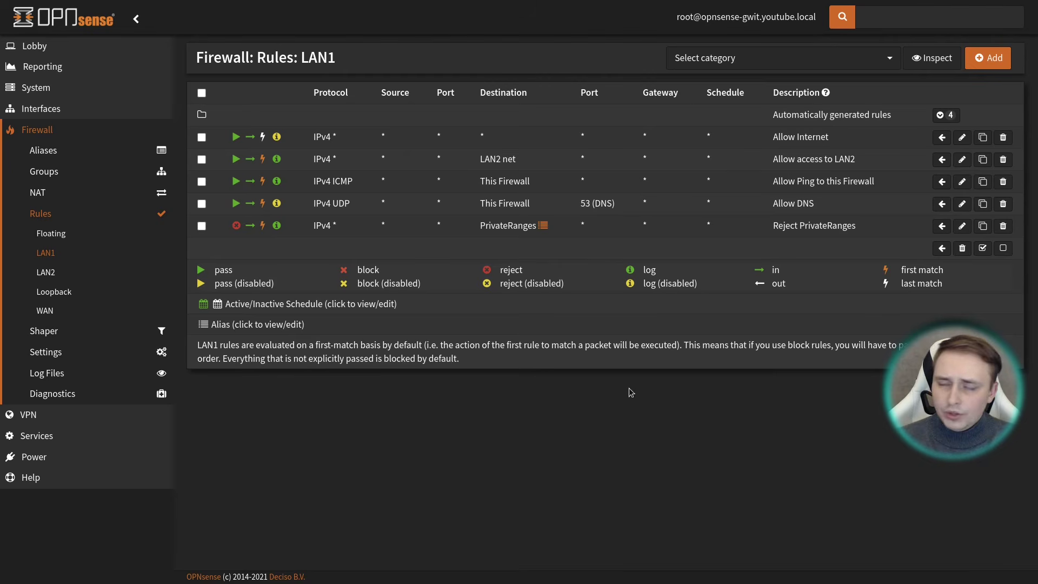